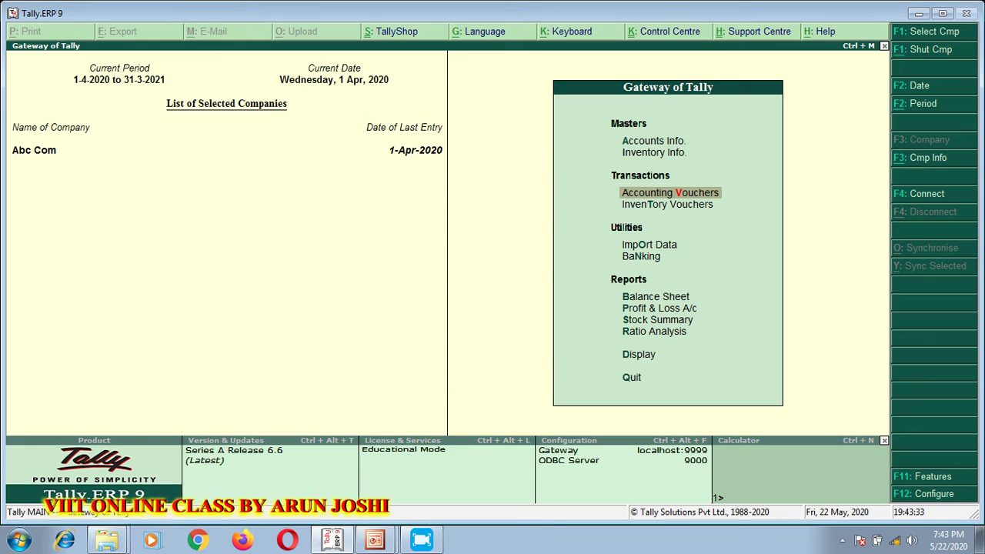
Step: Set Maintain cost centres to Yes in Abc Com's accounting features
{"action": "key", "text": "F11"}
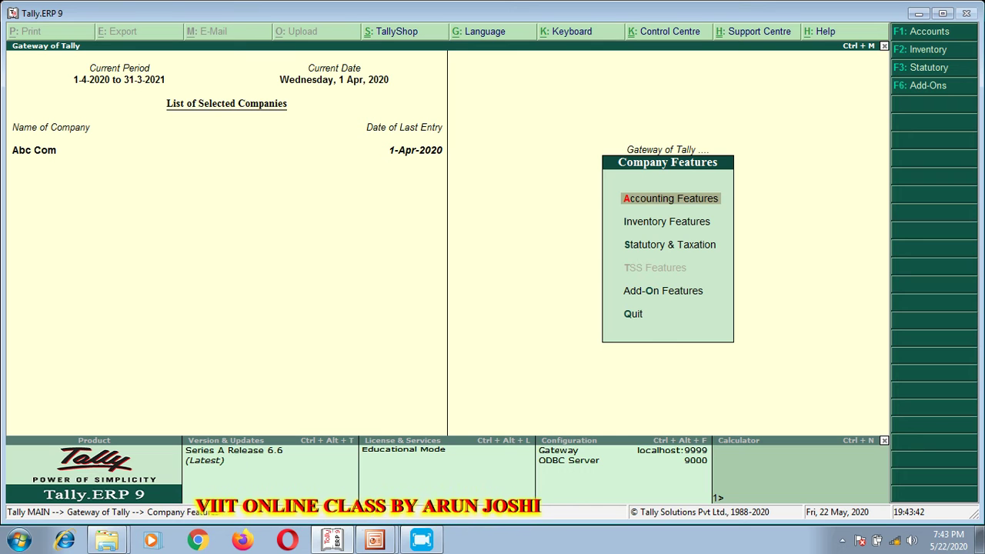
{"action": "key", "text": "Return"}
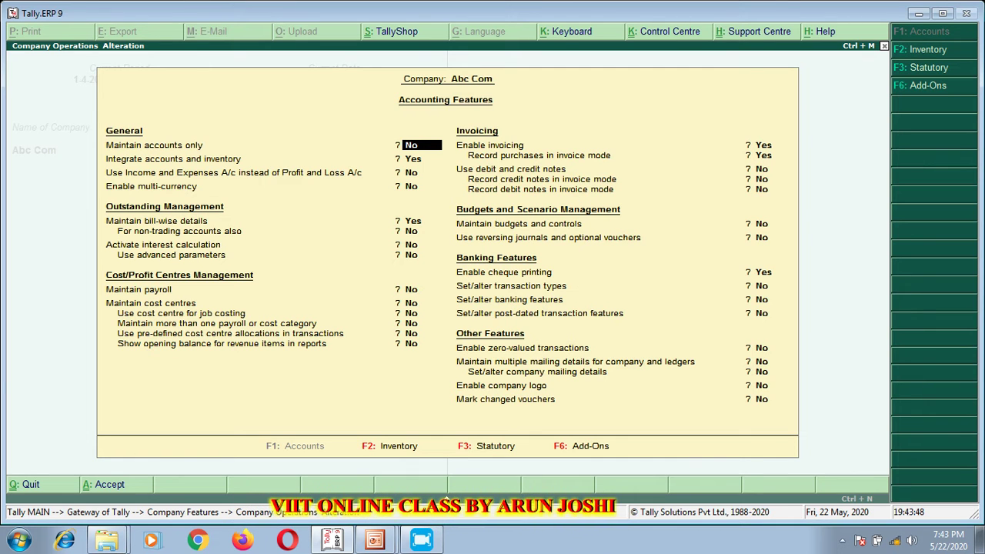
{"action": "key", "text": "Return"}
{"action": "key", "text": "Return"}
{"action": "key", "text": "Return"}
{"action": "key", "text": "Return"}
{"action": "key", "text": "Return"}
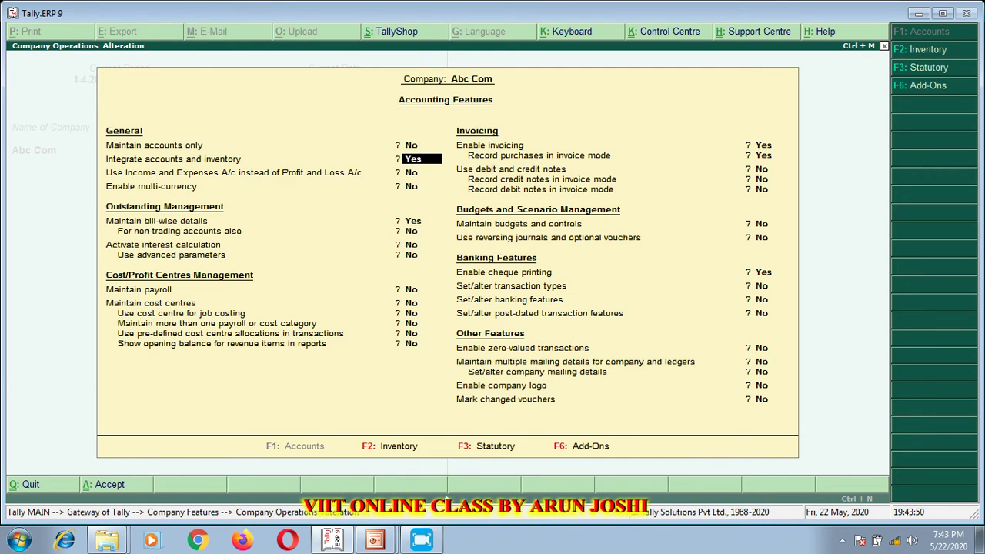
{"action": "key", "text": "Return"}
{"action": "key", "text": "Return"}
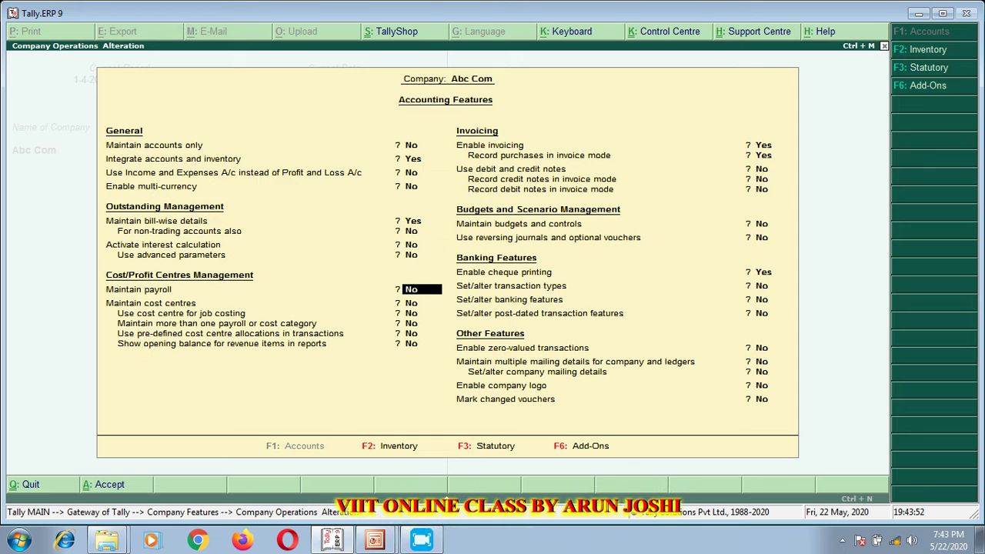
{"action": "key", "text": "Return"}
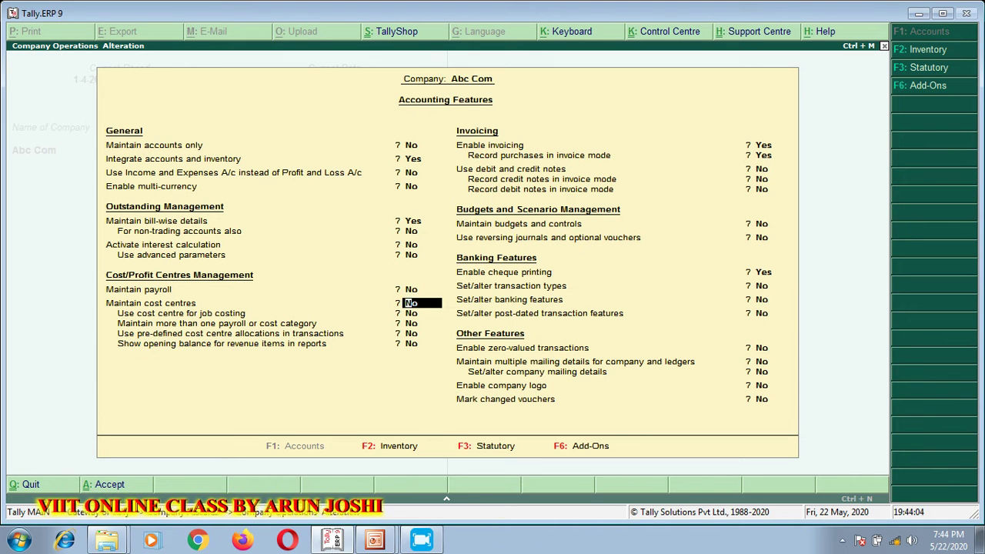
{"action": "type", "text": "y"}
{"action": "key", "text": "Return"}
{"action": "key", "text": "Return"}
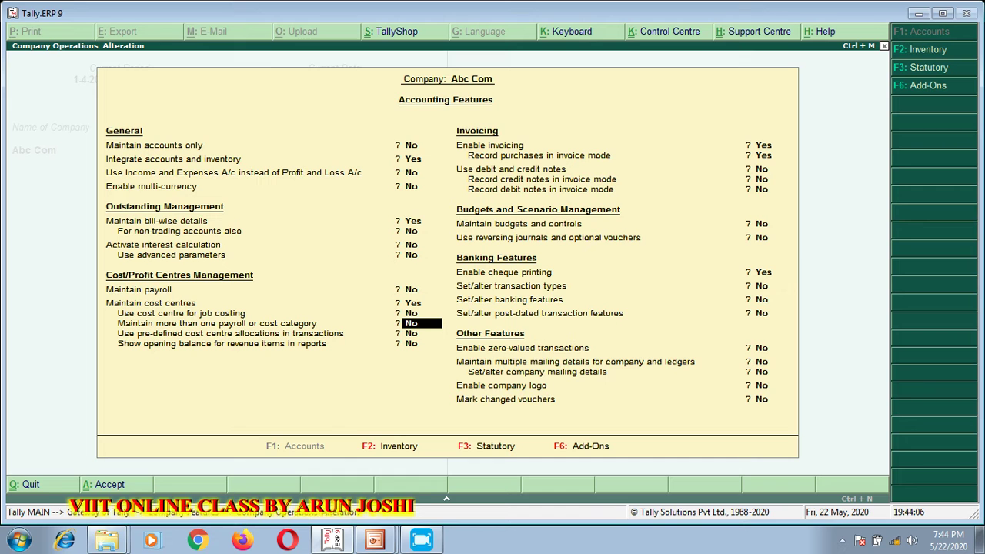
Step: Set Maintain more than one payroll or cost category to Yes and save the accounting features with the remaining options at their defaults
{"action": "type", "text": "y"}
{"action": "key", "text": "Return"}
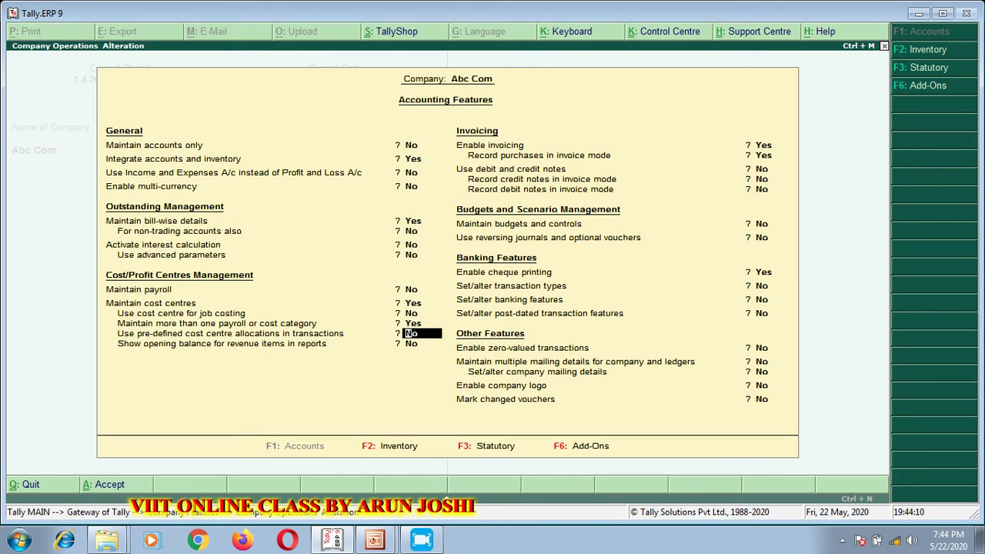
{"action": "key", "text": "Return"}
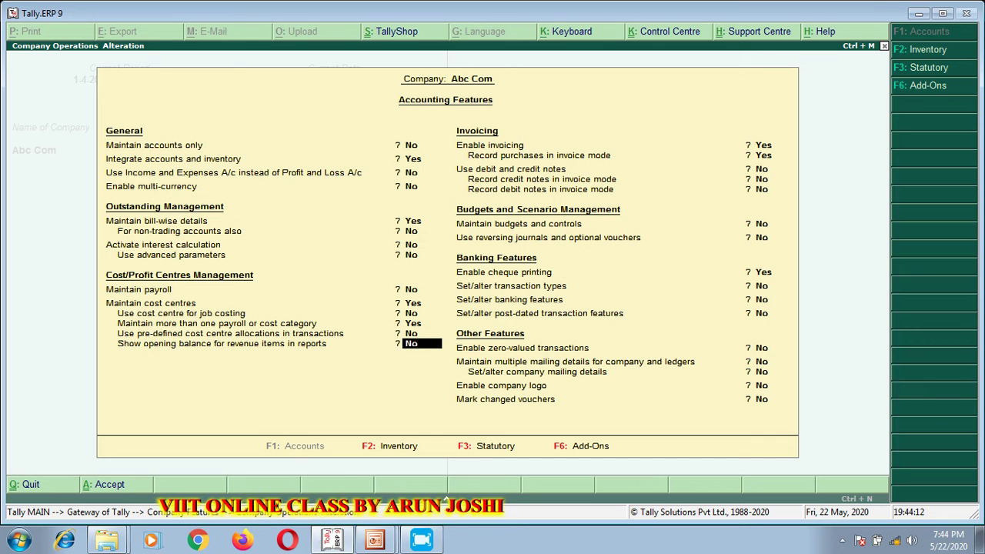
{"action": "key", "text": "Return"}
{"action": "key", "text": "Return"}
{"action": "key", "text": "Return"}
{"action": "key", "text": "Return"}
{"action": "key", "text": "Return"}
{"action": "key", "text": "Return"}
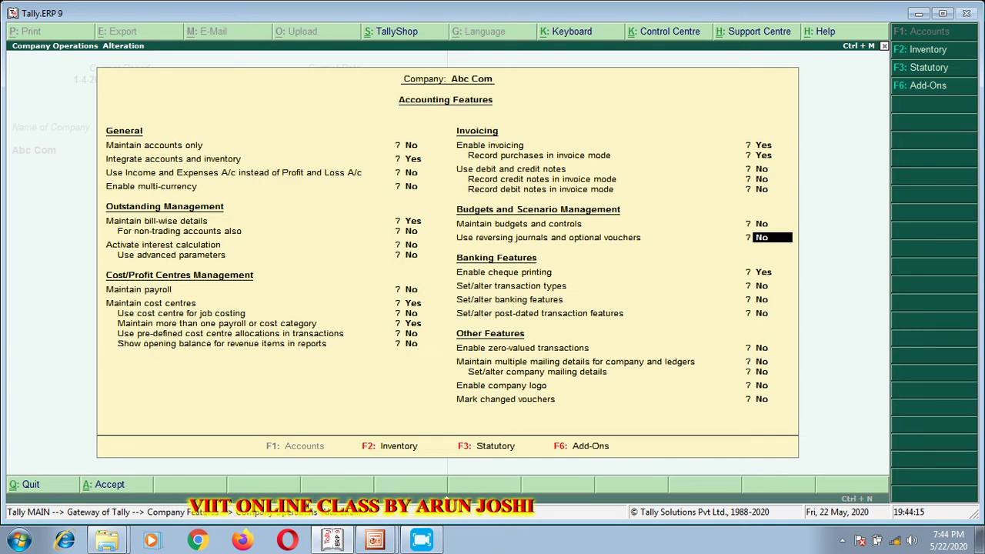
{"action": "key", "text": "Return"}
{"action": "key", "text": "Return"}
{"action": "key", "text": "Return"}
{"action": "key", "text": "Return"}
{"action": "key", "text": "Return"}
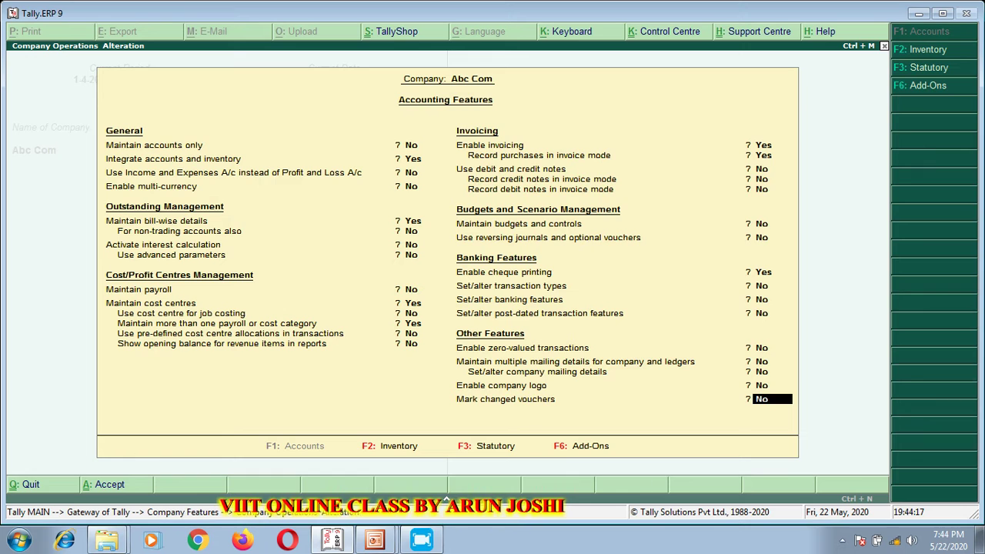
{"action": "key", "text": "Return"}
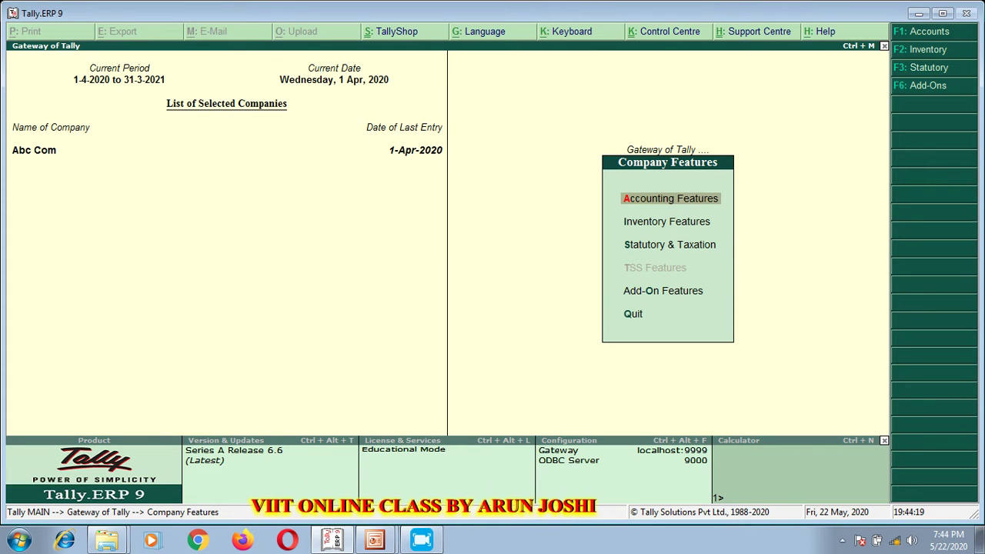
{"action": "key", "text": "Escape"}
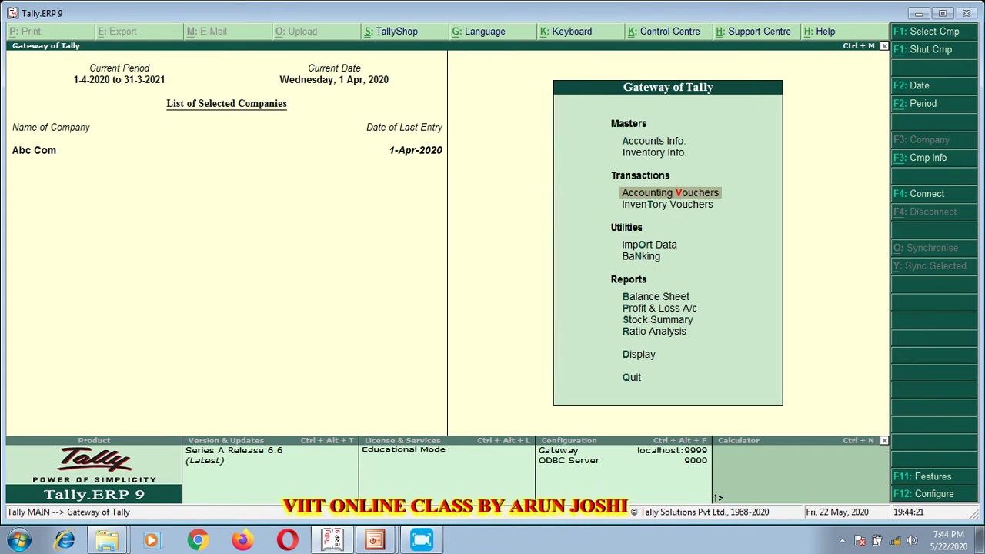
Step: Go to the cost category options within the company's accounts masters
{"action": "key", "text": "Up"}
{"action": "key", "text": "Up"}
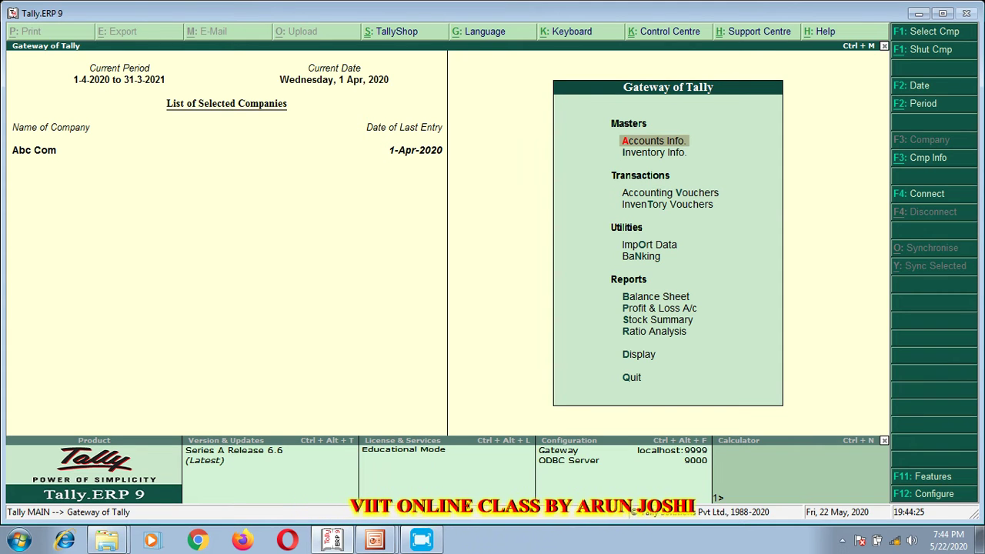
{"action": "key", "text": "Return"}
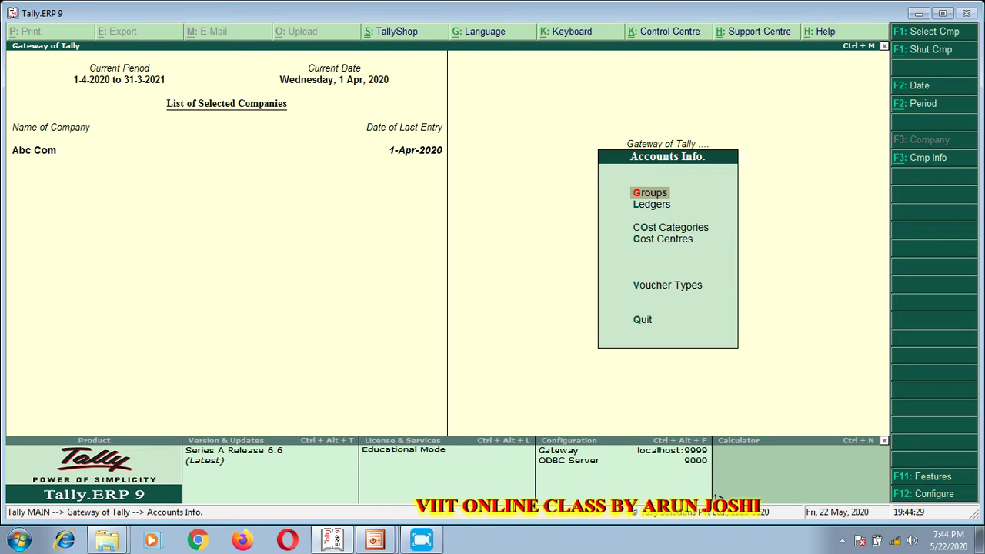
{"action": "key", "text": "Down"}
{"action": "key", "text": "Down"}
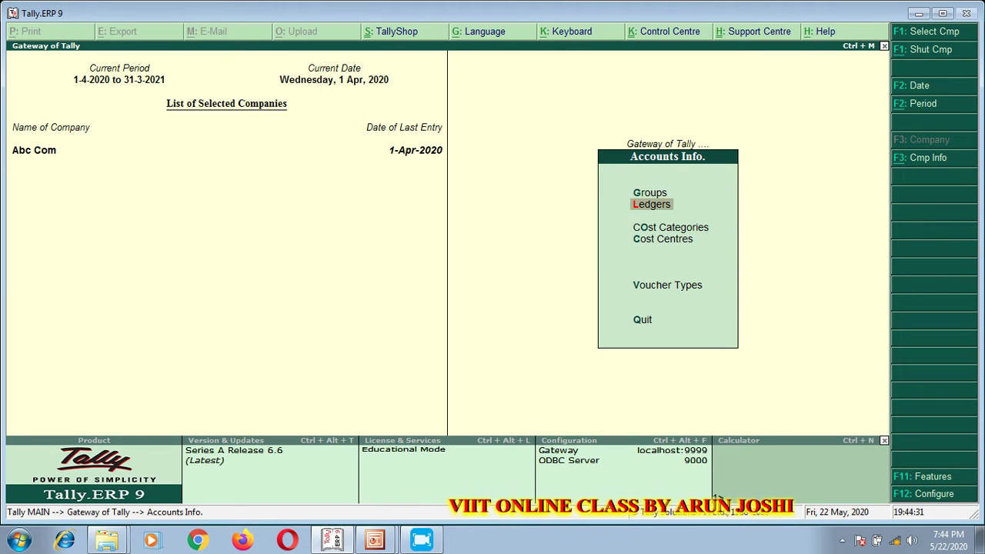
{"action": "key", "text": "Down"}
{"action": "key", "text": "Down"}
{"action": "key", "text": "Down"}
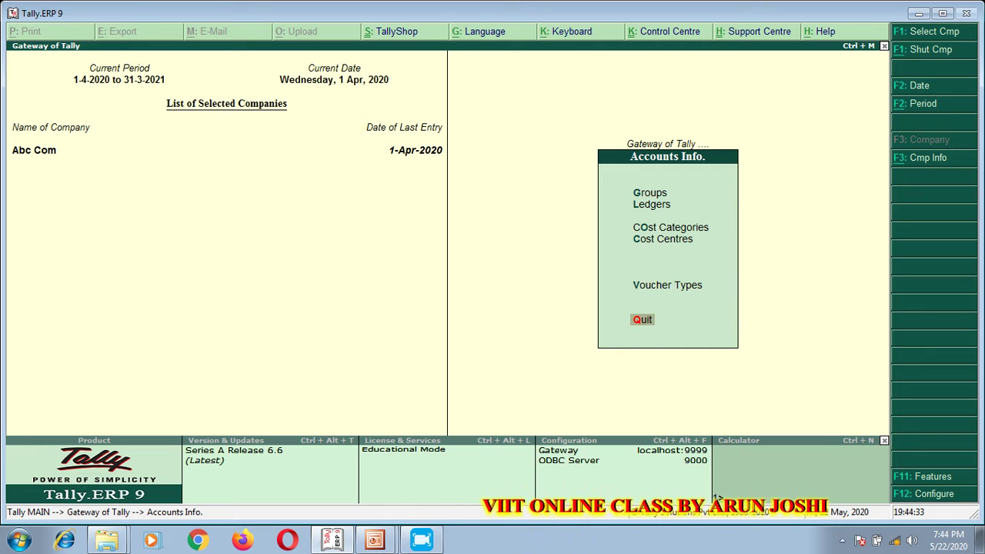
{"action": "key", "text": "Up"}
{"action": "key", "text": "Up"}
{"action": "key", "text": "Up"}
{"action": "key", "text": "Down"}
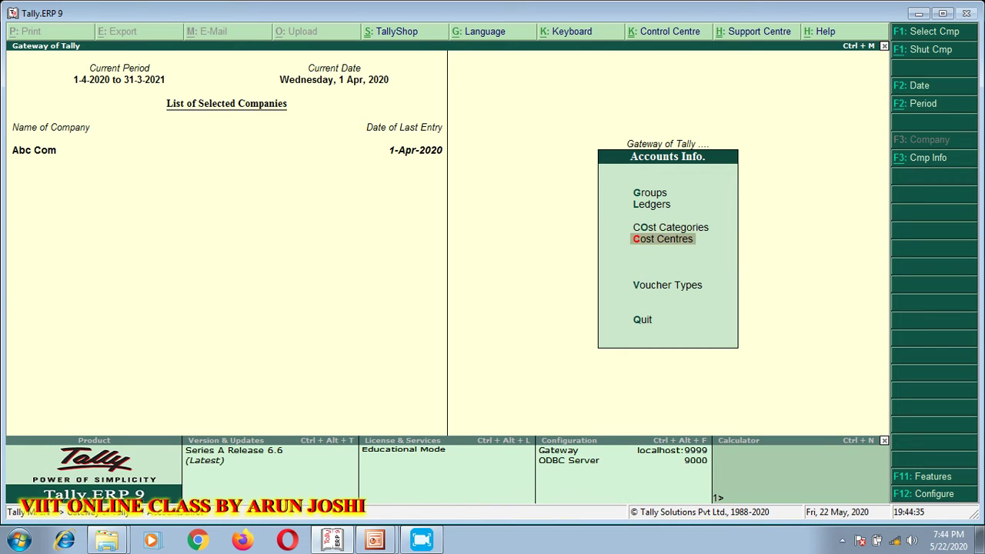
{"action": "key", "text": "Up"}
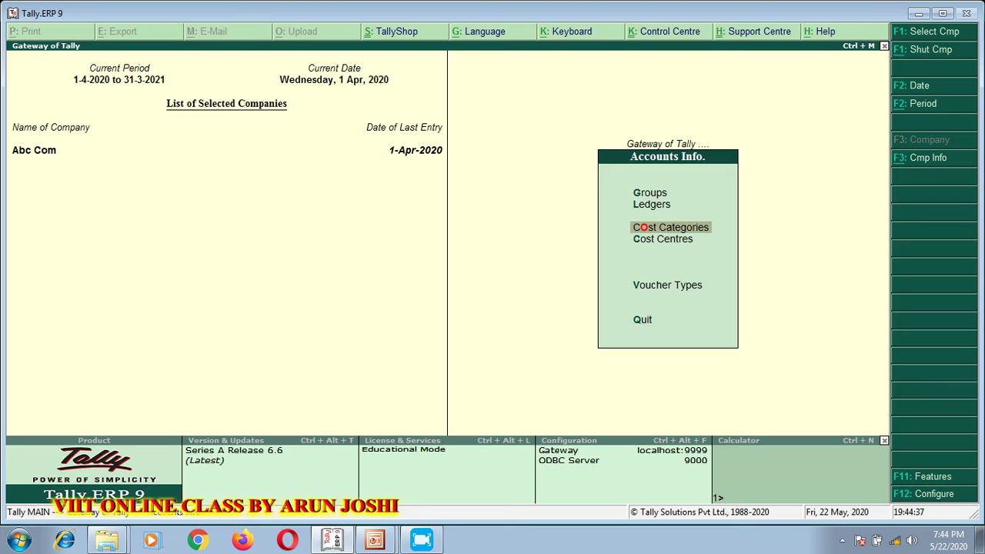
{"action": "key", "text": "Down"}
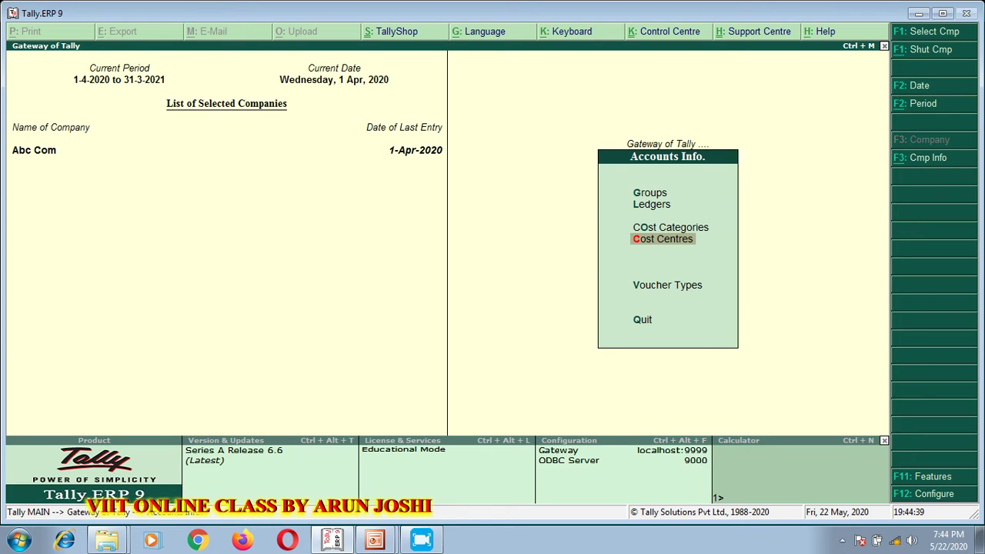
{"action": "key", "text": "Up"}
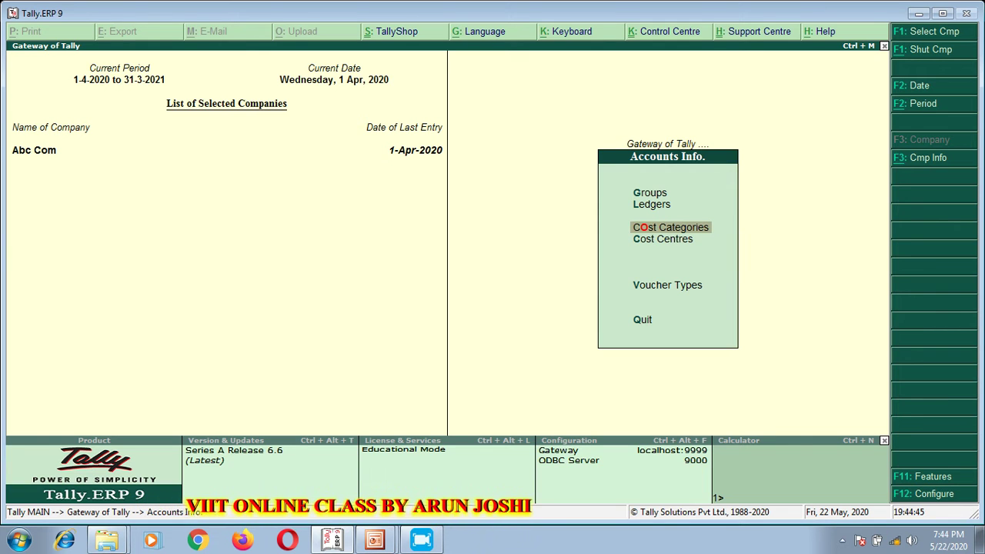
{"action": "key", "text": "Return"}
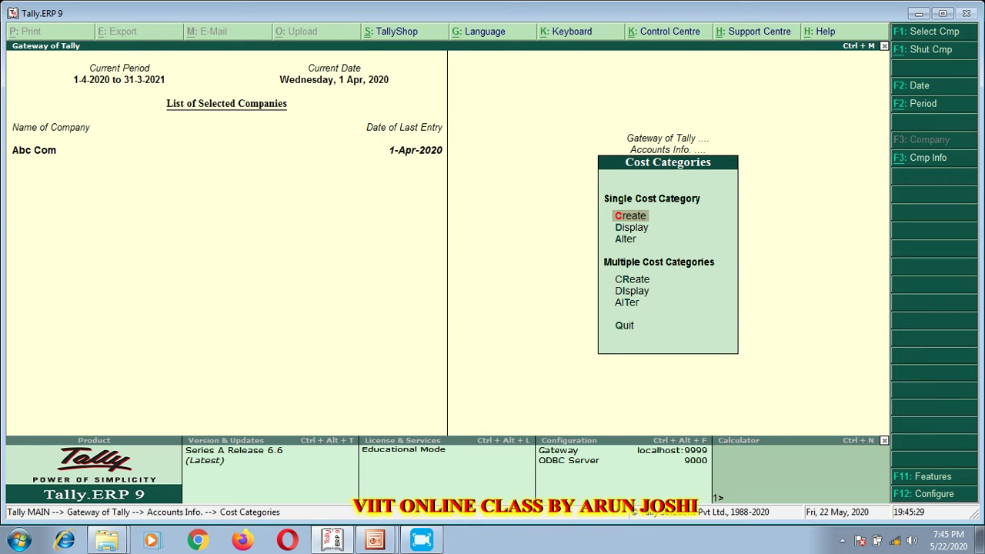
Step: Create a single cost category named BRANCH with revenue items allocated and non-revenue items not allocated, then leave the creation form
{"action": "key", "text": "Return"}
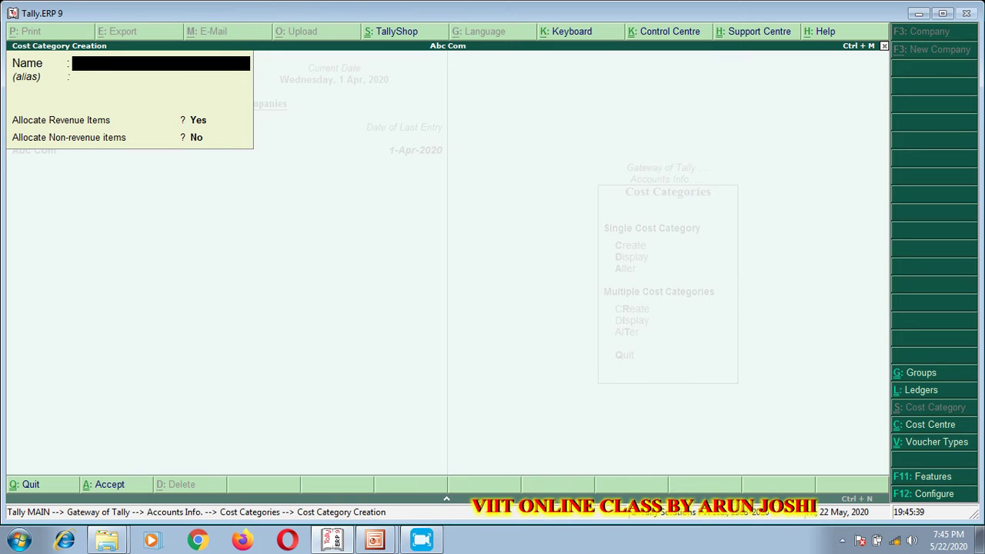
{"action": "type", "text": "BRANCH"}
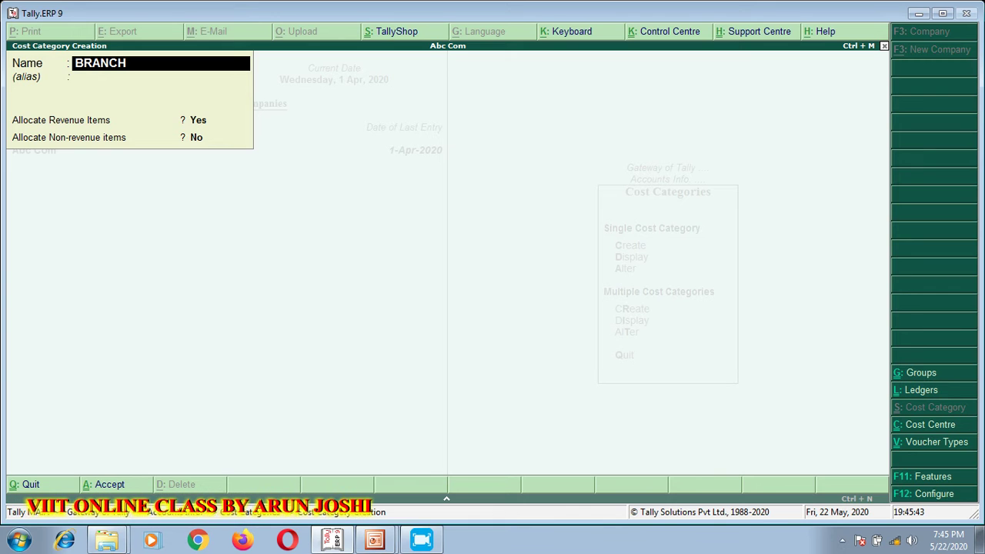
{"action": "key", "text": "Return"}
{"action": "key", "text": "Return"}
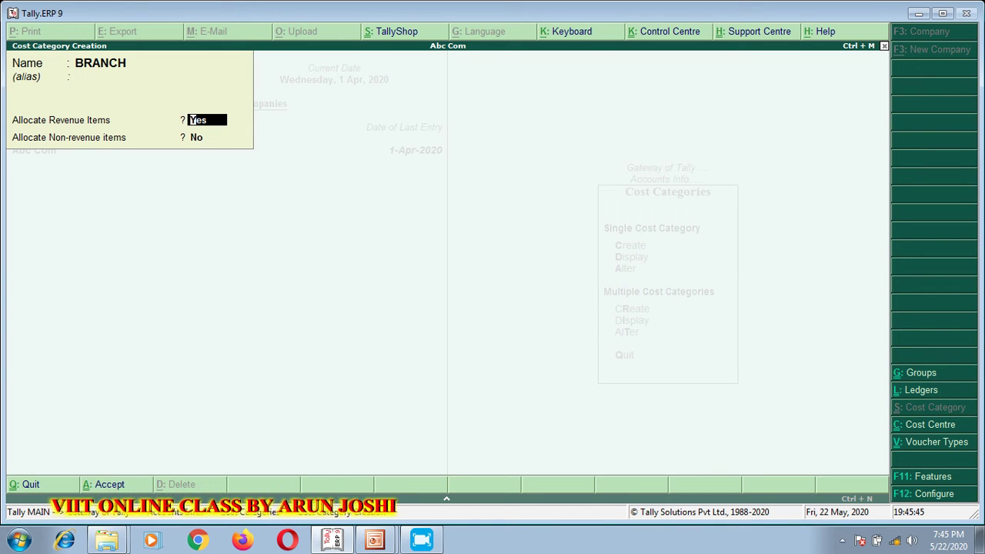
{"action": "key", "text": "Return"}
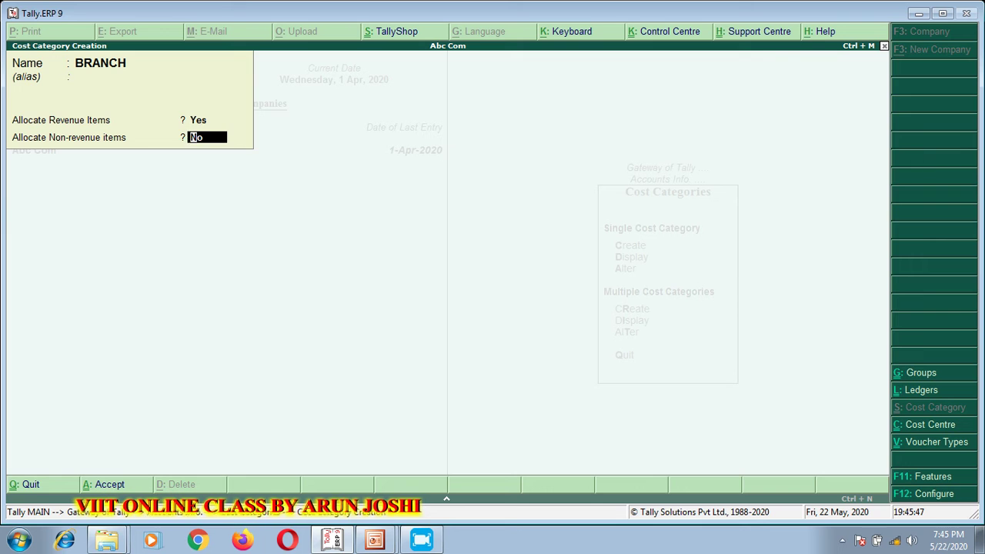
{"action": "key", "text": "Return"}
{"action": "key", "text": "Return"}
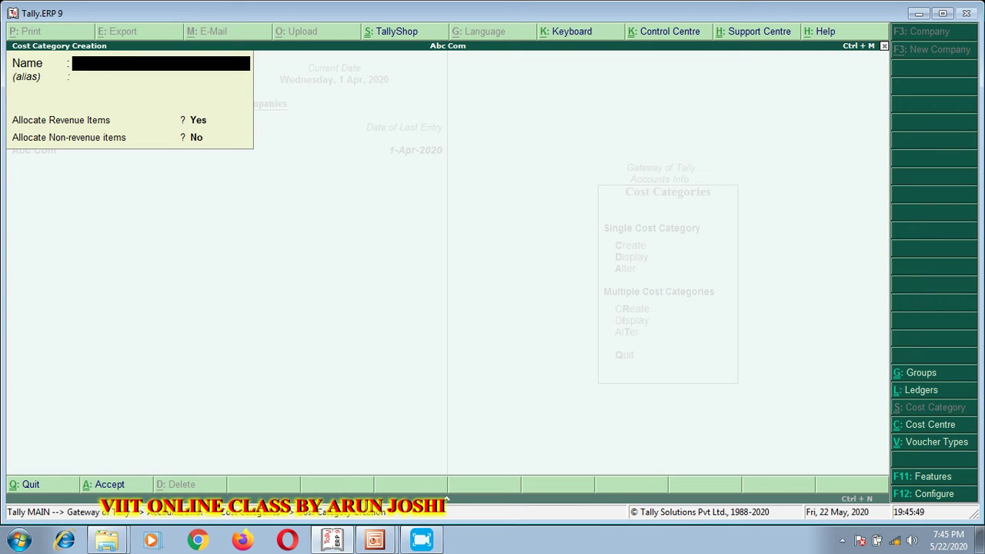
{"action": "key", "text": "Escape"}
{"action": "key", "text": "Return"}
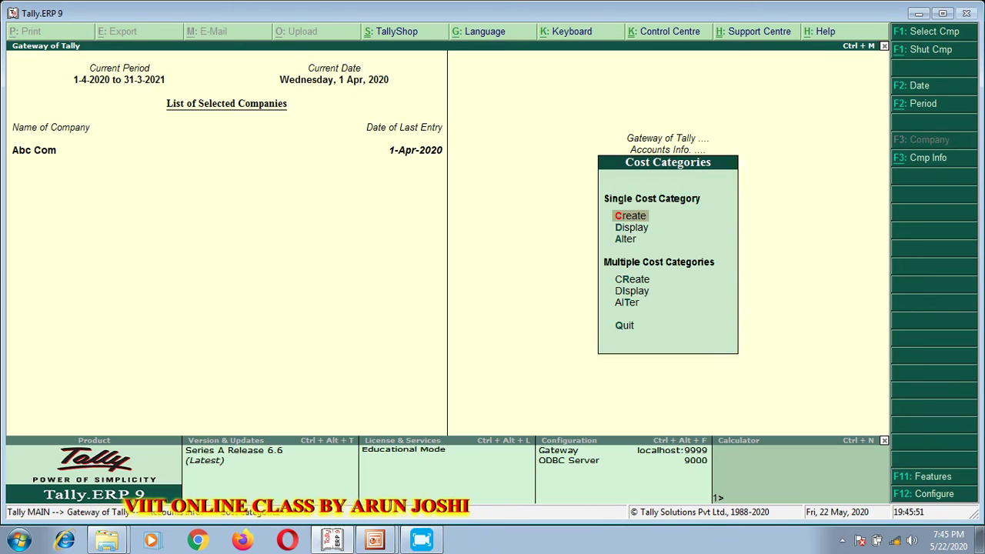
Step: View the list of existing cost categories and return to the accounts masters
{"action": "key", "text": "Down"}
{"action": "key", "text": "Return"}
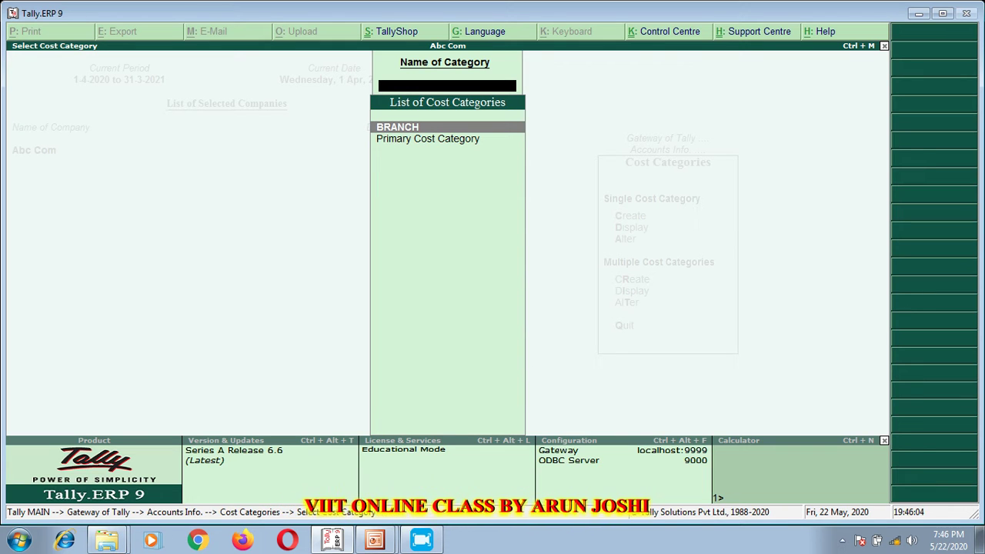
{"action": "key", "text": "Escape"}
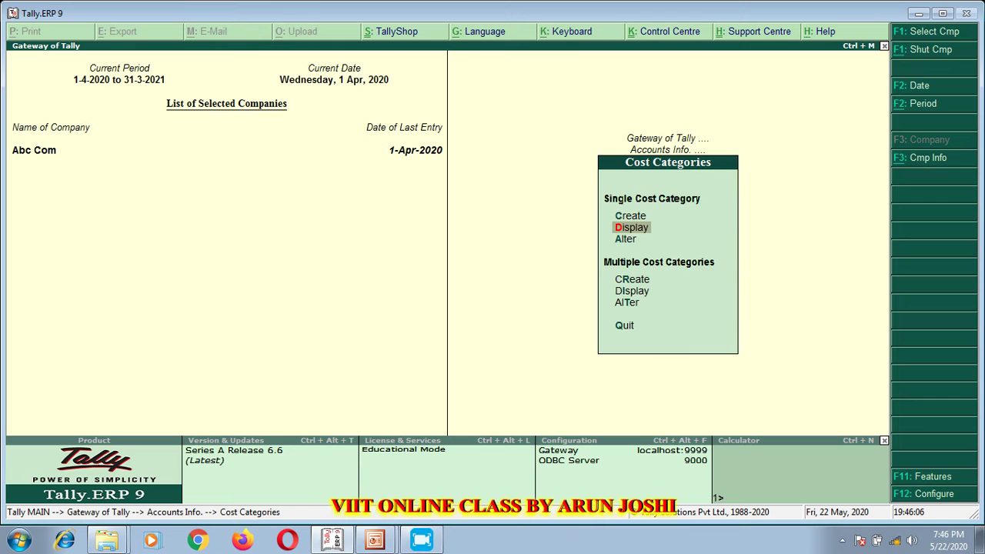
{"action": "key", "text": "Escape"}
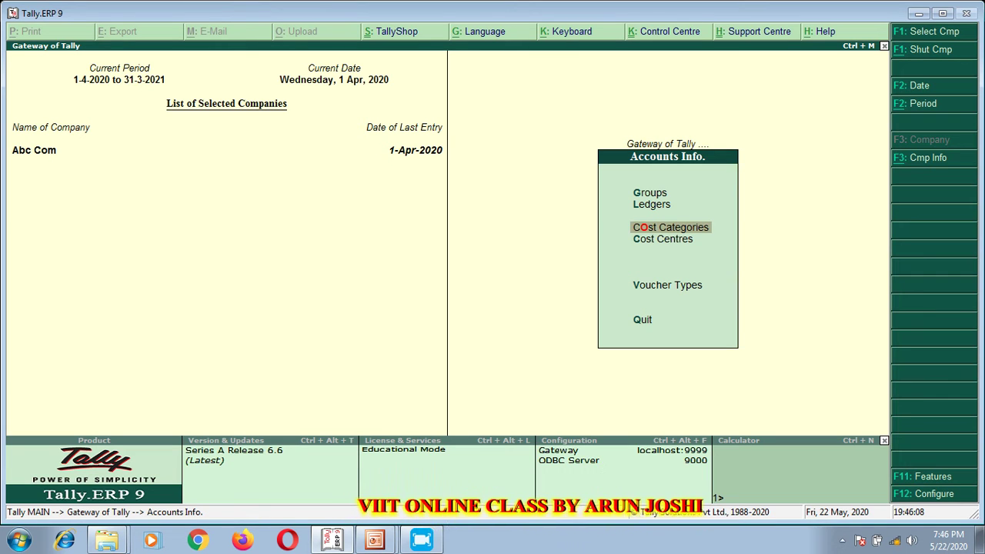
Step: Go to the cost centre options in the accounts masters and check the cost centre table on the presentation slide
{"action": "key", "text": "Down"}
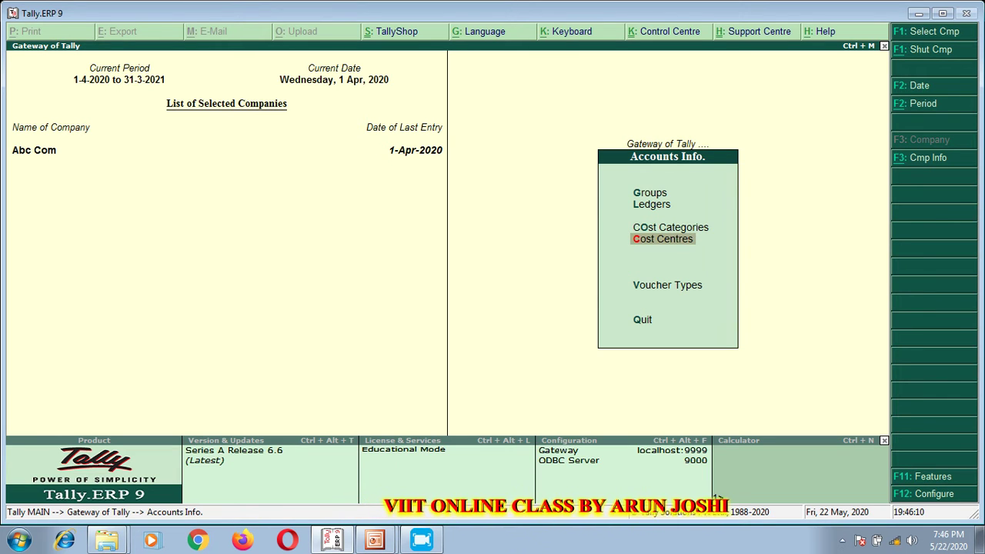
{"action": "key", "text": "Return"}
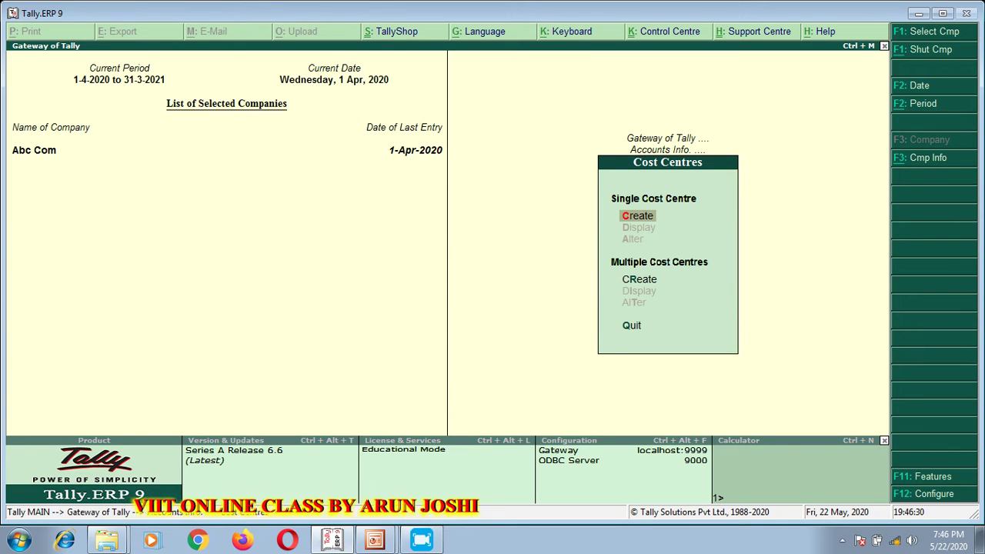
{"action": "key", "text": "alt+Tab"}
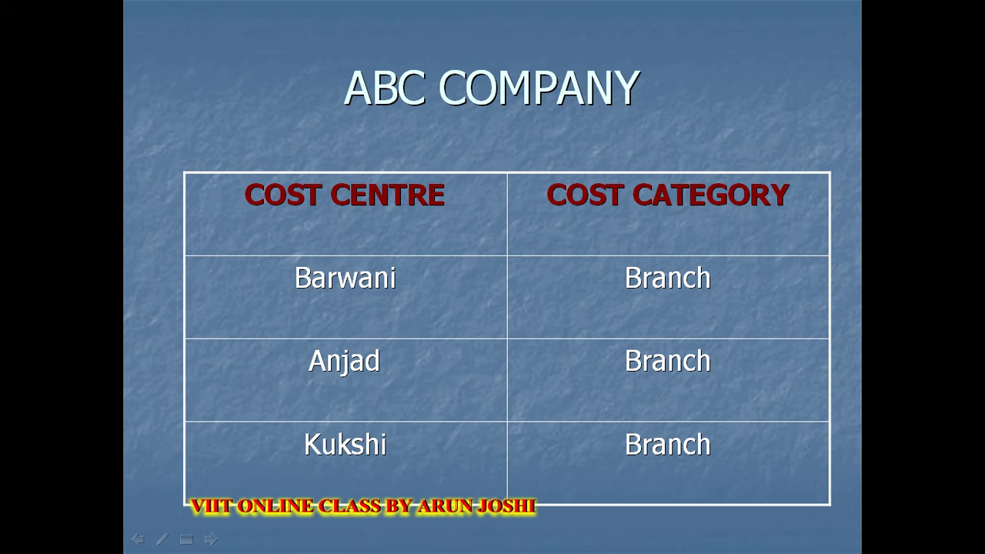
{"action": "key", "text": "alt+Tab"}
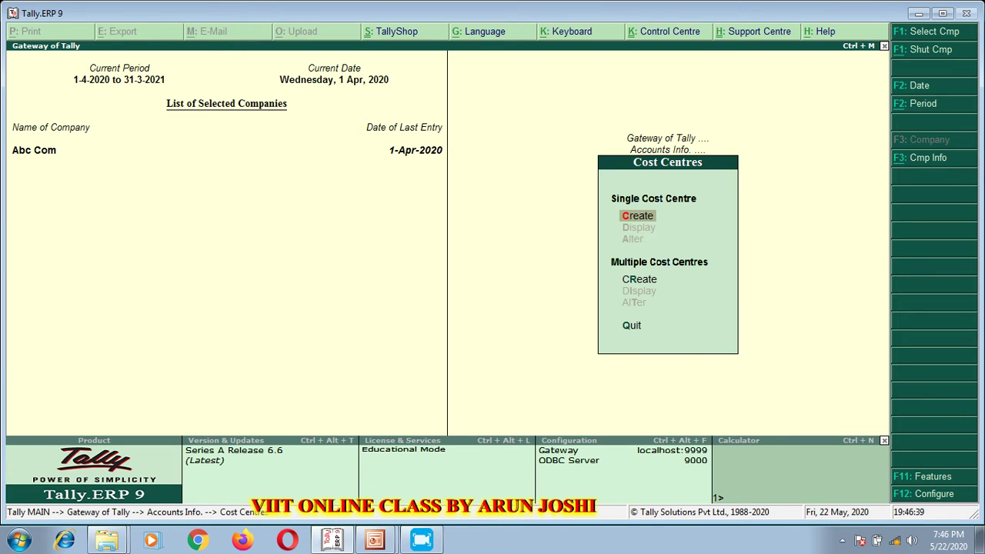
Step: Create single cost centres BARWANI, ANJAD and KUKSHI in the BRANCH category under Primary, check them against the slide, and leave the creation form
{"action": "key", "text": "Return"}
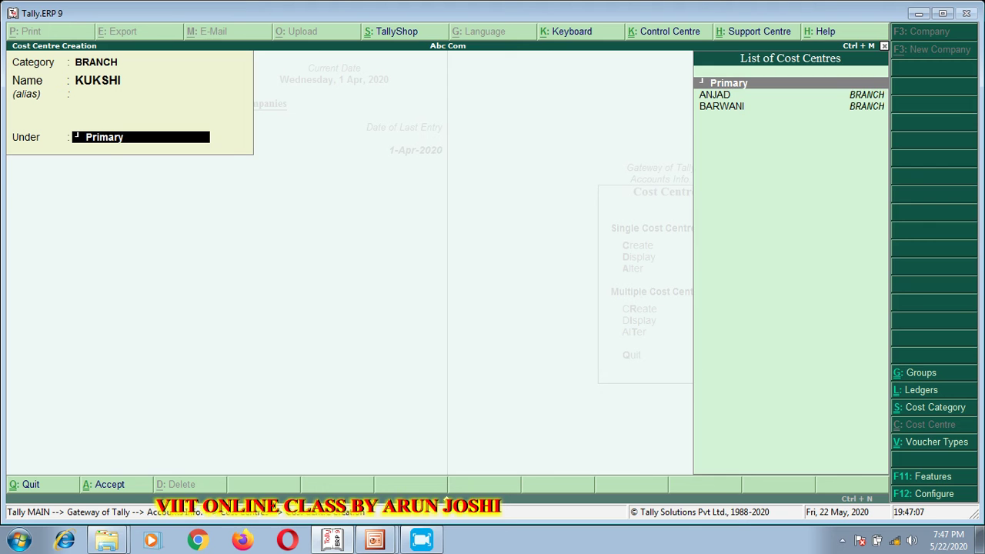
{"action": "key", "text": "Return"}
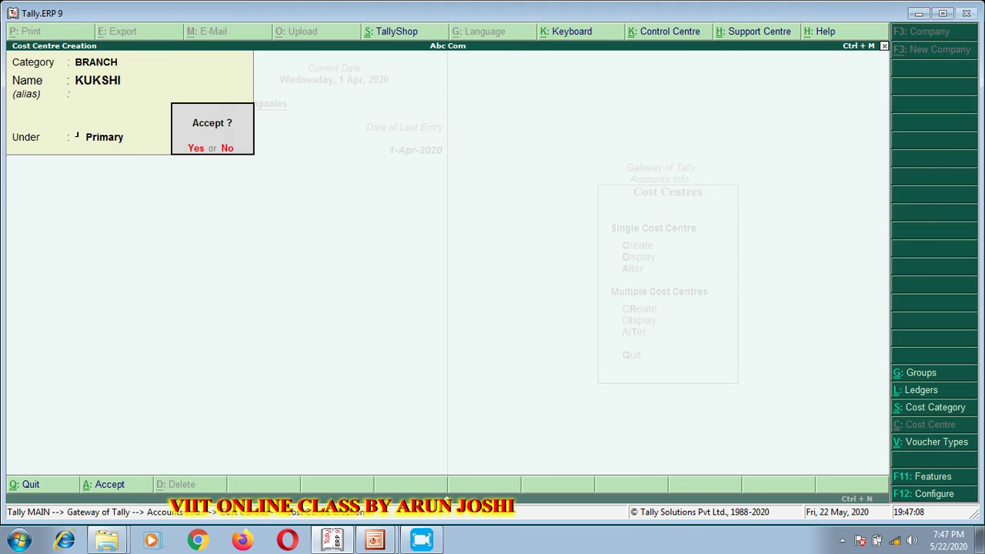
{"action": "key", "text": "Return"}
{"action": "key", "text": "alt+Tab"}
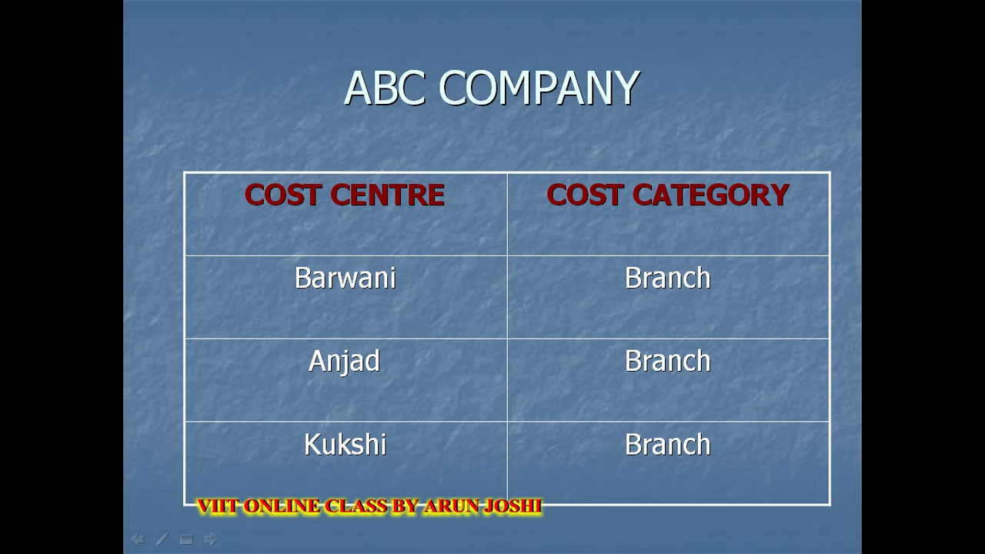
{"action": "key", "text": "alt+Tab"}
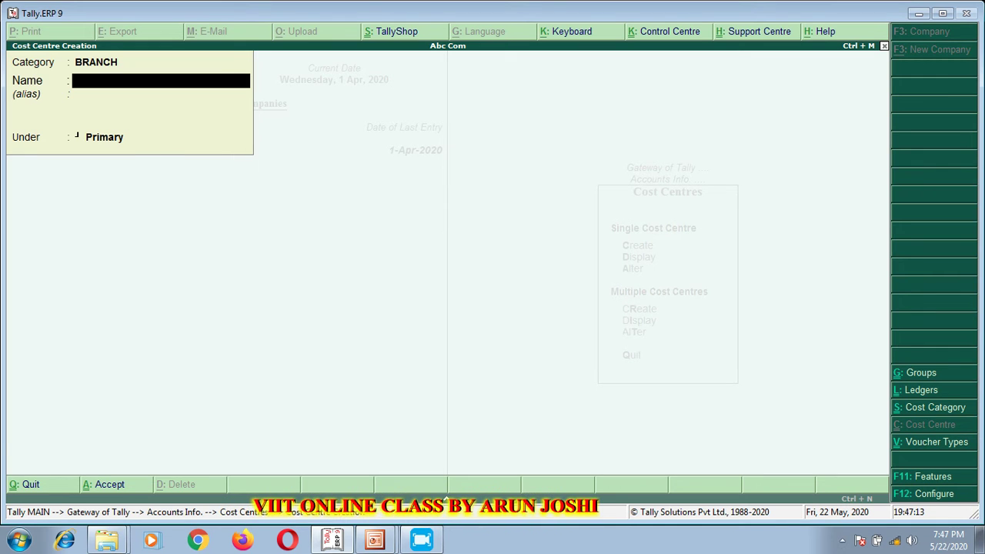
{"action": "key", "text": "Escape"}
{"action": "key", "text": "y"}
Step: Review the list of existing single cost centres and return to the Gateway of Tally
{"action": "key", "text": "Down"}
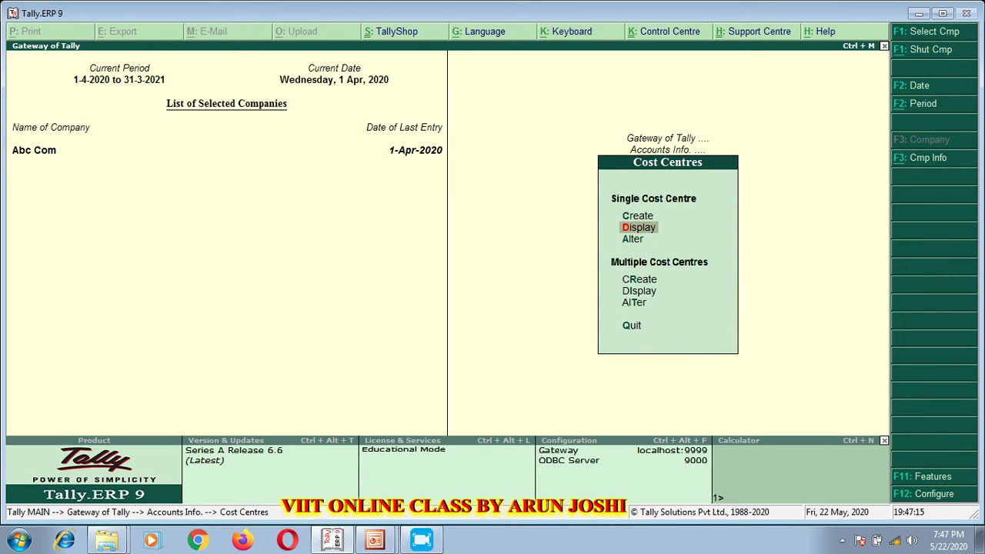
{"action": "key", "text": "Return"}
{"action": "key", "text": "Down"}
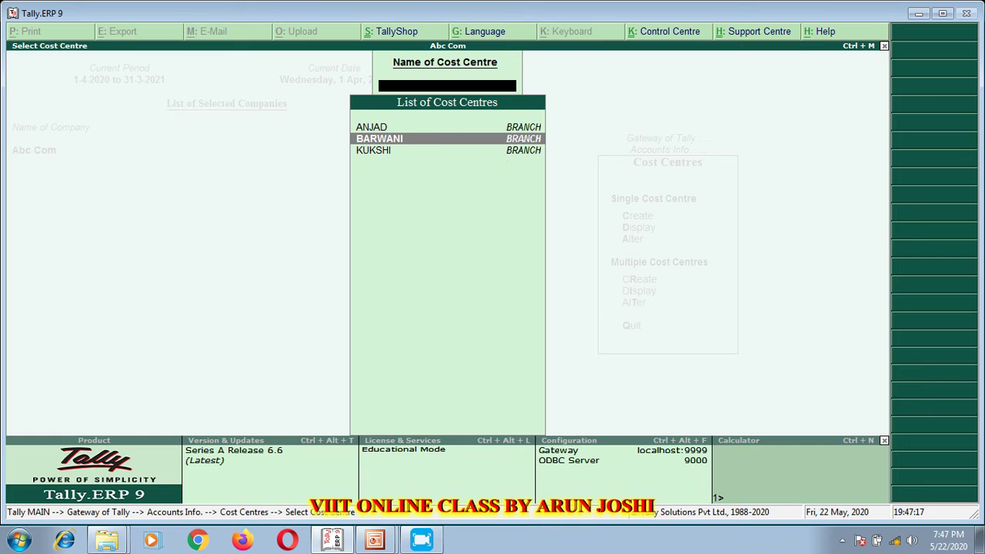
{"action": "key", "text": "Down"}
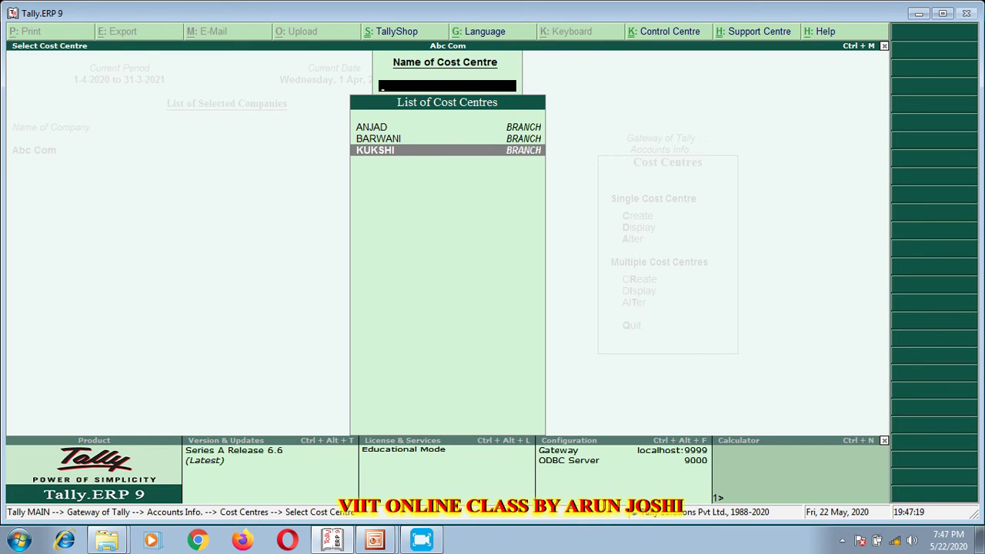
{"action": "key", "text": "Up"}
{"action": "key", "text": "Up"}
{"action": "key", "text": "Down"}
{"action": "key", "text": "Down"}
{"action": "key", "text": "Up"}
{"action": "key", "text": "Up"}
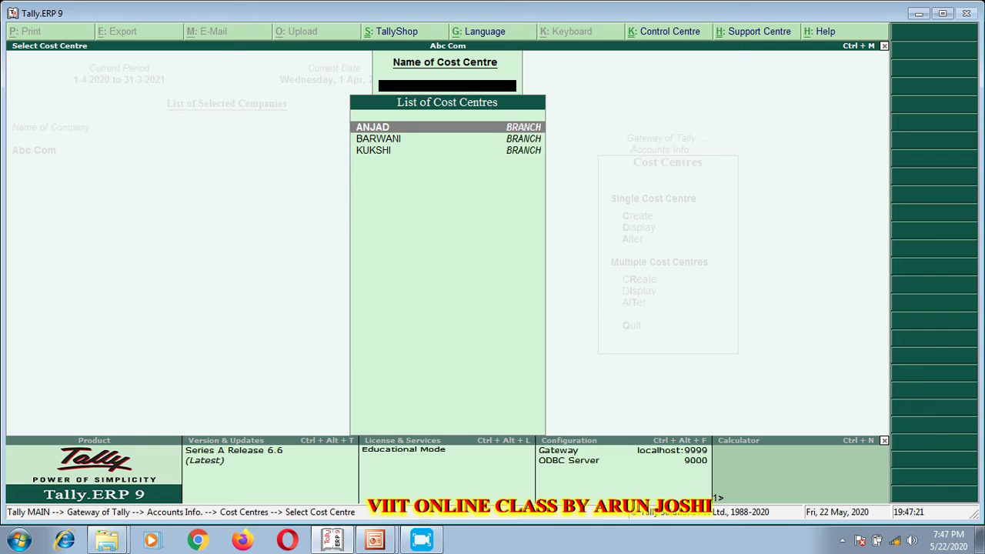
{"action": "key", "text": "Down"}
{"action": "key", "text": "Down"}
{"action": "key", "text": "Escape"}
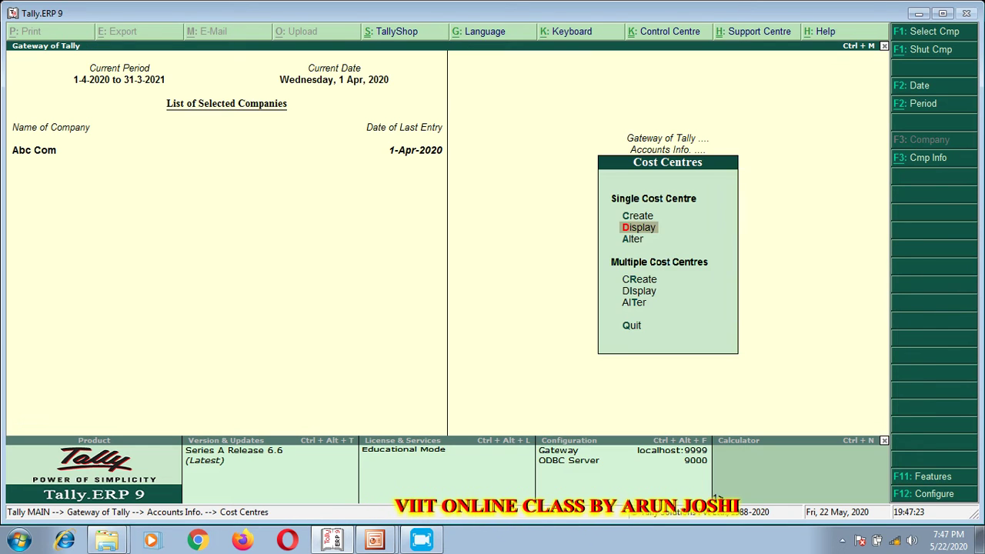
{"action": "key", "text": "Escape"}
{"action": "key", "text": "Escape"}
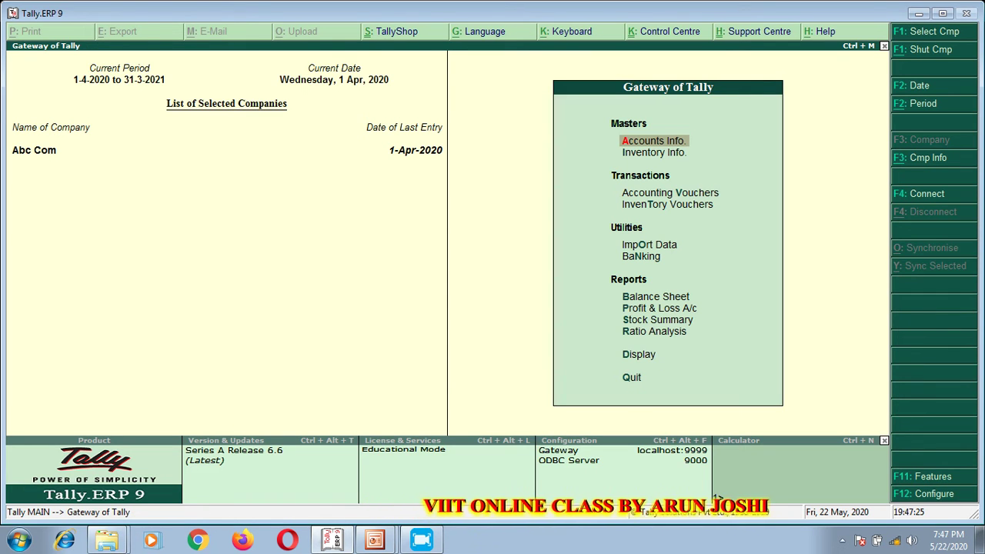
Step: Switch to the presentation, read the Expenses slide with the amounts per branch, and return to Tally
{"action": "key", "text": "alt+Tab"}
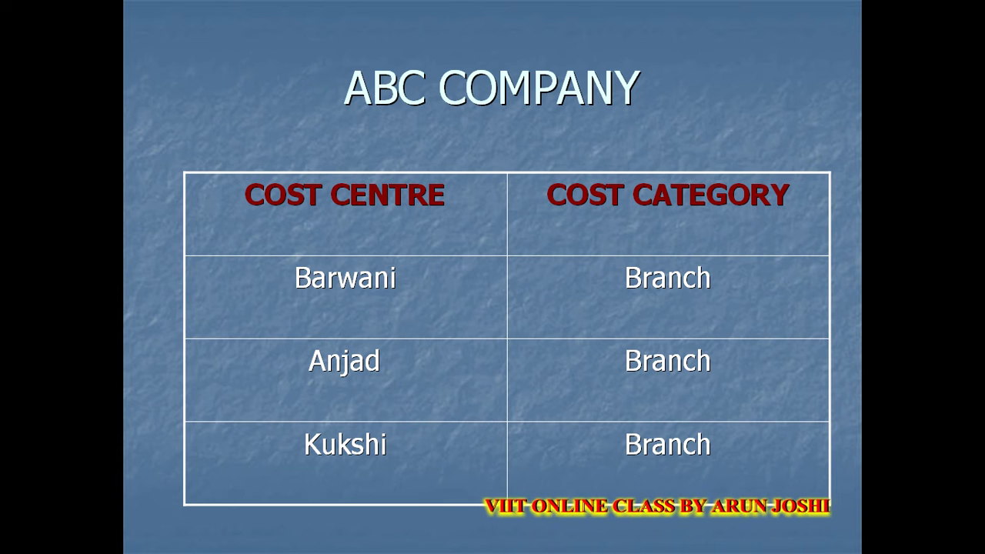
{"action": "key", "text": "Right"}
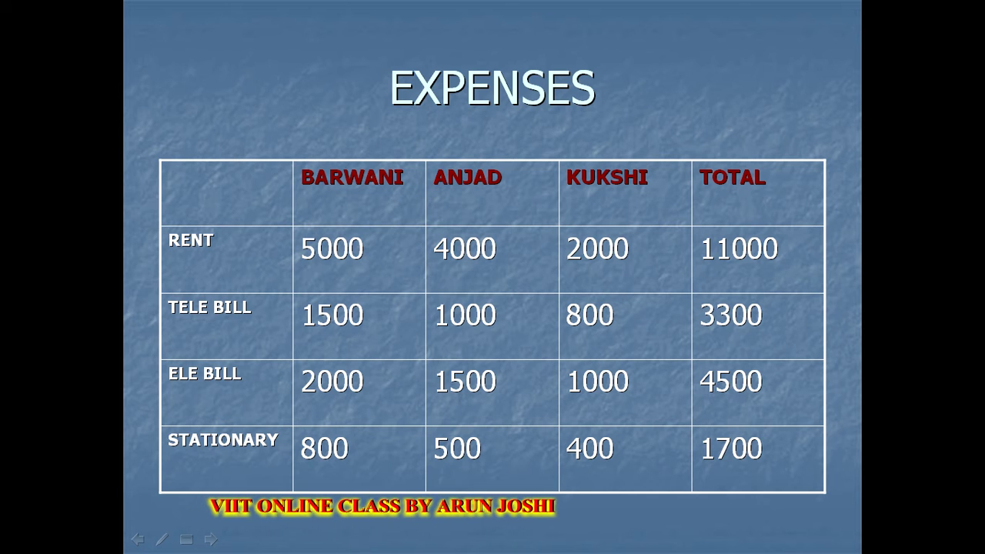
{"action": "key", "text": "alt+Tab"}
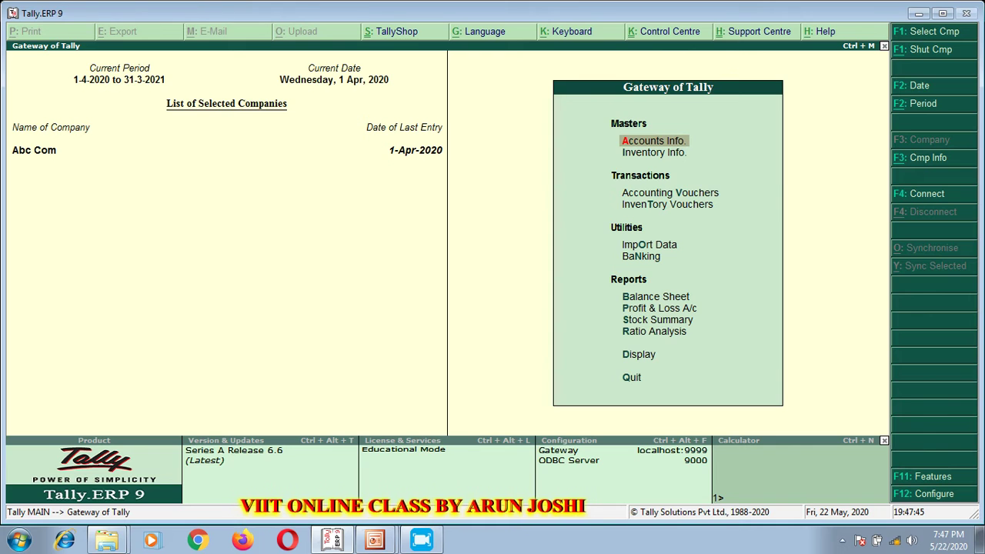
Step: Start creating multiple ledgers in the accounts masters, with All Items as the group
{"action": "key", "text": "Return"}
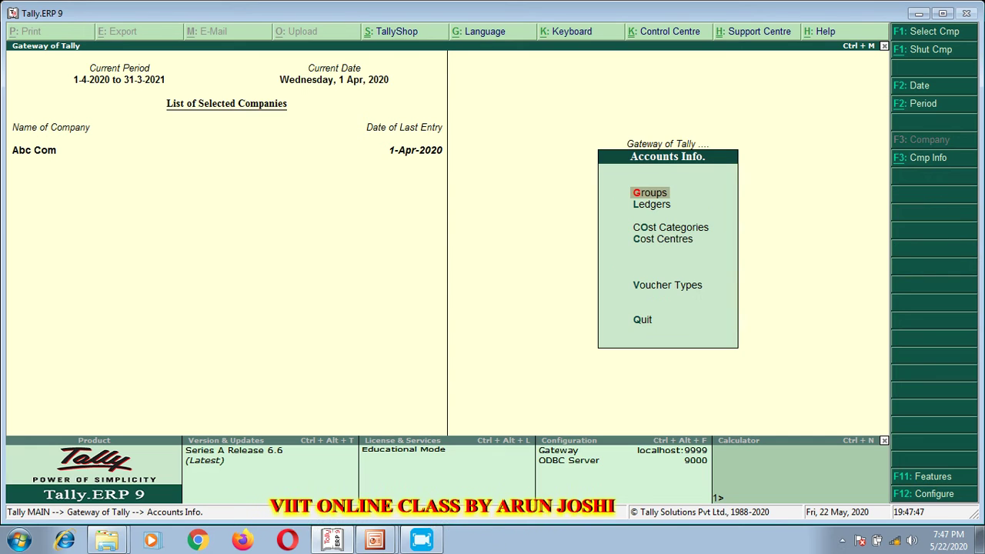
{"action": "key", "text": "Down"}
{"action": "key", "text": "Return"}
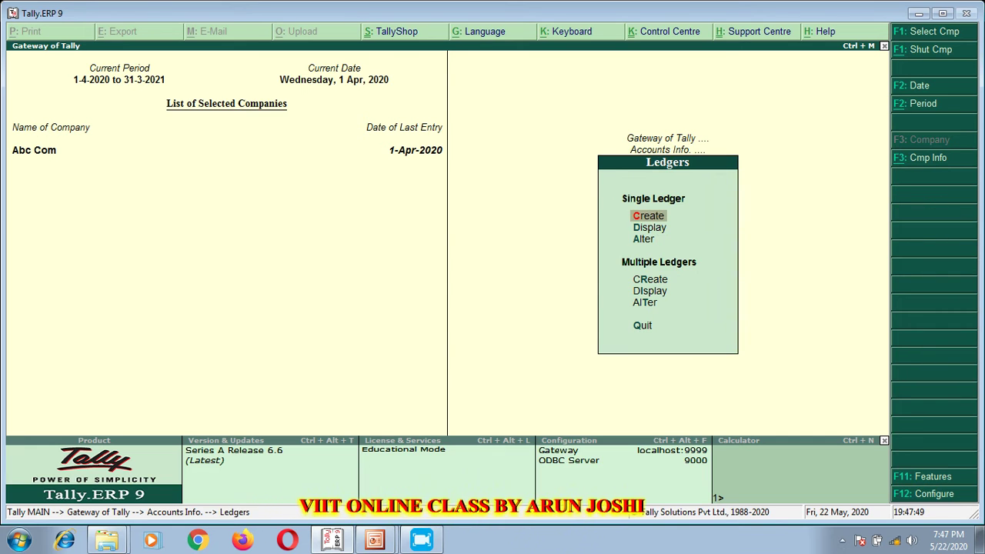
{"action": "key", "text": "Down"}
{"action": "key", "text": "Down"}
{"action": "key", "text": "Down"}
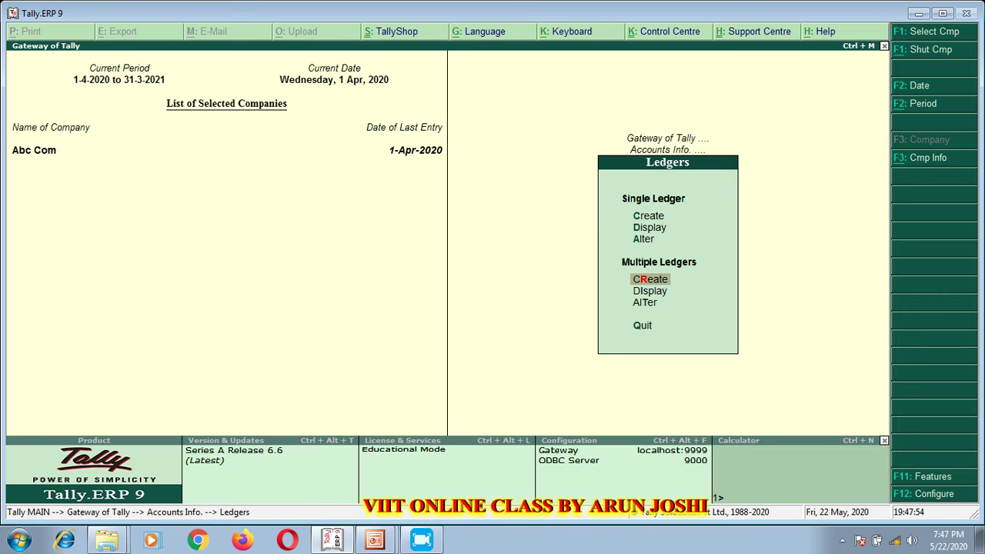
{"action": "key", "text": "Return"}
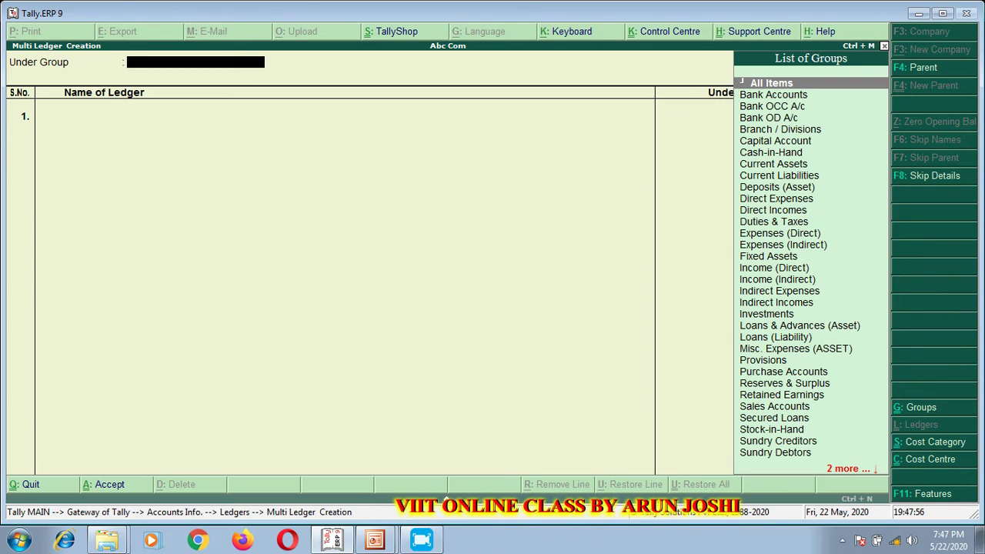
{"action": "key", "text": "Return"}
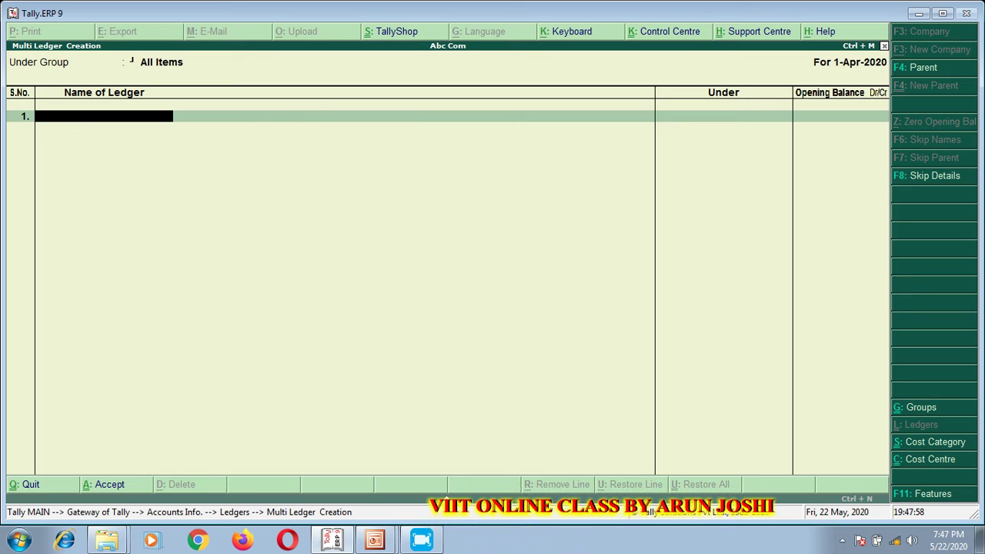
Step: Add a ledger named TELE. BILLA/C under Indirect Expenses, leaving its opening balance empty
{"action": "type", "text": "TE"}
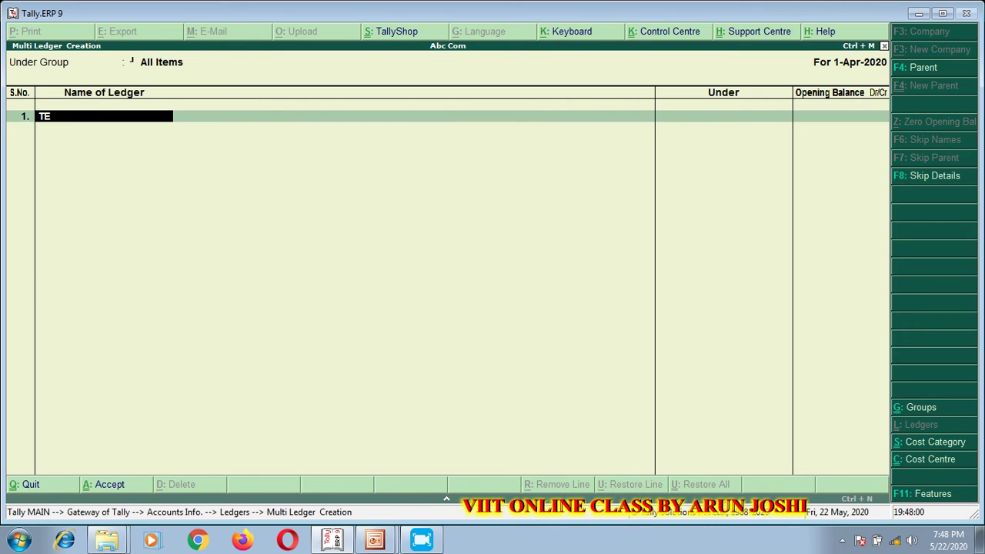
{"action": "type", "text": "LE. B"}
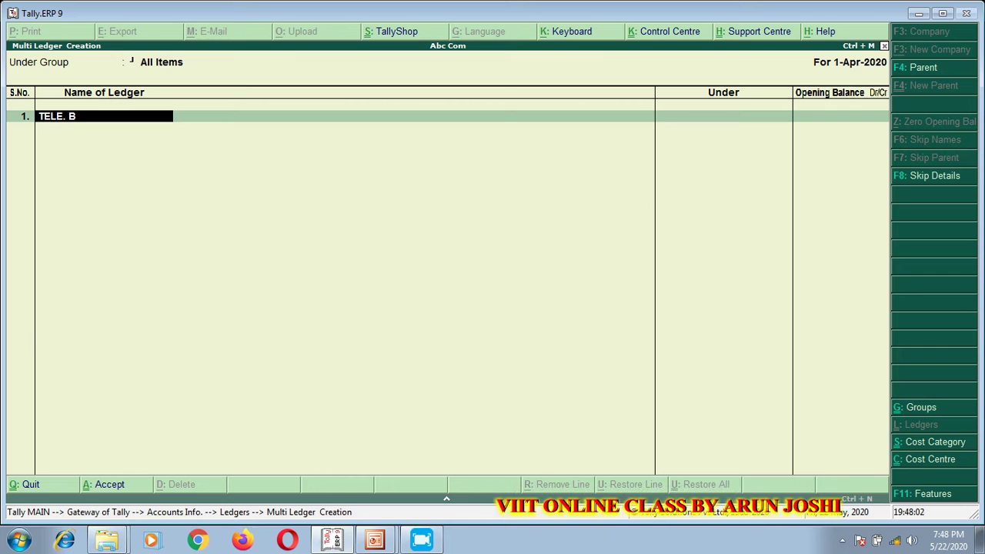
{"action": "type", "text": "ILLA/C"}
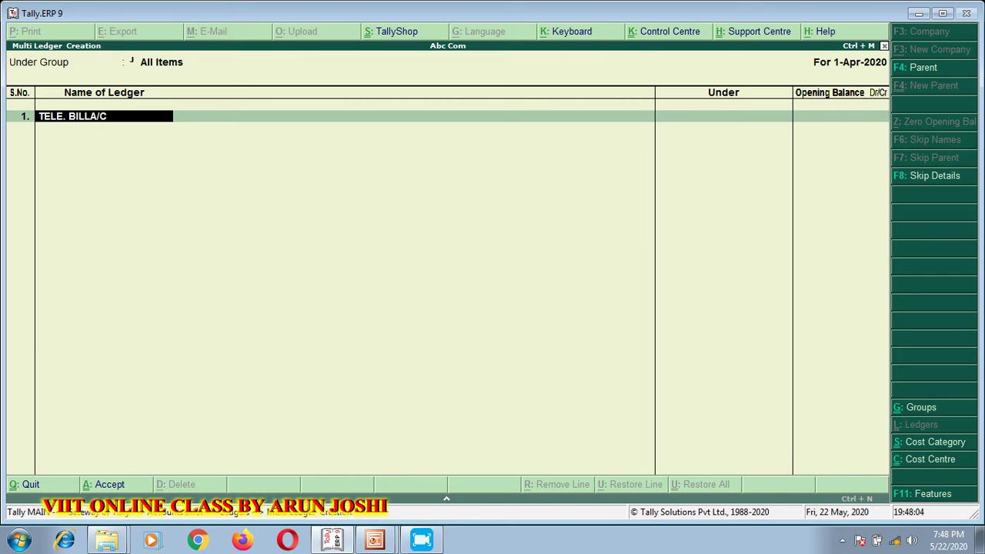
{"action": "key", "text": "Return"}
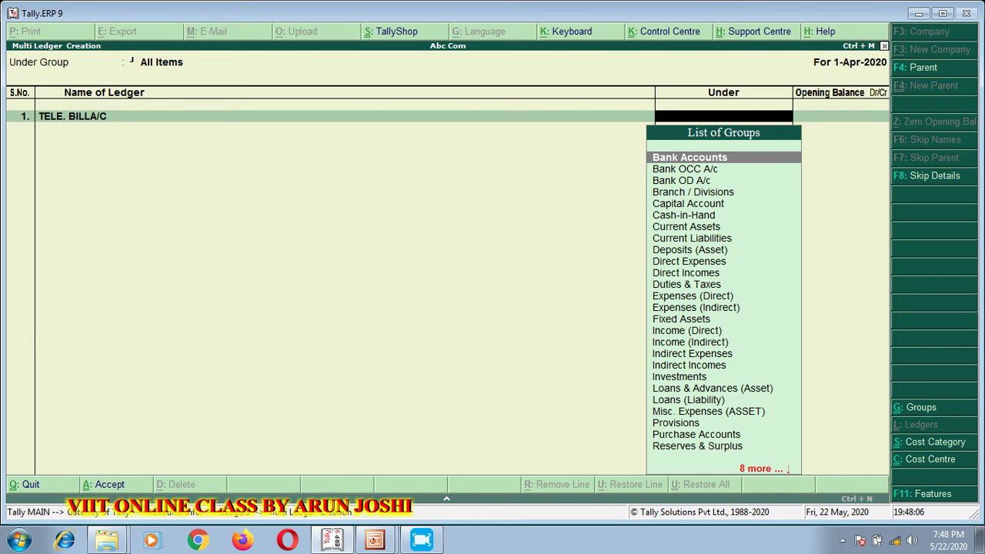
{"action": "type", "text": "IN"}
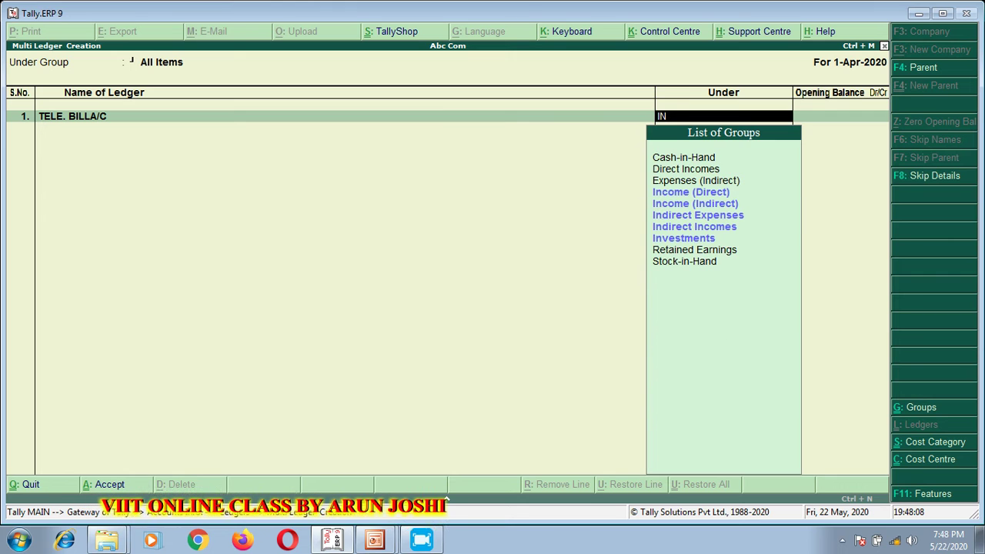
{"action": "key", "text": "Down"}
{"action": "key", "text": "Down"}
{"action": "key", "text": "Down"}
{"action": "key", "text": "Return"}
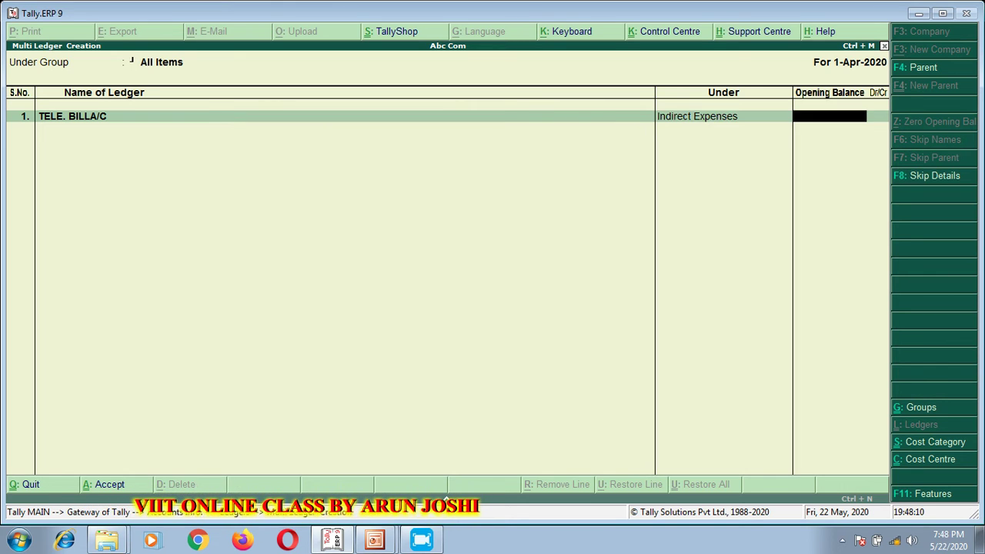
{"action": "key", "text": "Return"}
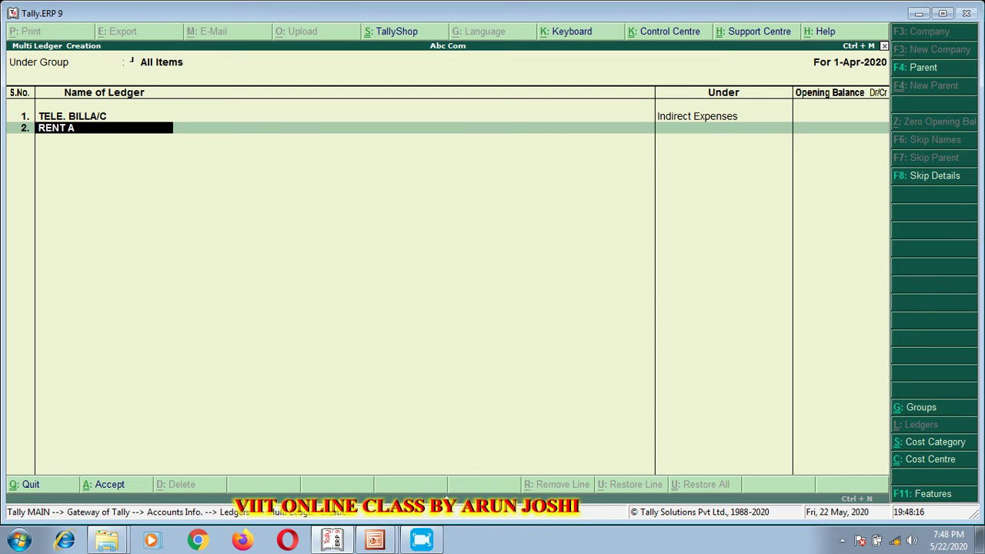
Step: Add a second ledger named RENT A/C under Indirect Expenses without an opening balance
{"action": "key", "text": "Return"}
{"action": "type", "text": "IN"}
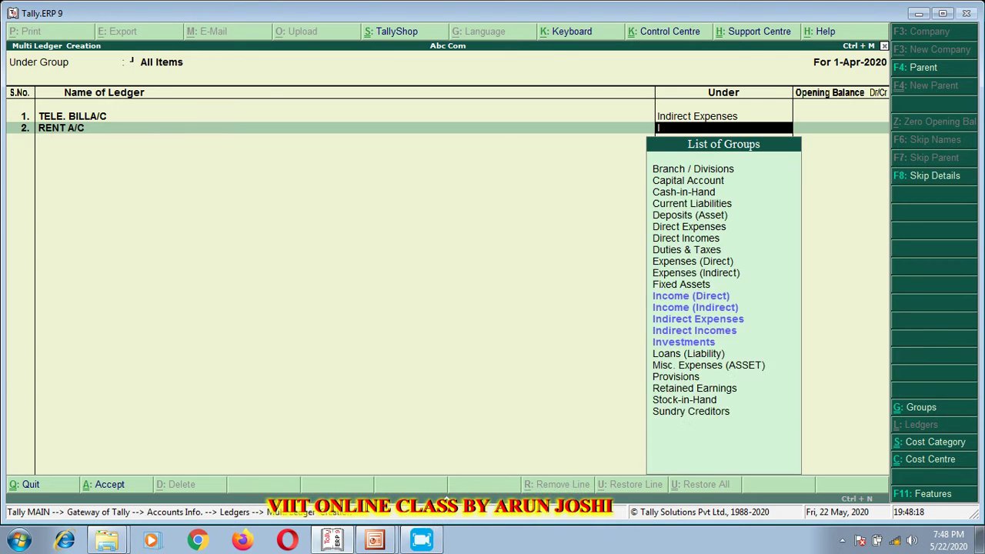
{"action": "key", "text": "Down"}
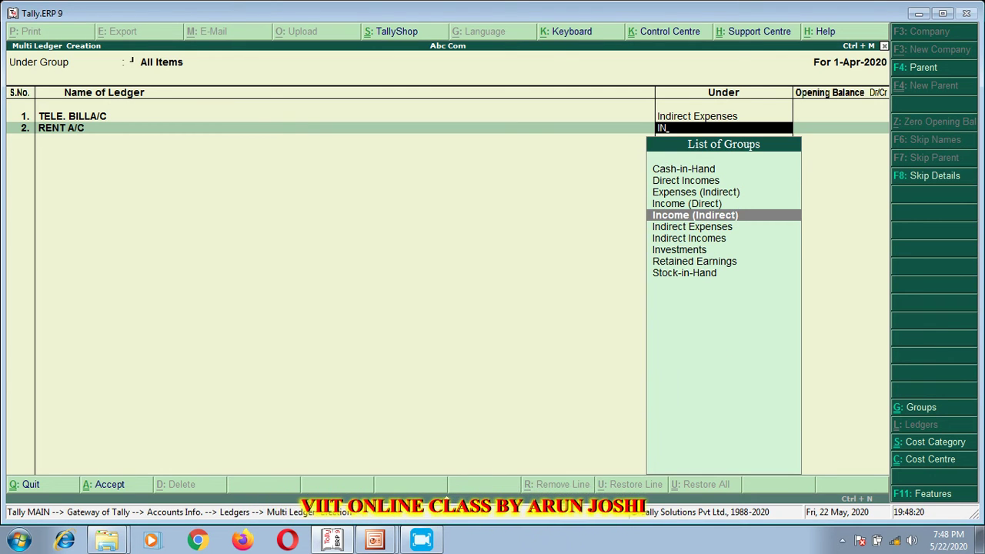
{"action": "key", "text": "Down"}
{"action": "key", "text": "Return"}
{"action": "key", "text": "Return"}
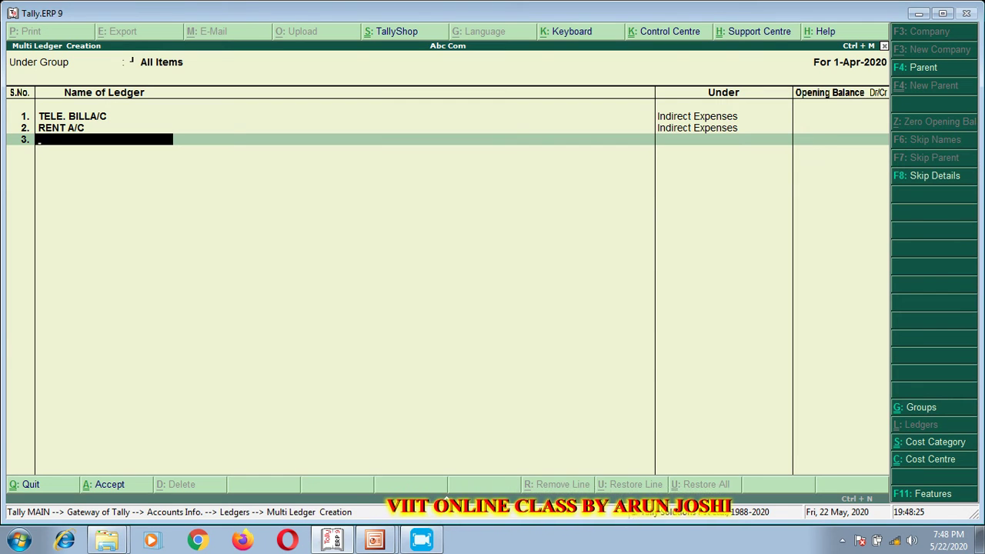
Step: Add a third ledger named ELE BILL A/C under Indirect Expenses without an opening balance
{"action": "type", "text": "ELE BI;"}
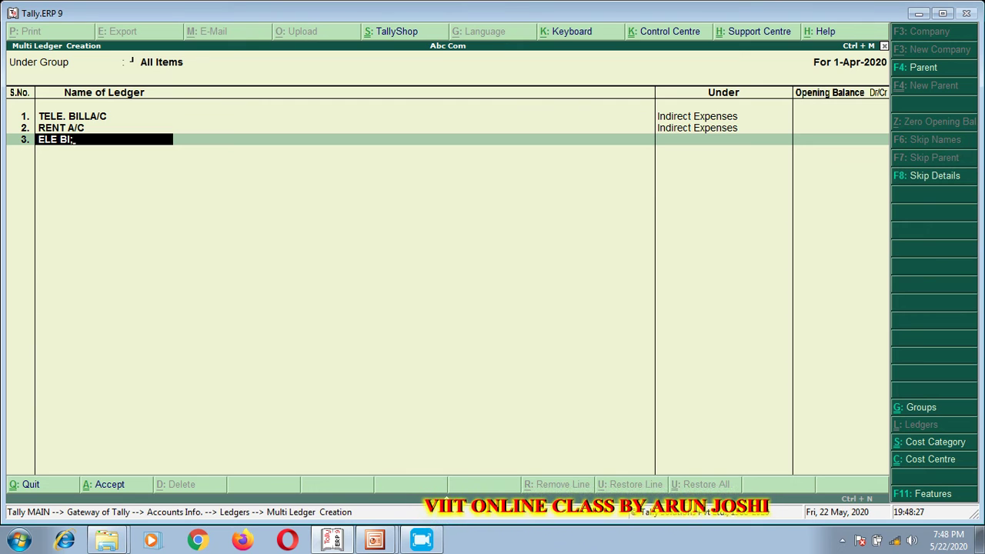
{"action": "key", "text": "BackSpace"}
{"action": "type", "text": "LL A/C"}
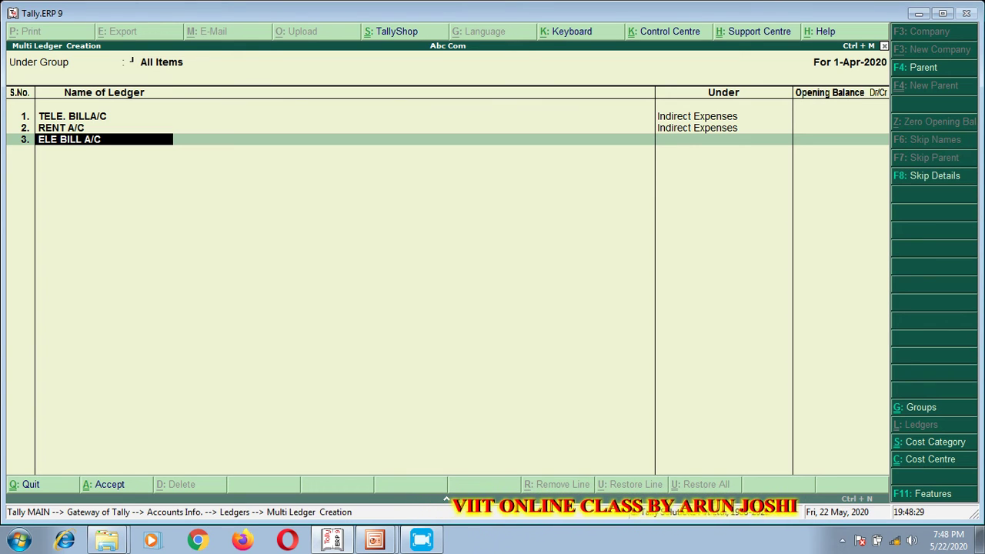
{"action": "key", "text": "Return"}
{"action": "type", "text": "IN"}
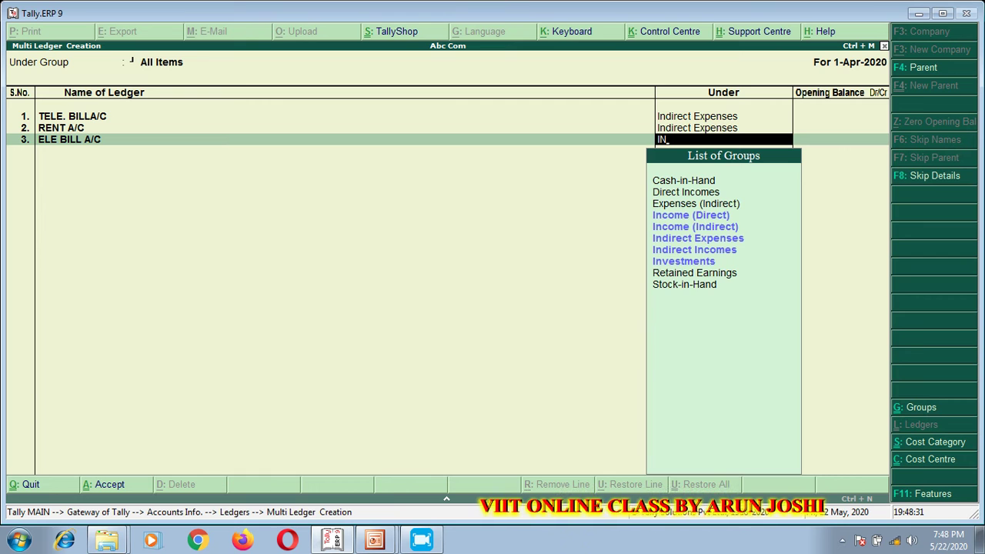
{"action": "key", "text": "Down"}
{"action": "key", "text": "Down"}
{"action": "key", "text": "Down"}
{"action": "key", "text": "Return"}
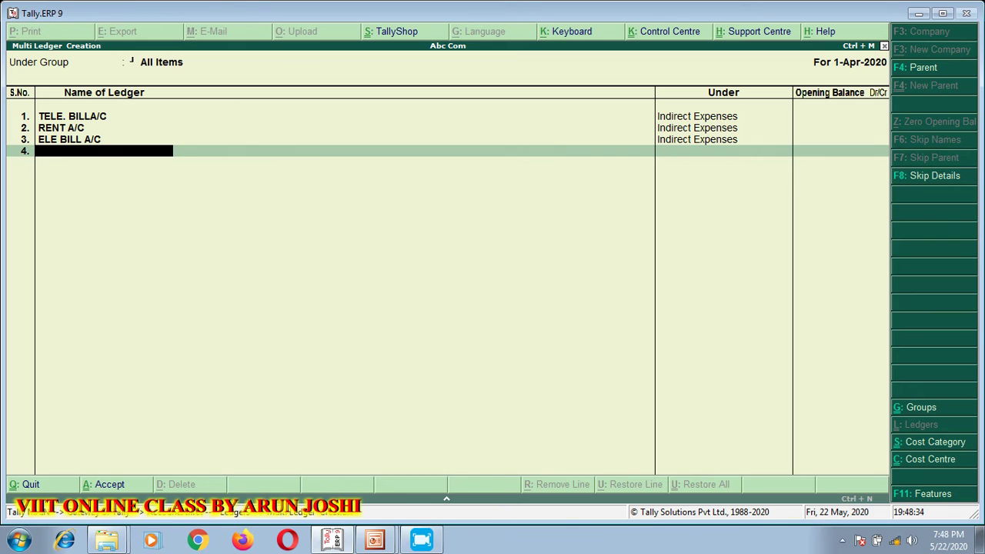
Step: Add a fourth ledger named STATIONARY A/C under Indirect Expenses, leaving its opening balance empty
{"action": "type", "text": "STA"}
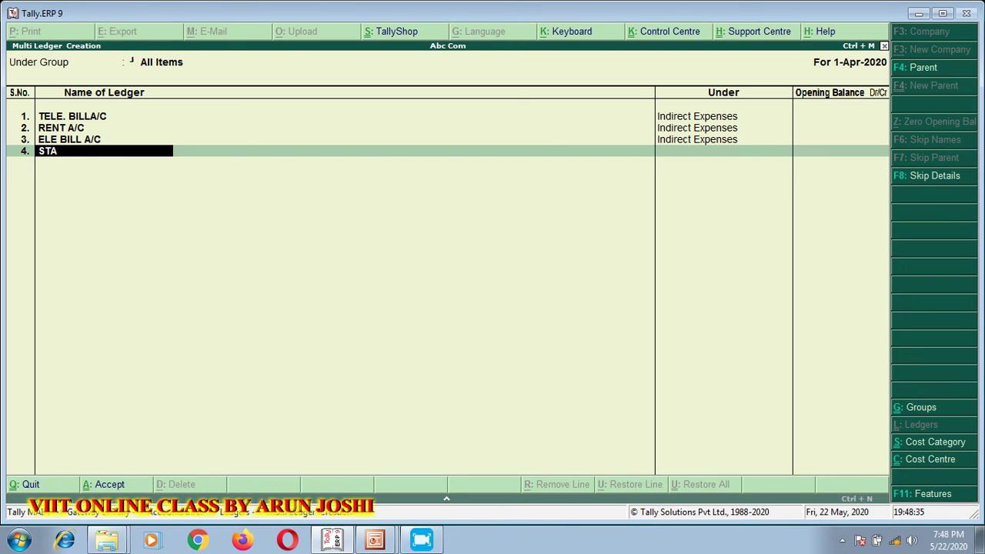
{"action": "type", "text": "TIONARY A/C"}
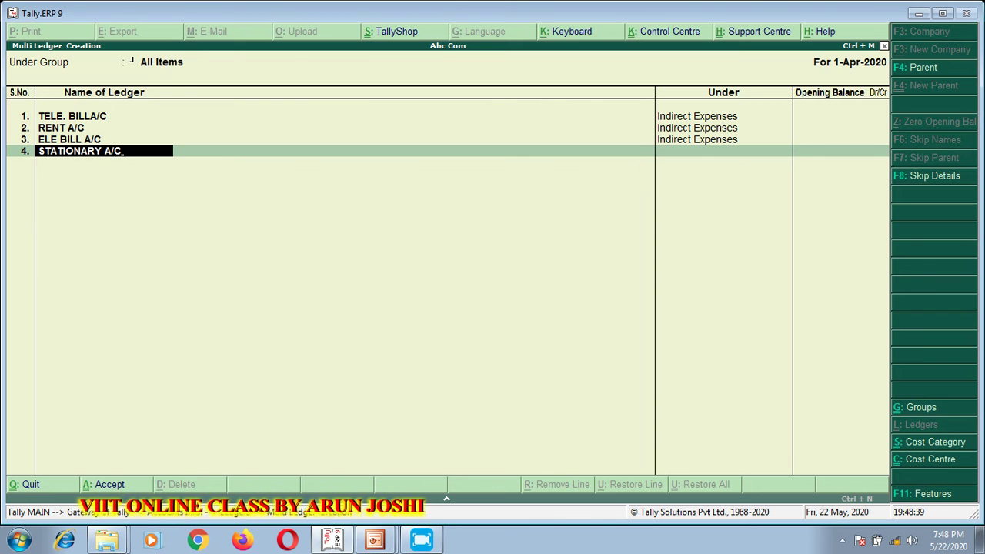
{"action": "key", "text": "Return"}
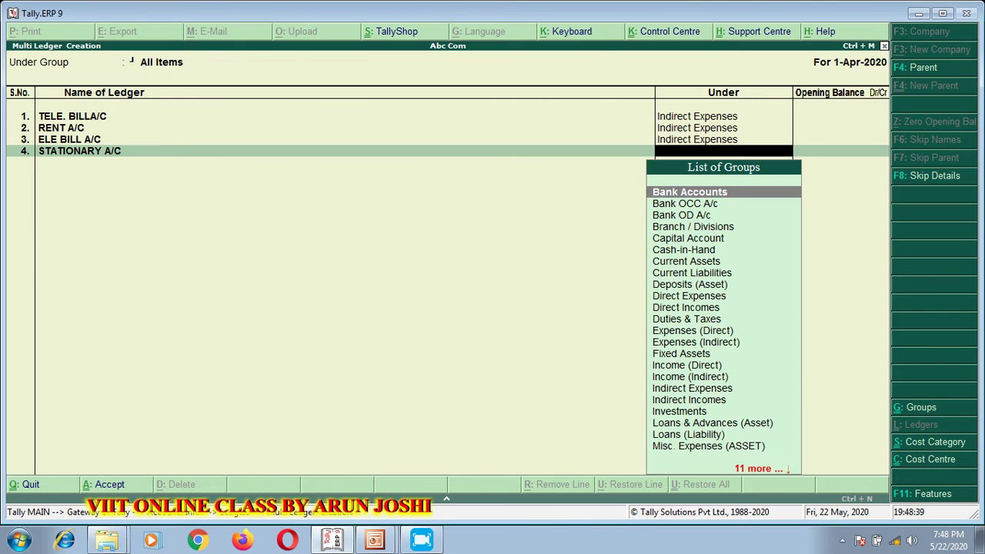
{"action": "type", "text": "IN"}
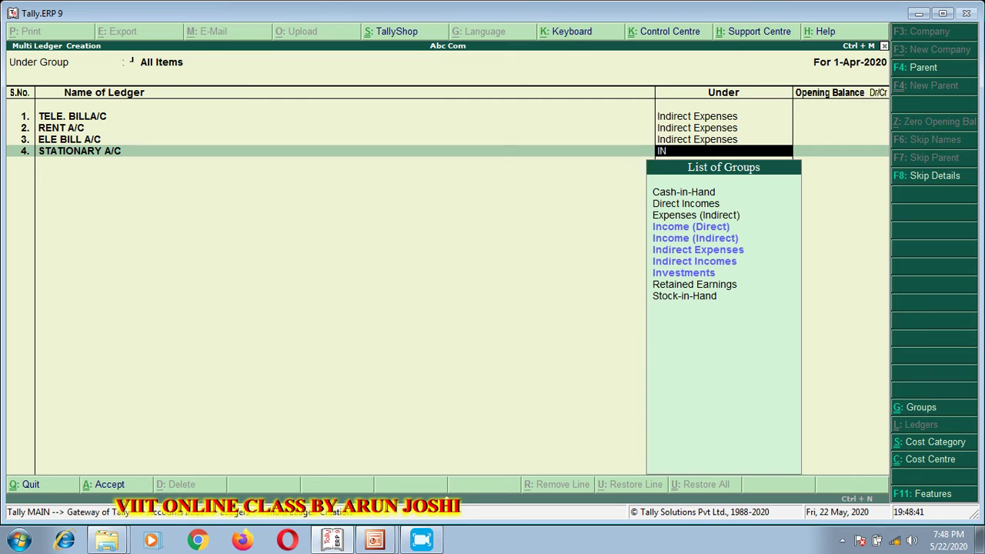
{"action": "key", "text": "Down"}
{"action": "key", "text": "Down"}
{"action": "key", "text": "Down"}
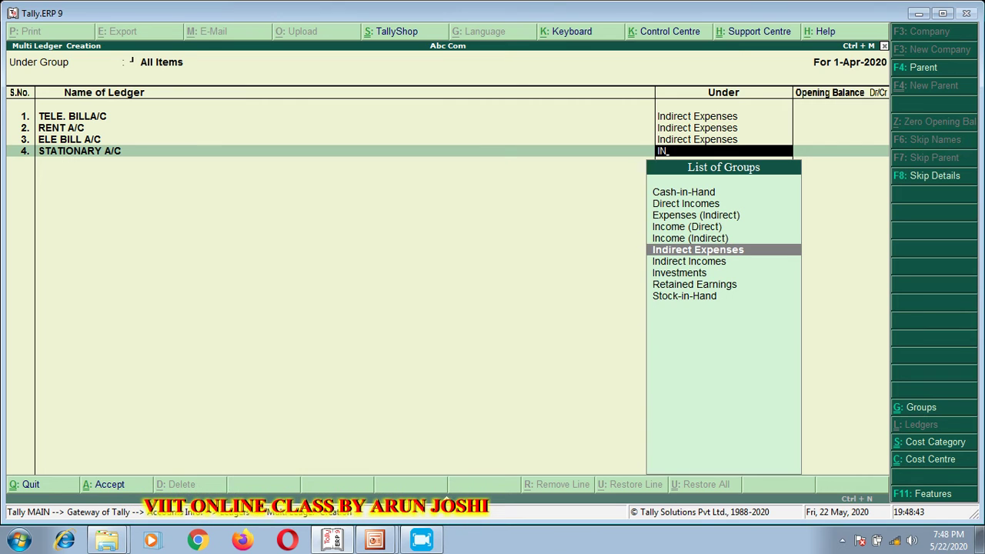
{"action": "key", "text": "Return"}
{"action": "key", "text": "Return"}
Step: Finish the ledger list, save the new ledgers and go back to the Gateway of Tally
{"action": "key", "text": "Return"}
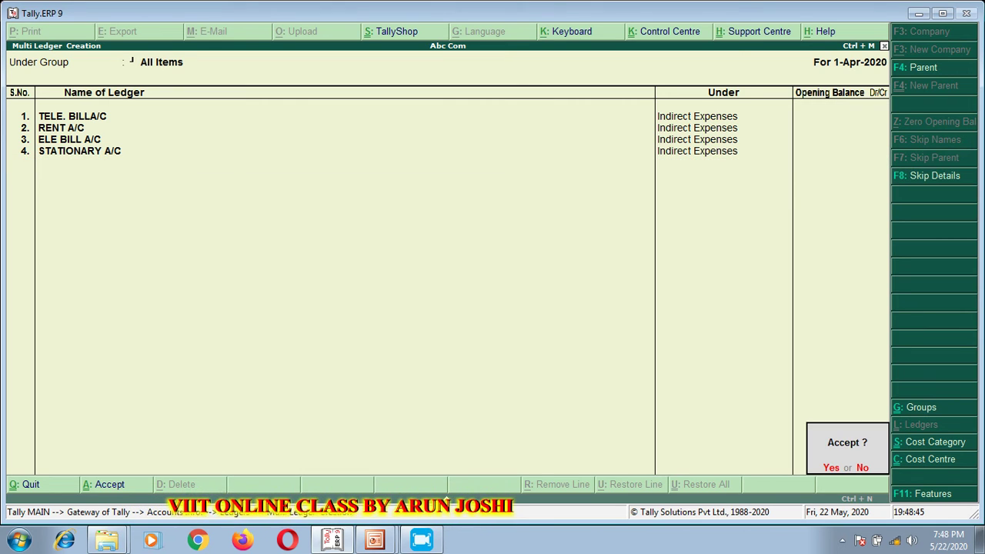
{"action": "key", "text": "Return"}
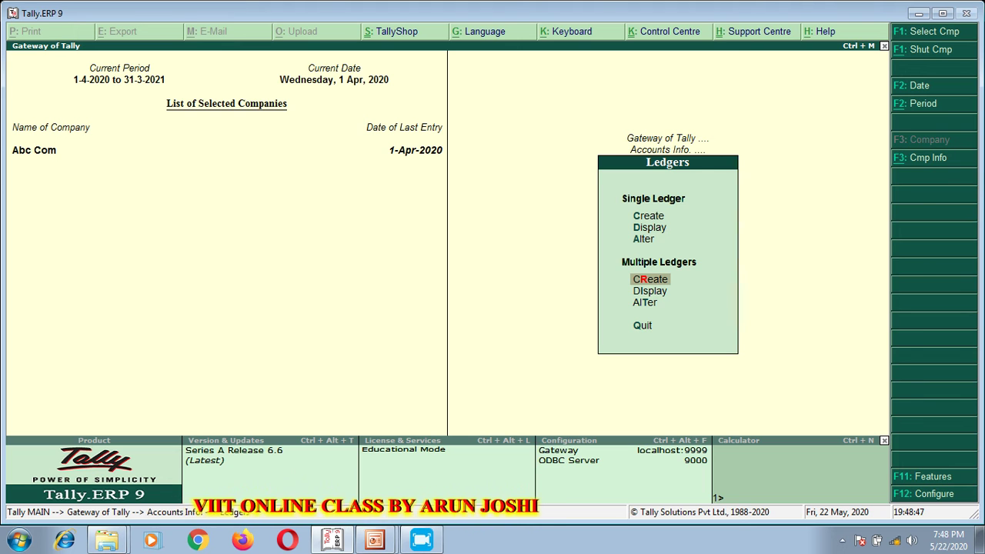
{"action": "key", "text": "Escape"}
{"action": "key", "text": "Escape"}
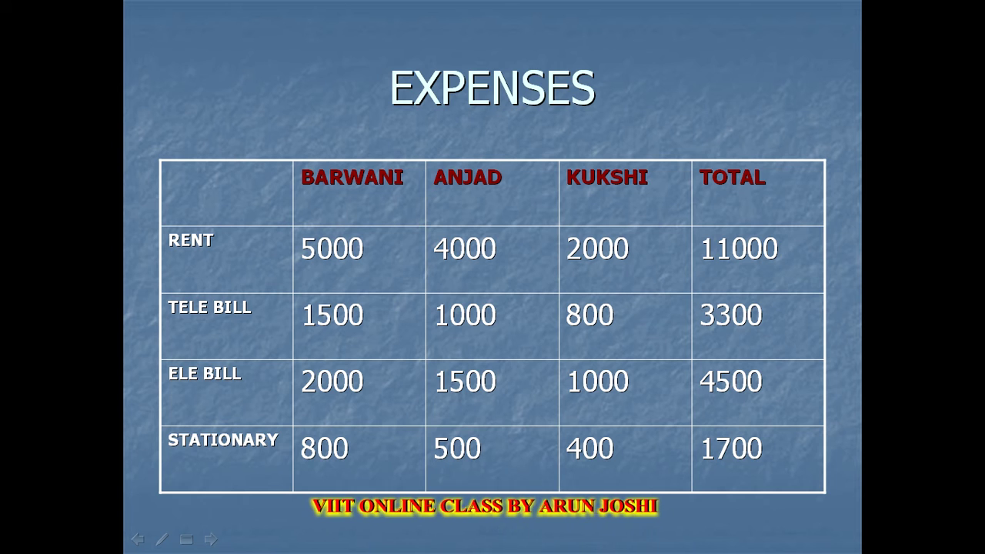
Step: Return from the Expenses slide to Tally and start a payment voucher with Cash as the account
{"action": "key", "text": "alt+Tab"}
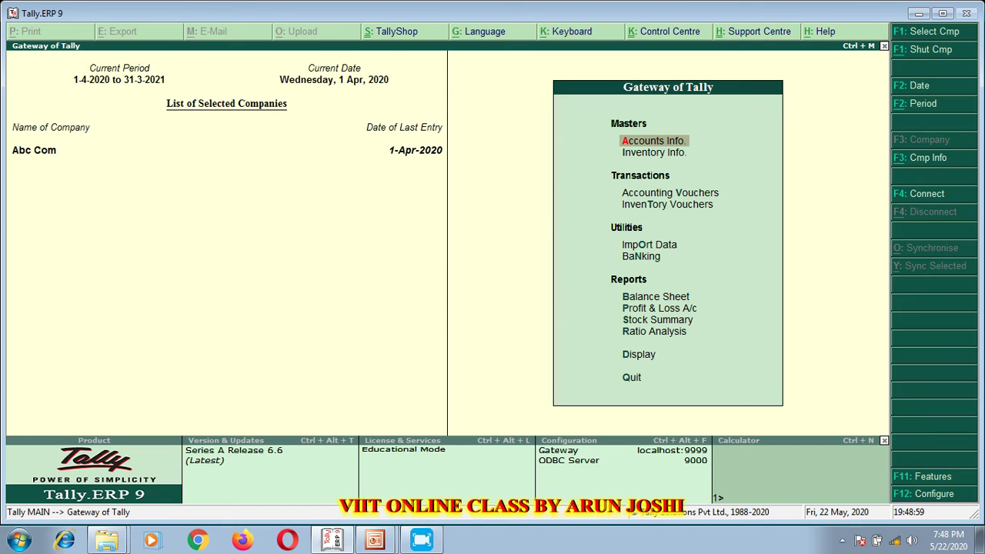
{"action": "key", "text": "Down"}
{"action": "key", "text": "Down"}
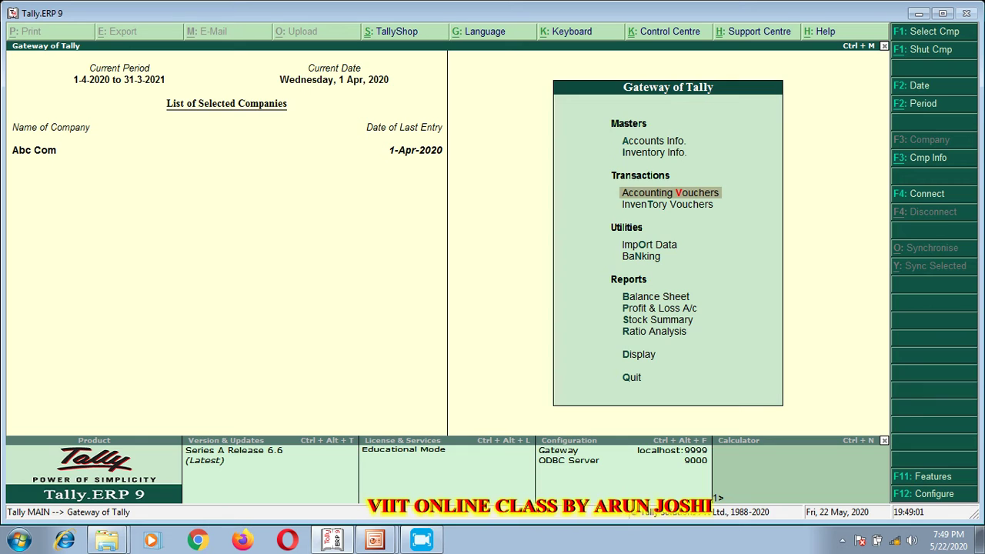
{"action": "key", "text": "Return"}
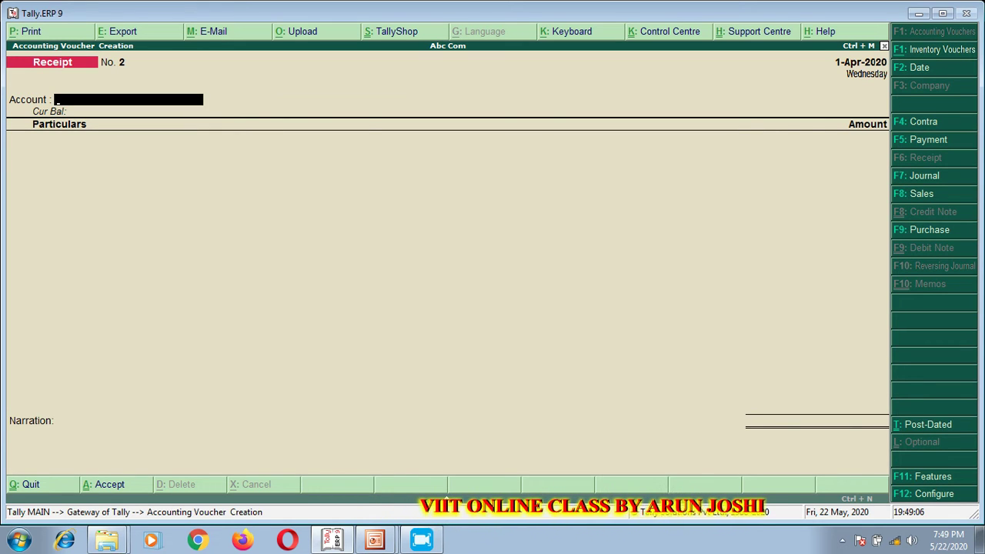
{"action": "key", "text": "F5"}
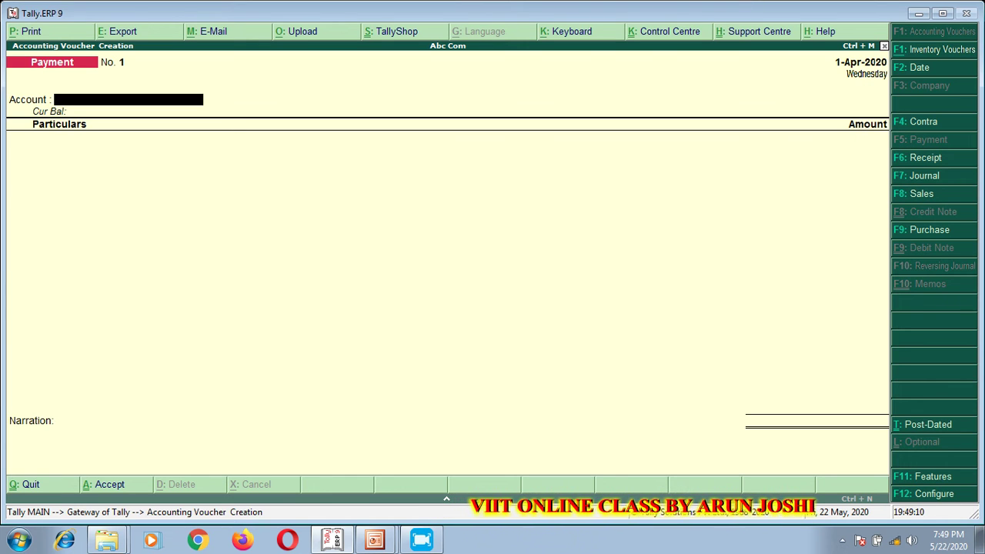
{"action": "key", "text": "Return"}
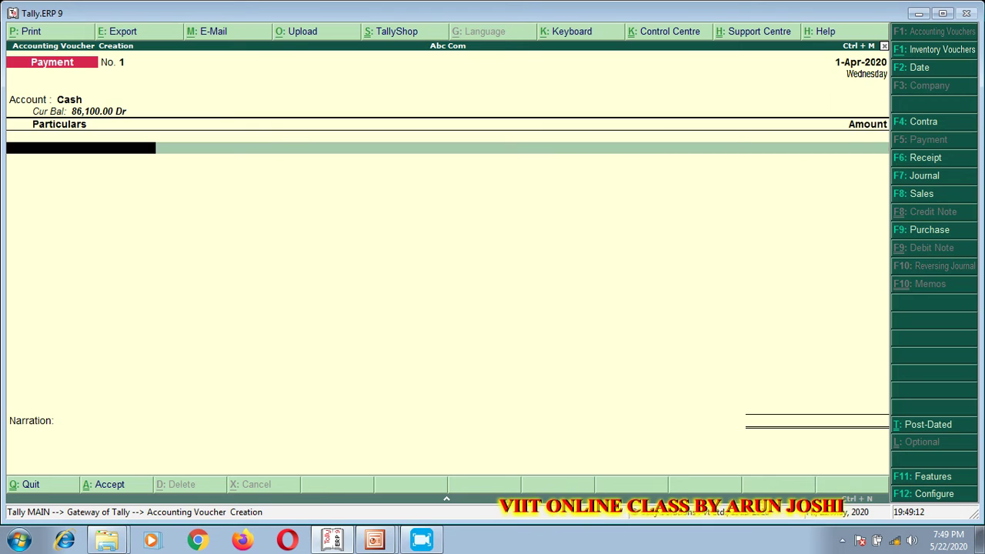
Step: Enter RENT A/C in the payment voucher with the total rent of 11000 from the Expenses slide
{"action": "key", "text": "alt+Tab"}
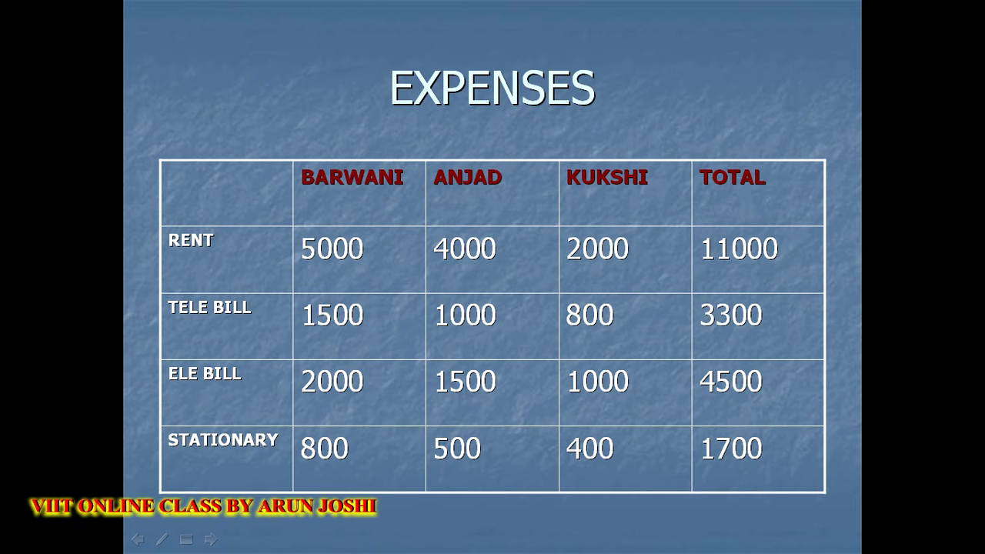
{"action": "key", "text": "alt+Tab"}
{"action": "type", "text": "RE"}
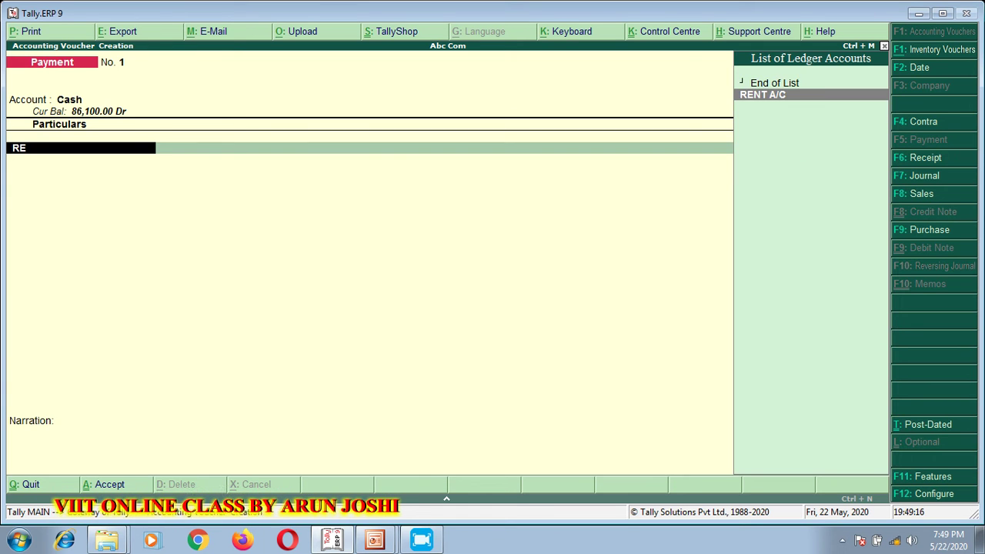
{"action": "key", "text": "Return"}
{"action": "key", "text": "alt+Tab"}
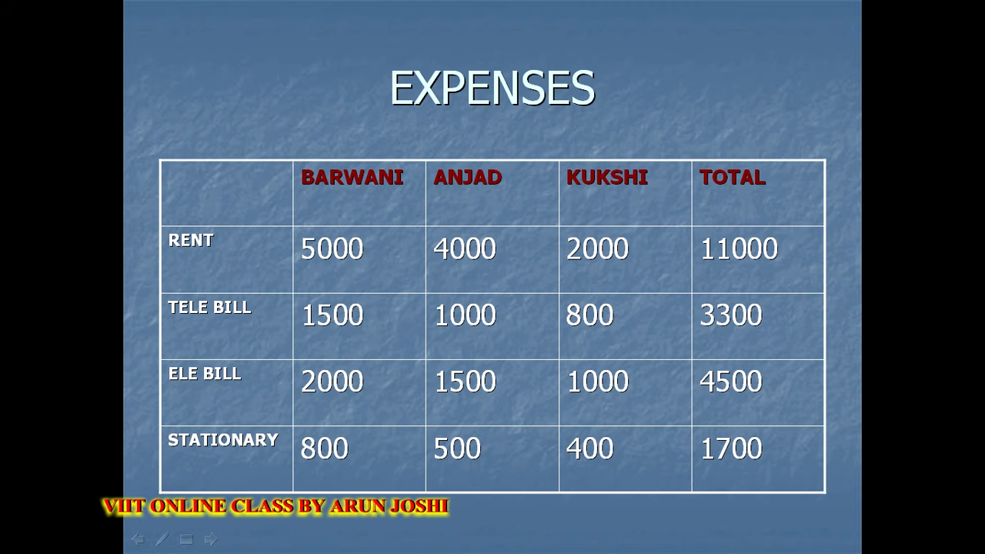
{"action": "key", "text": "alt+Tab"}
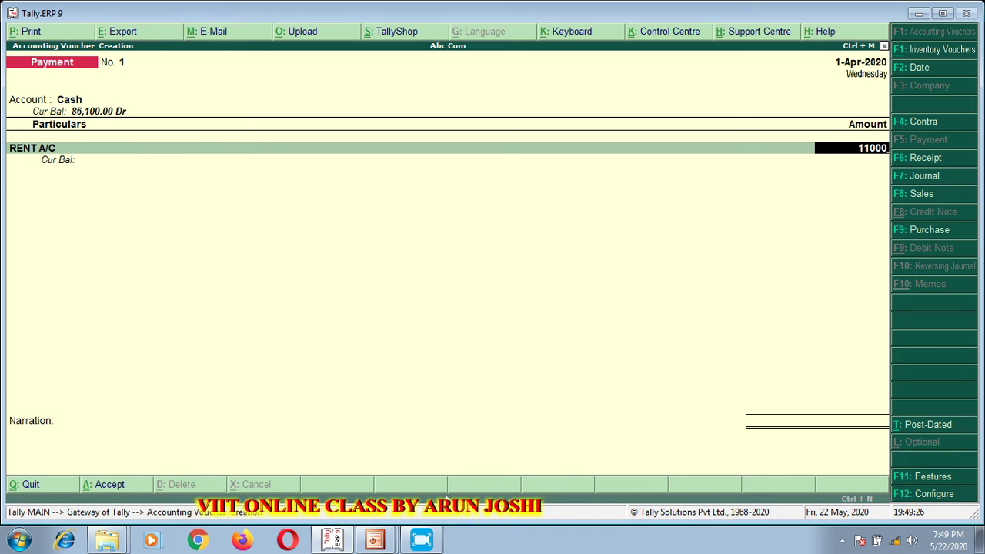
{"action": "key", "text": "Return"}
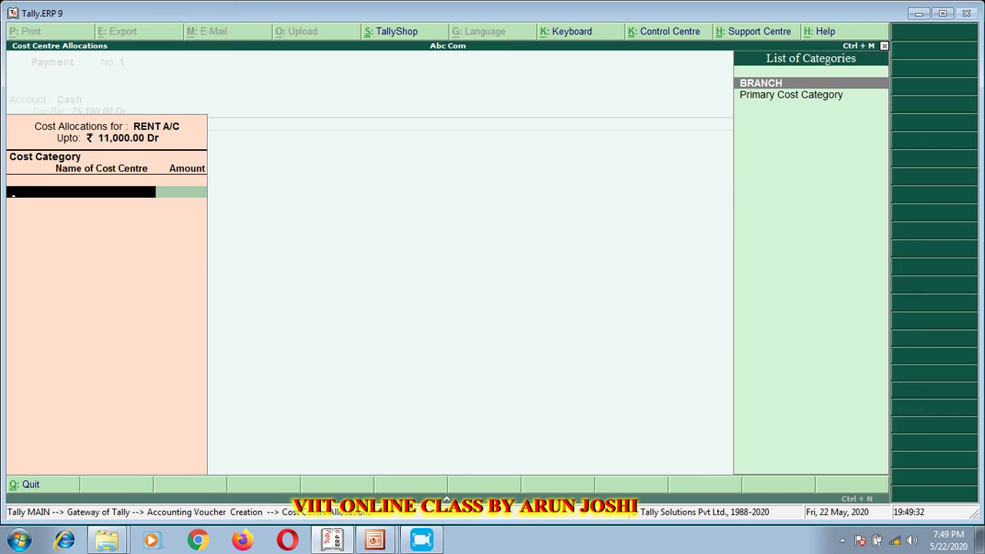
Step: Choose the BRANCH cost category for the rent and allocate 5000 to the BARWANI cost centre
{"action": "key", "text": "Return"}
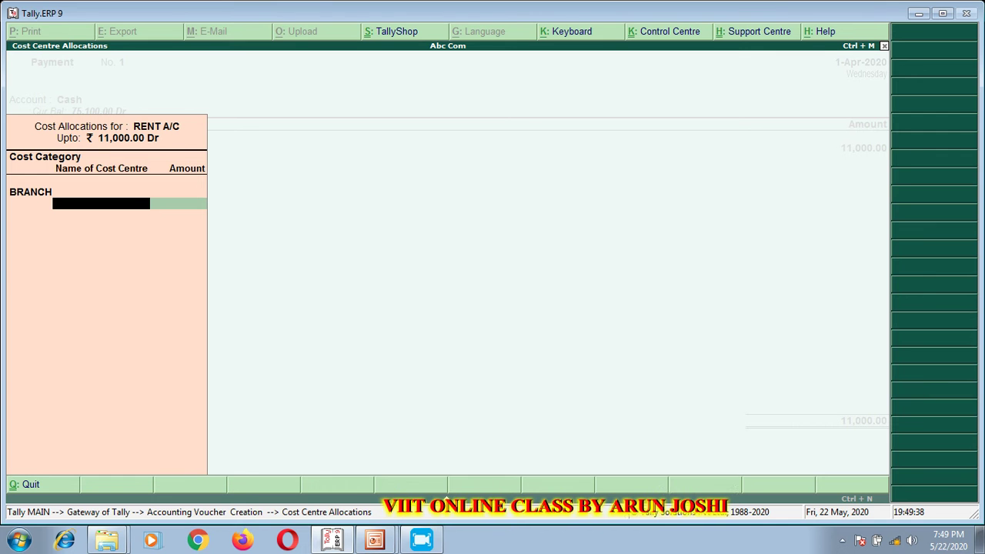
{"action": "type", "text": "BA"}
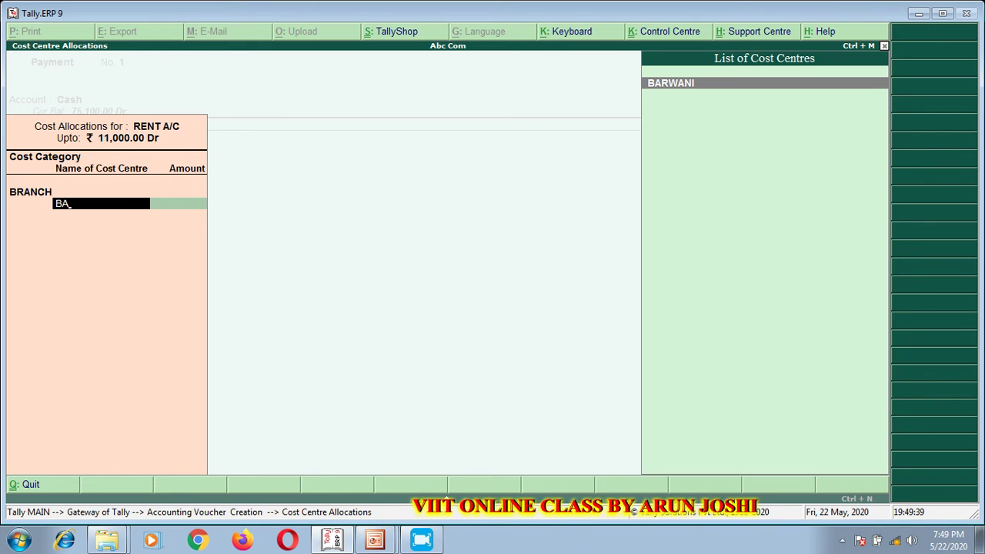
{"action": "key", "text": "Return"}
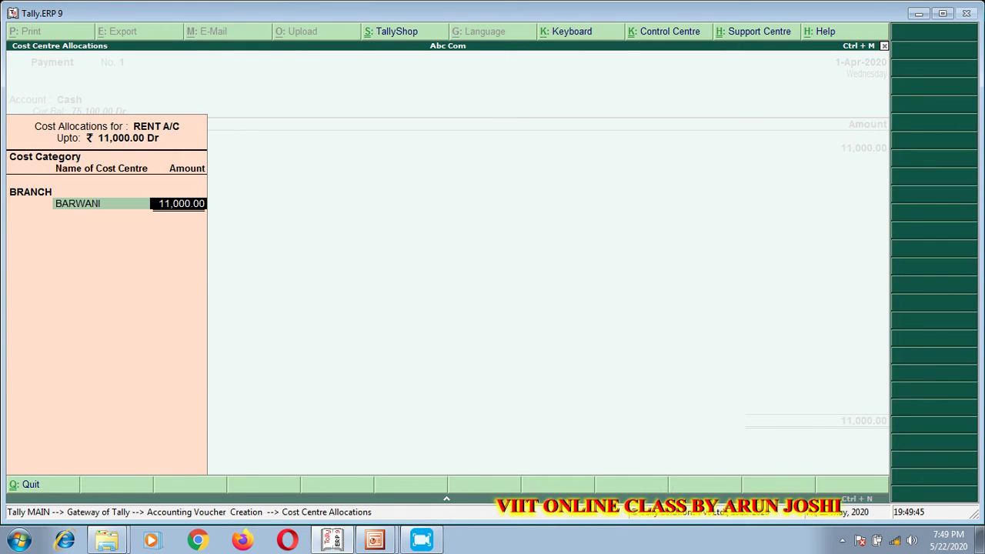
{"action": "type", "text": "5000"}
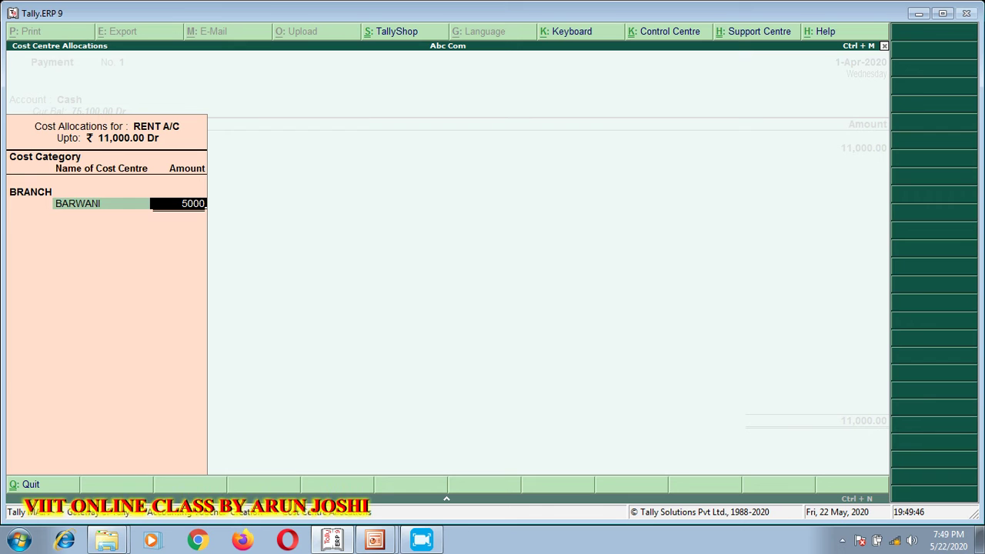
{"action": "key", "text": "Return"}
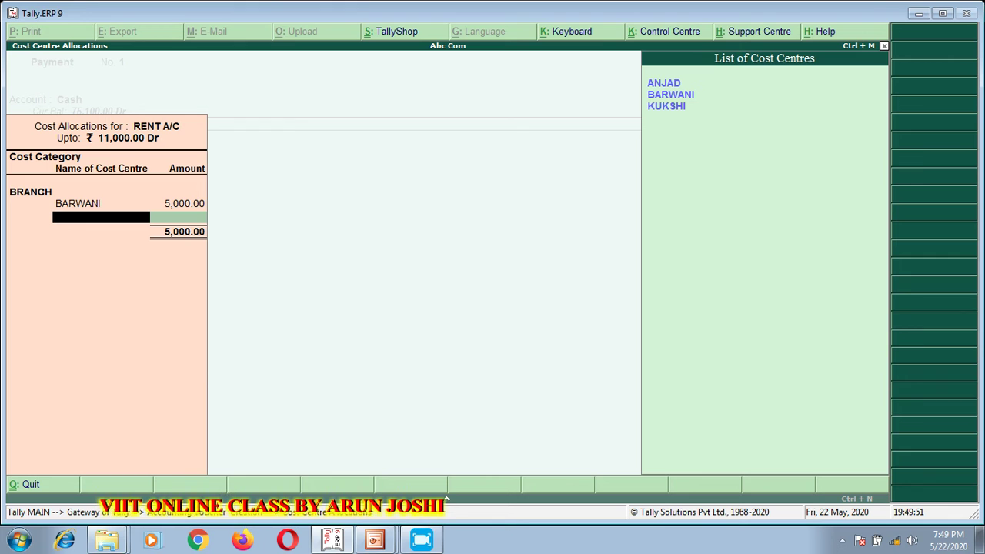
Step: Allocate 4000 of the rent to ANJAD and 2,000.00 to KUKSHI, and complete the cost allocation
{"action": "key", "text": "Return"}
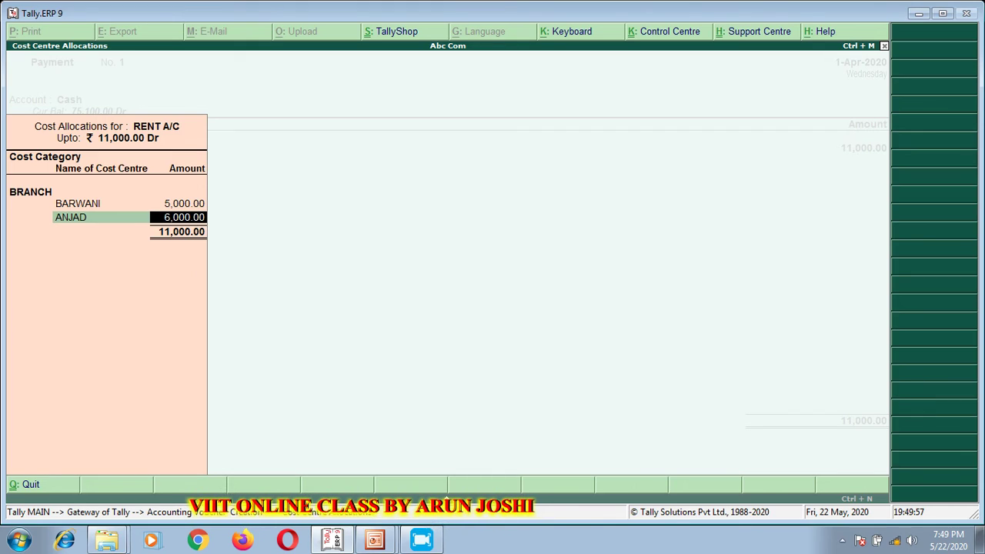
{"action": "type", "text": "4000"}
{"action": "key", "text": "Return"}
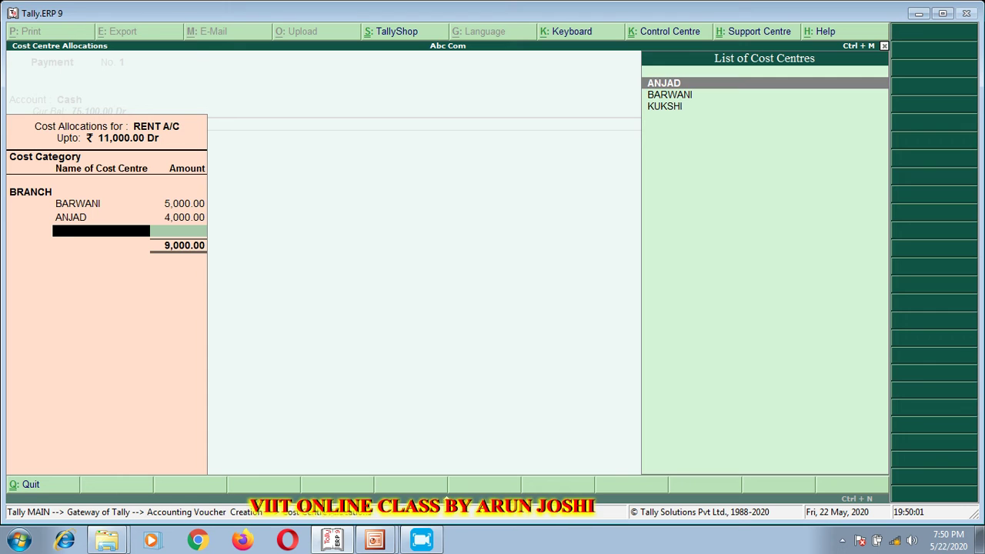
{"action": "key", "text": "Down"}
{"action": "key", "text": "Down"}
{"action": "key", "text": "Return"}
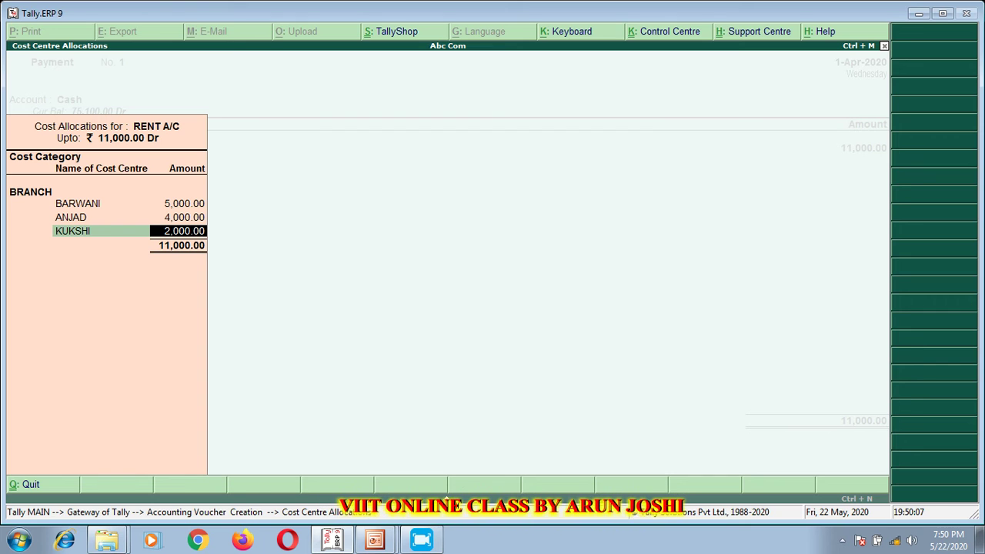
{"action": "key", "text": "Return"}
{"action": "key", "text": "Return"}
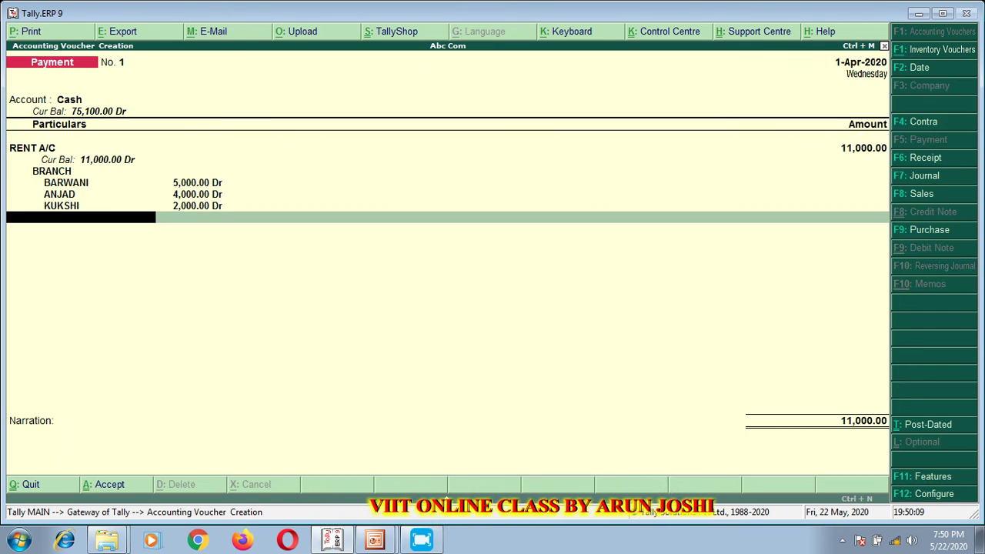
Step: Save the rent payment voucher without a narration
{"action": "key", "text": "Return"}
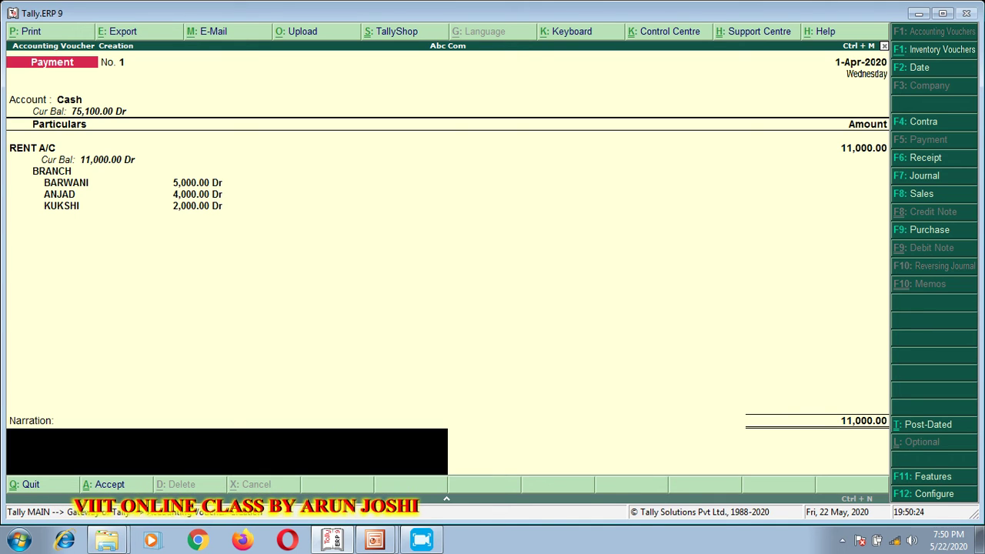
{"action": "key", "text": "Return"}
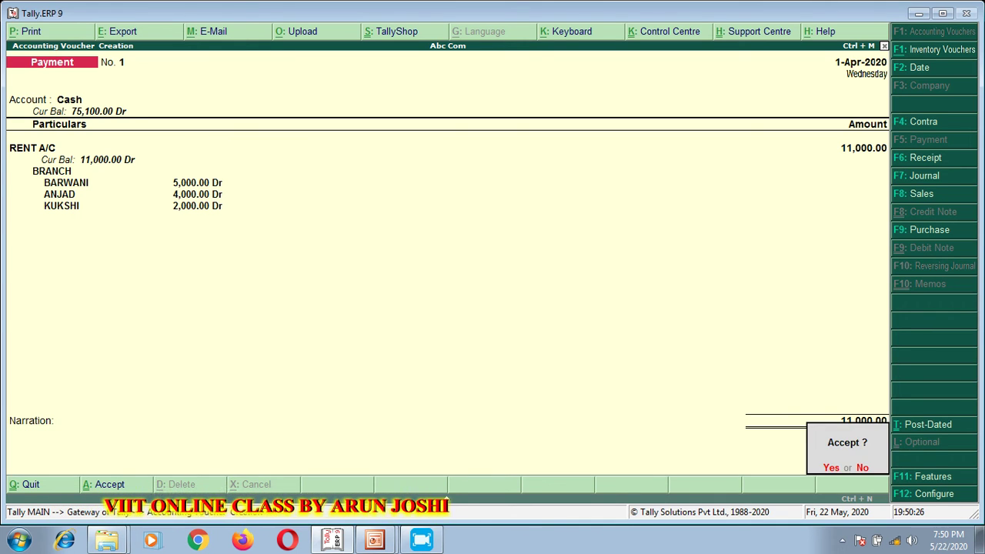
{"action": "key", "text": "Return"}
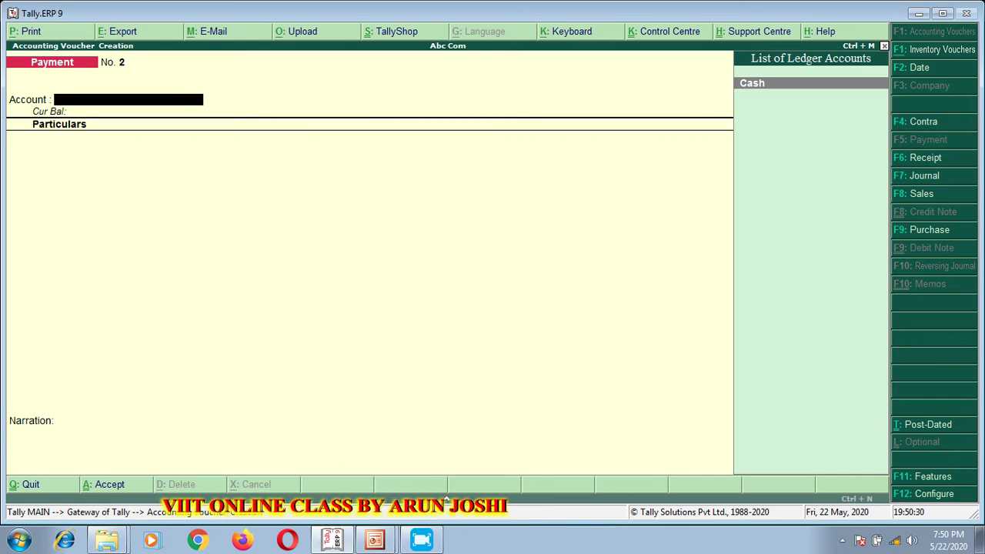
Step: Start the next payment voucher from Cash and enter TELE. BILLA/C with an amount of 3,300
{"action": "key", "text": "Return"}
{"action": "type", "text": "TE"}
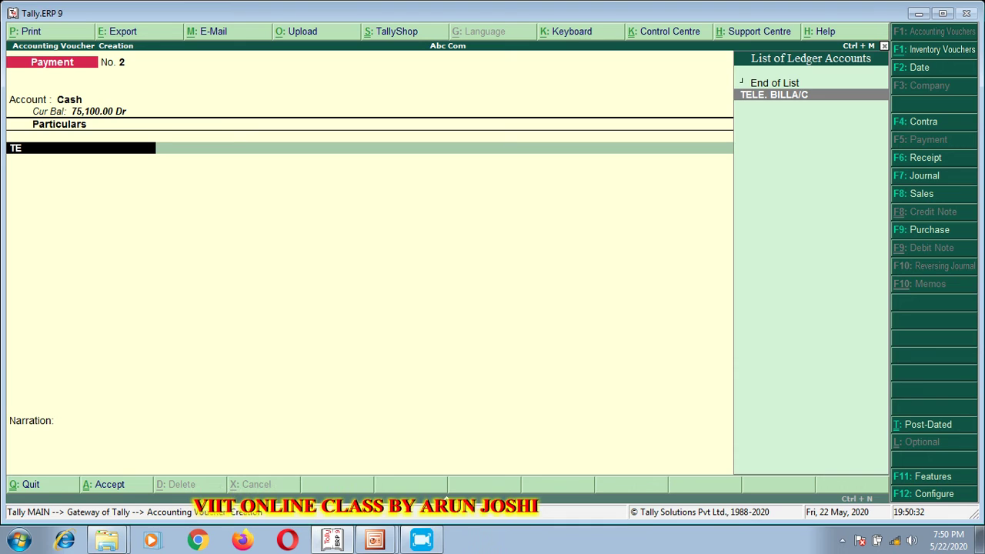
{"action": "key", "text": "Return"}
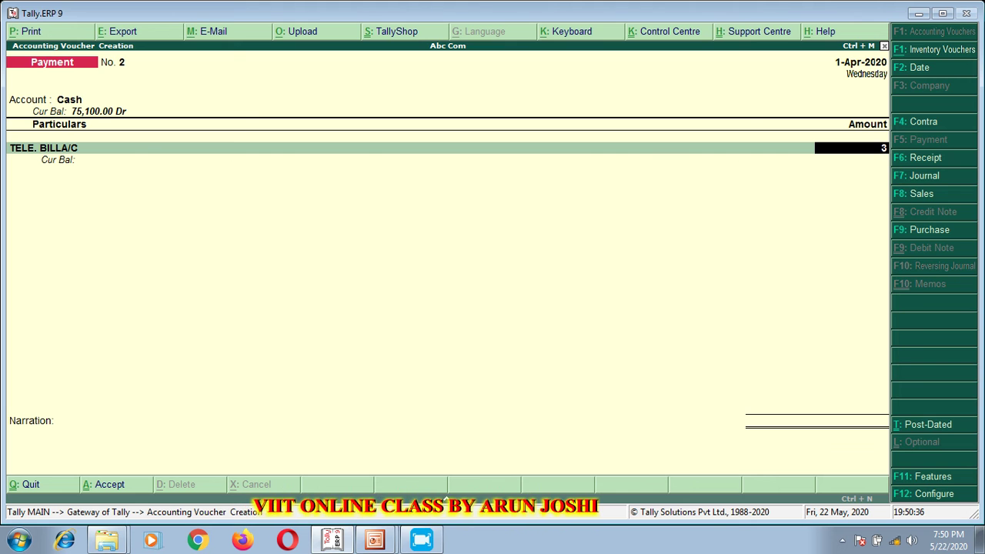
{"action": "key", "text": "Return"}
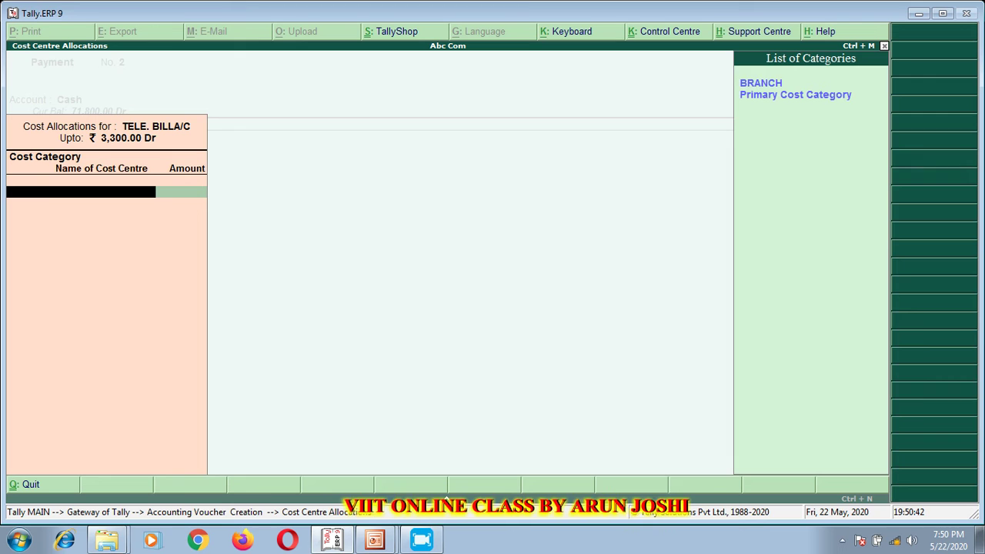
Step: Choose the BRANCH cost category for the telephone bill and allocate 1500 to the BARWANI cost centre
{"action": "key", "text": "Down"}
{"action": "key", "text": "Return"}
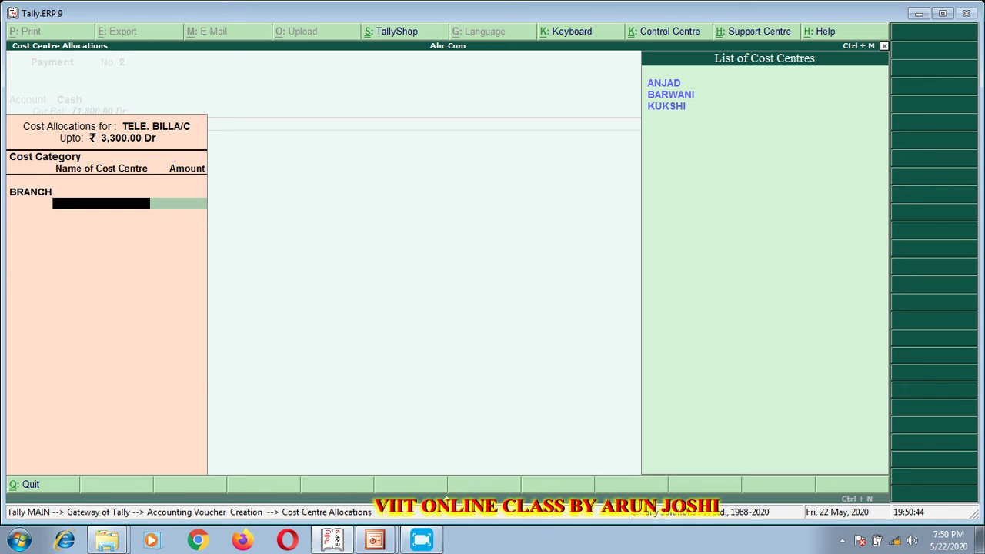
{"action": "key", "text": "Down"}
{"action": "key", "text": "Return"}
{"action": "type", "text": "1"}
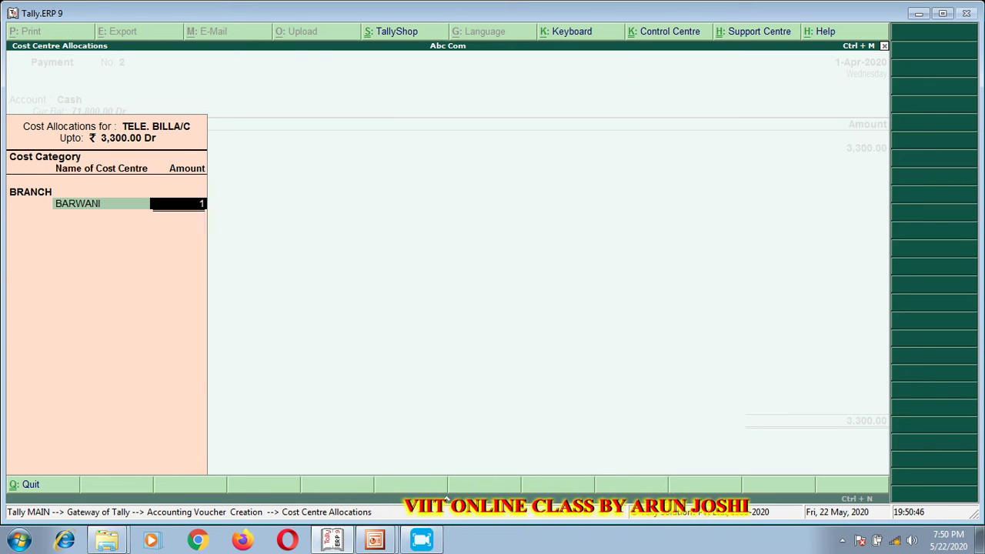
{"action": "type", "text": "500"}
{"action": "key", "text": "Return"}
Step: Allocate 1000 of the telephone bill to ANJAD and 800 to KUKSHI as on the Expenses slide, and complete the cost allocation
{"action": "key", "text": "alt+Tab"}
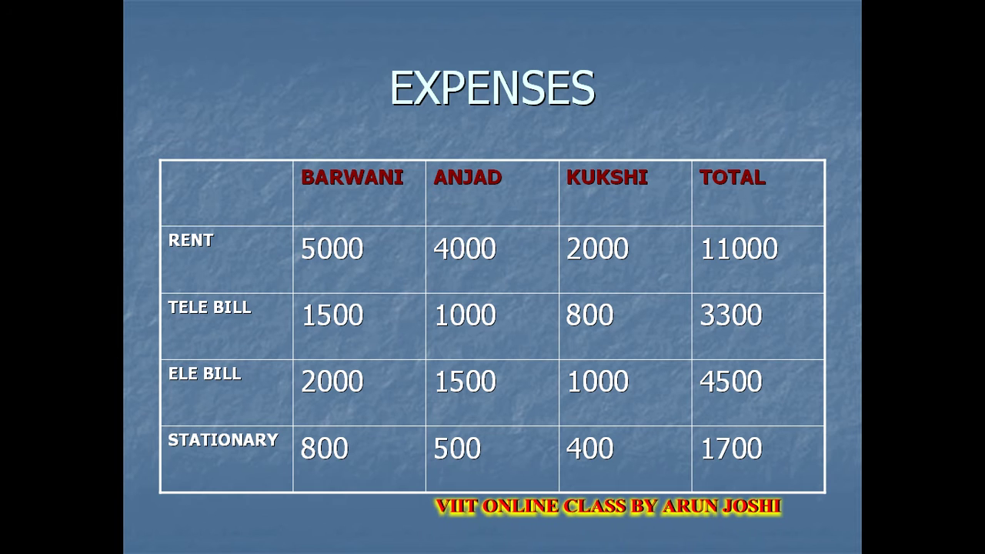
{"action": "key", "text": "alt+Tab"}
{"action": "type", "text": "ANJA"}
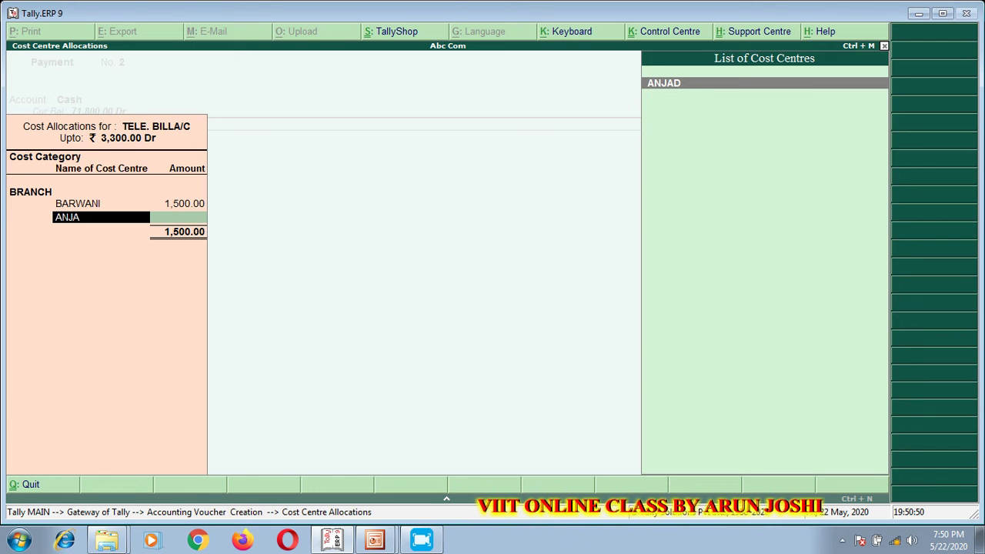
{"action": "key", "text": "Return"}
{"action": "type", "text": "1000"}
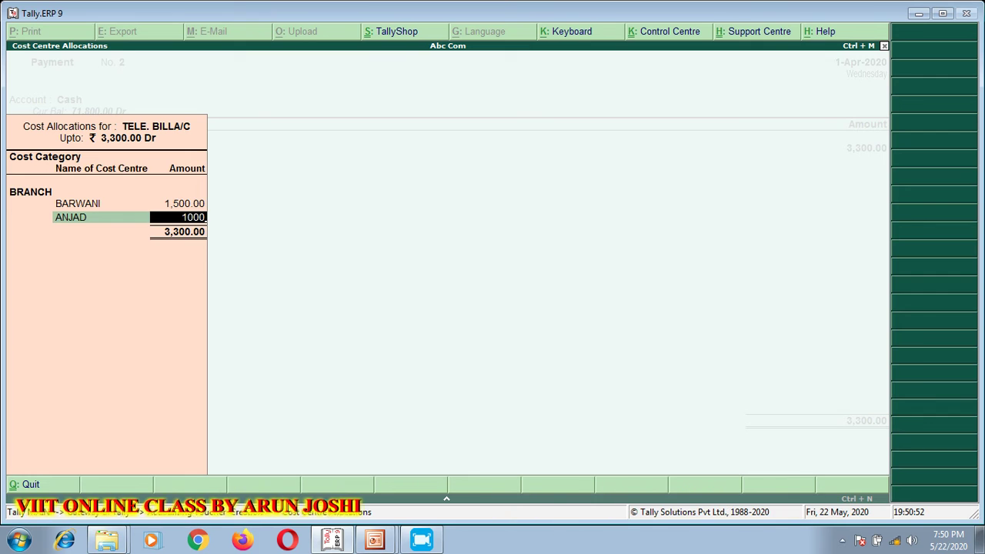
{"action": "key", "text": "Return"}
{"action": "type", "text": "KU"}
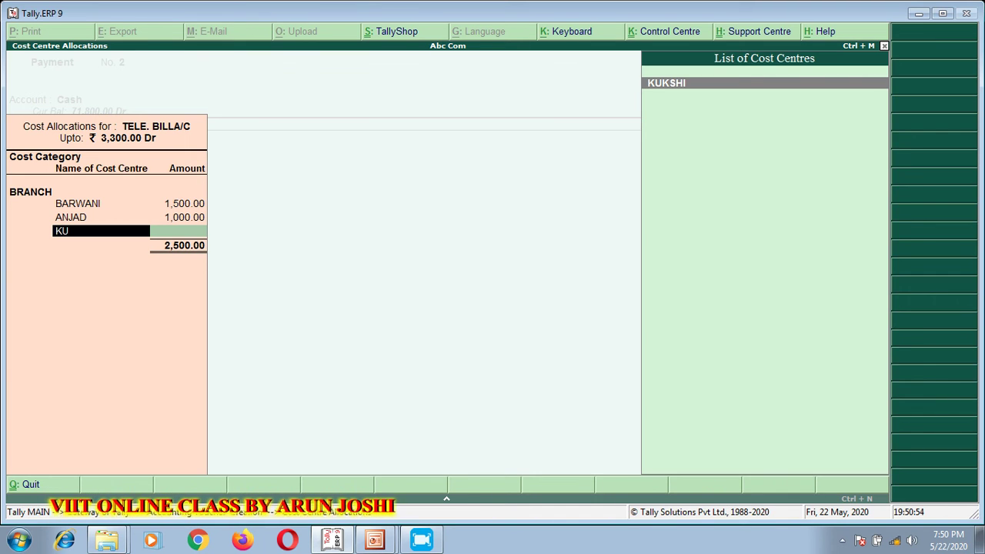
{"action": "key", "text": "Return"}
{"action": "key", "text": "Return"}
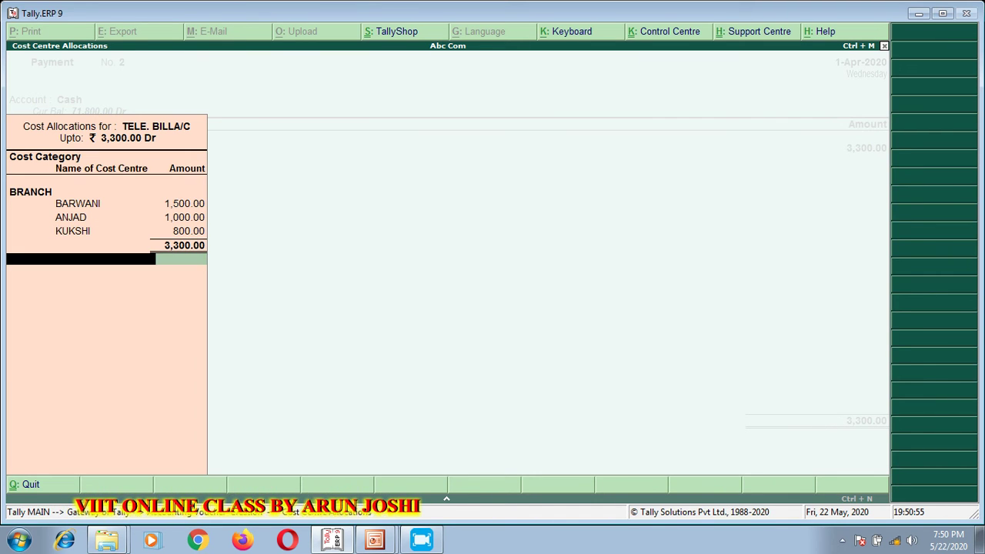
{"action": "key", "text": "Return"}
Step: Save the telephone bill payment voucher without a narration
{"action": "key", "text": "Return"}
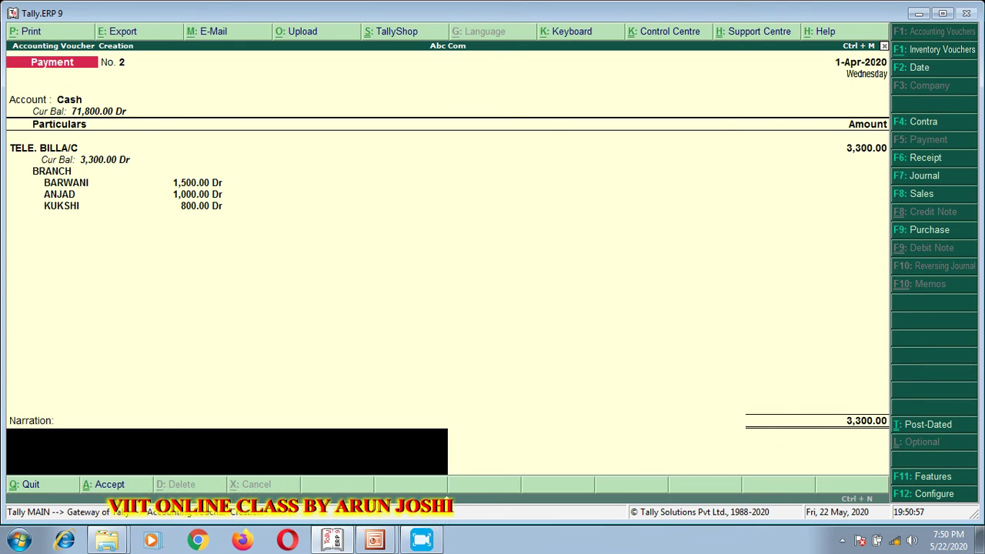
{"action": "key", "text": "Return"}
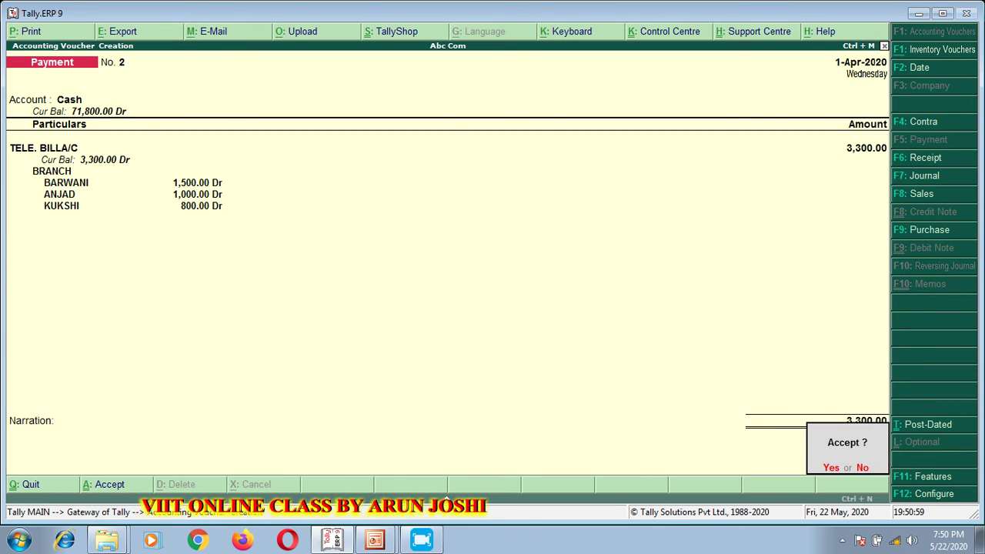
{"action": "key", "text": "Return"}
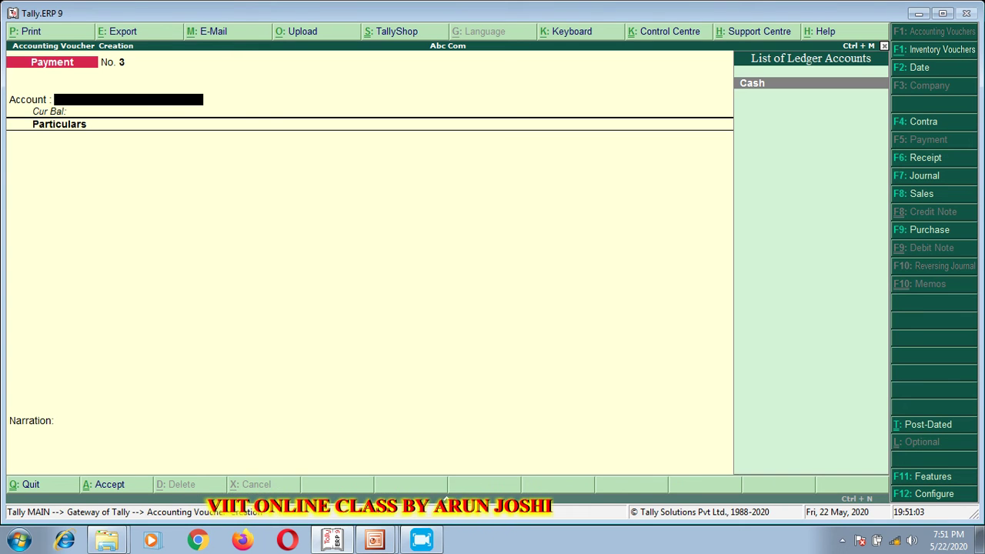
Step: Start a new payment voucher from Cash and enter ELE BILL A/C with an amount of 4500
{"action": "key", "text": "Return"}
{"action": "type", "text": "E"}
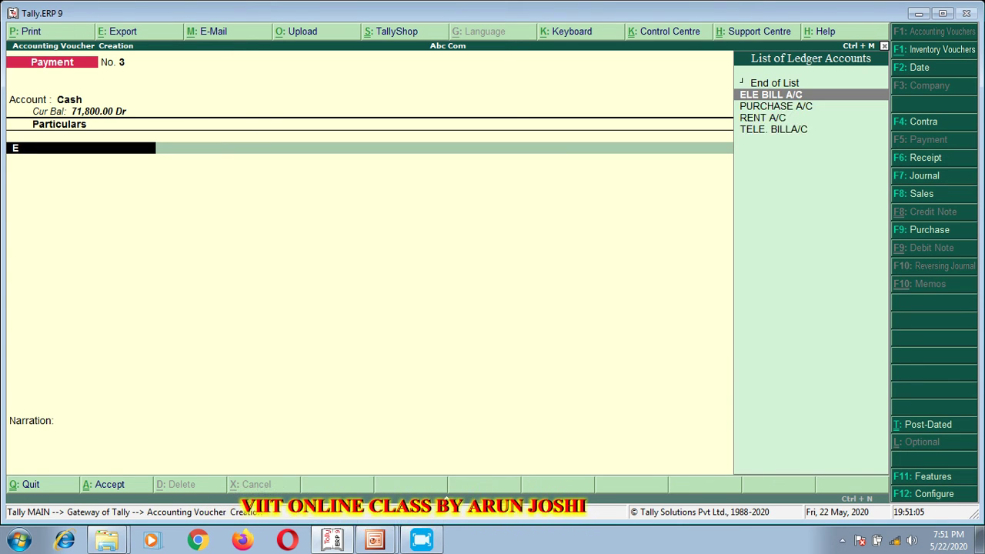
{"action": "type", "text": "LE"}
{"action": "key", "text": "Return"}
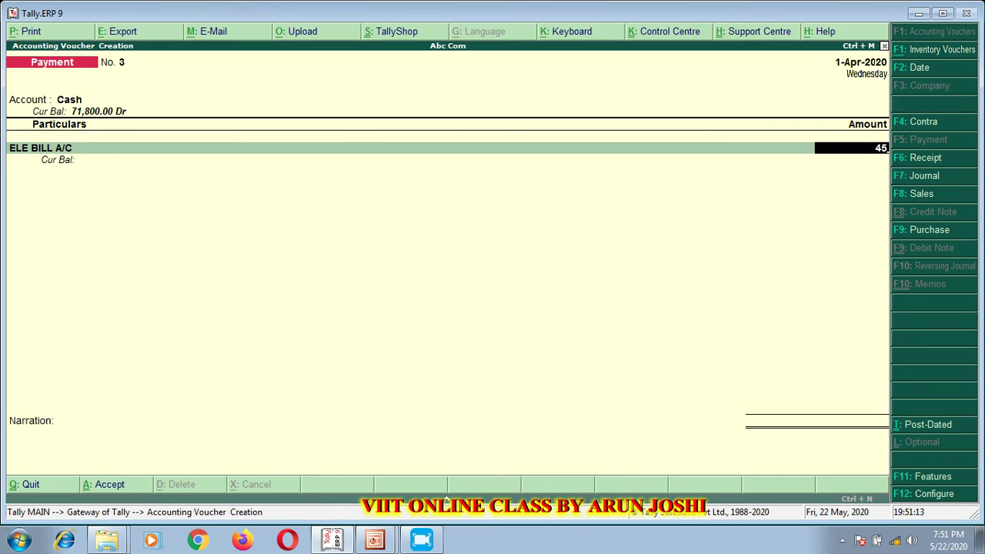
{"action": "type", "text": "4500"}
{"action": "key", "text": "Return"}
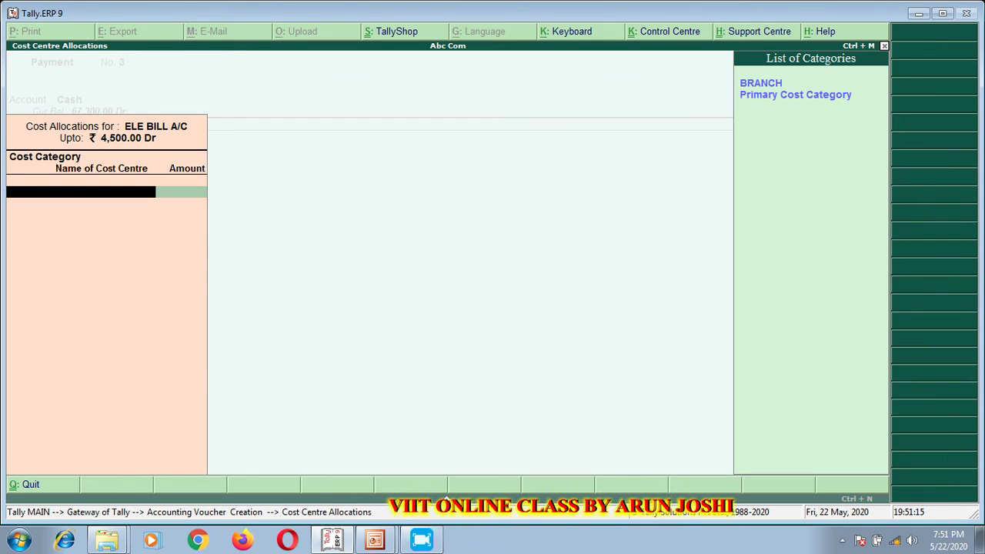
Step: Choose the BRANCH cost category for the electricity bill and allocate 2000 to the BARWANI cost centre
{"action": "key", "text": "Return"}
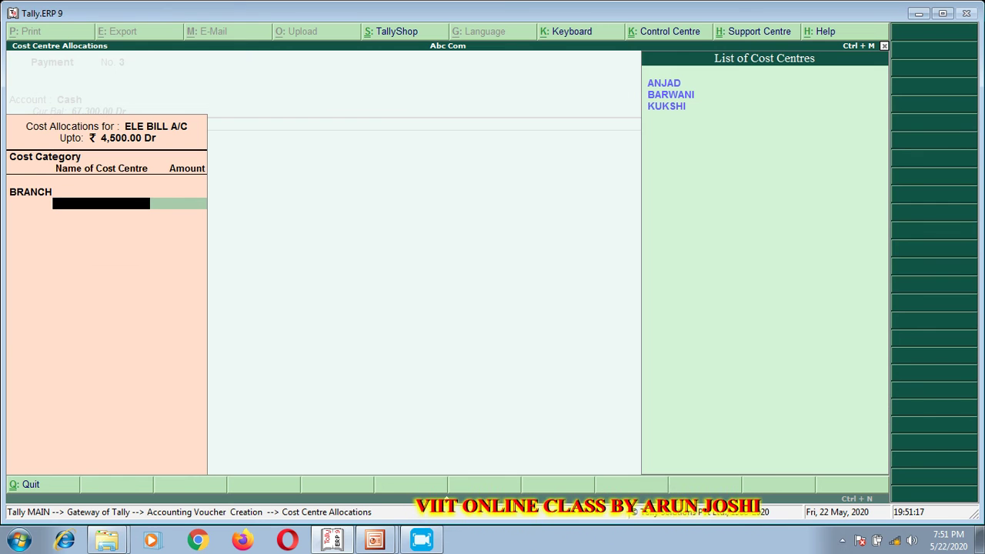
{"action": "key", "text": "Down"}
{"action": "key", "text": "Return"}
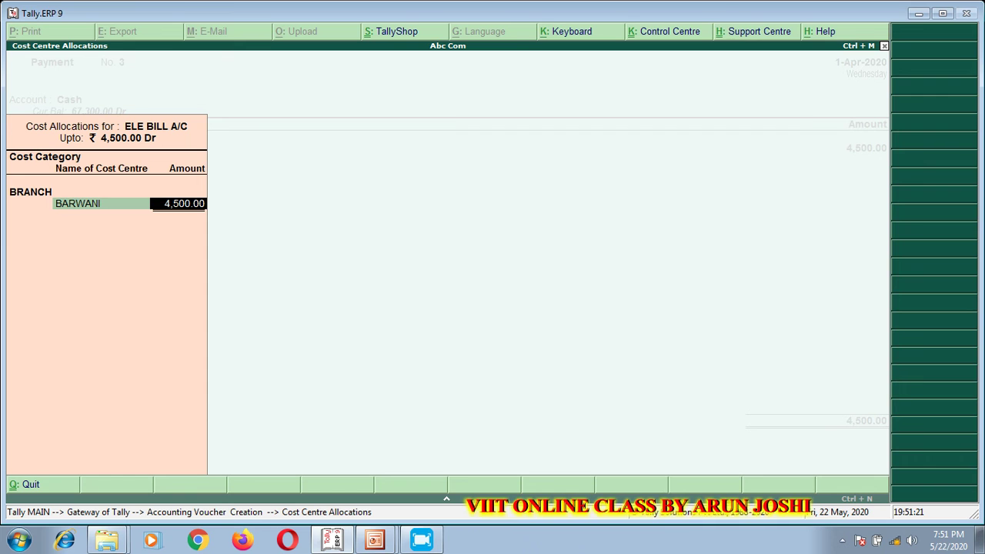
{"action": "type", "text": "2000"}
{"action": "key", "text": "Return"}
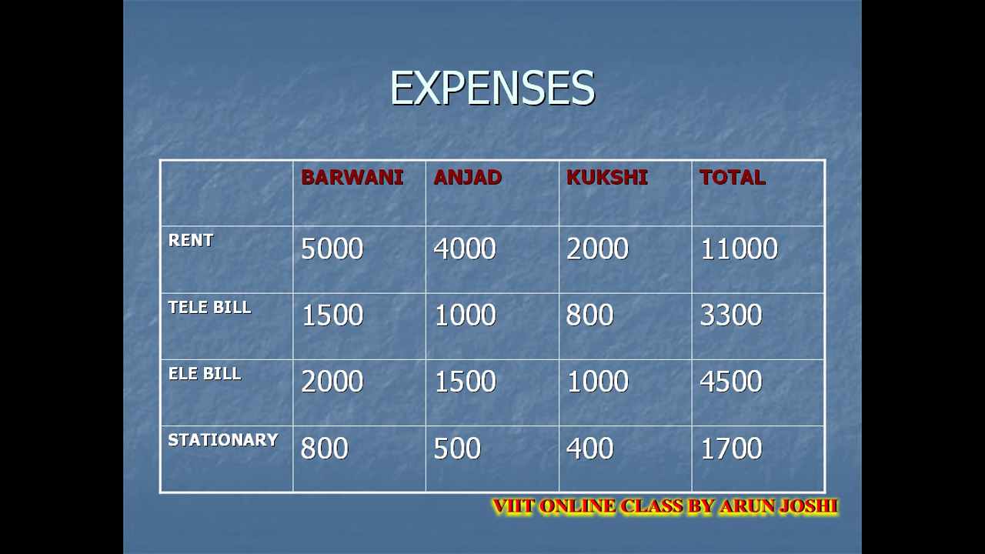
Step: Allocate 1500 of the electricity bill to ANJAD and 1,000 to KUKSHI, and complete the cost allocation
{"action": "key", "text": "alt+Tab"}
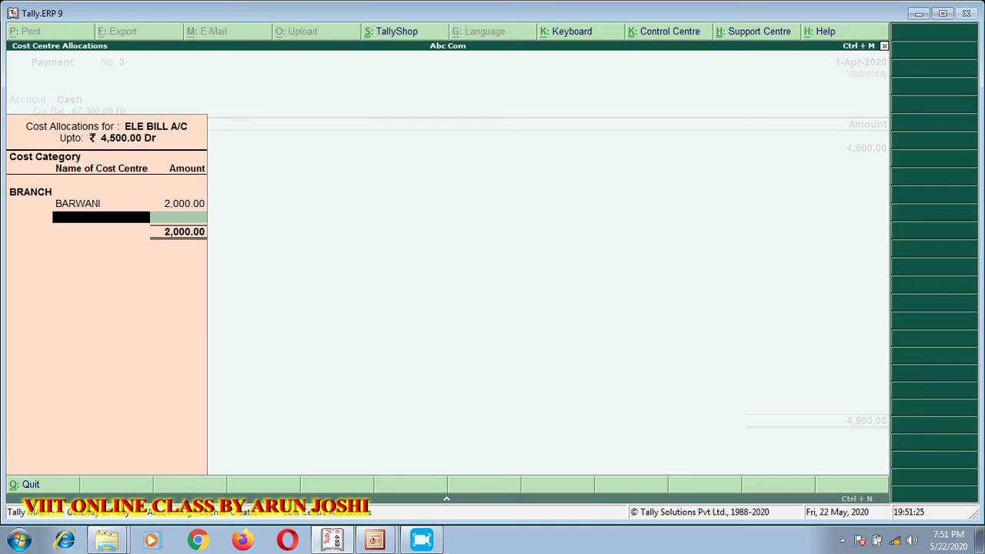
{"action": "type", "text": "ANJ"}
{"action": "key", "text": "Return"}
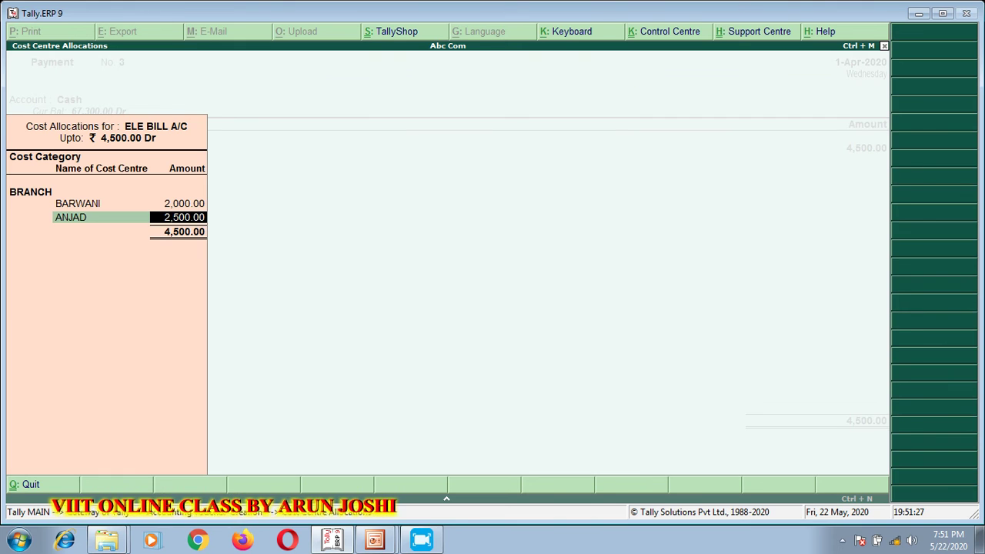
{"action": "type", "text": "1500"}
{"action": "key", "text": "Return"}
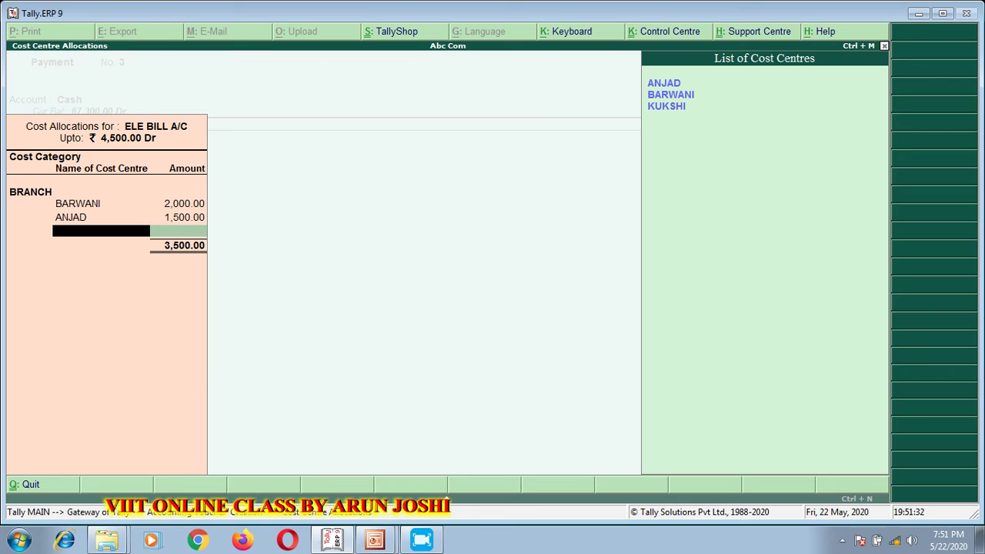
{"action": "key", "text": "Down"}
{"action": "key", "text": "Down"}
{"action": "key", "text": "Return"}
{"action": "key", "text": "Return"}
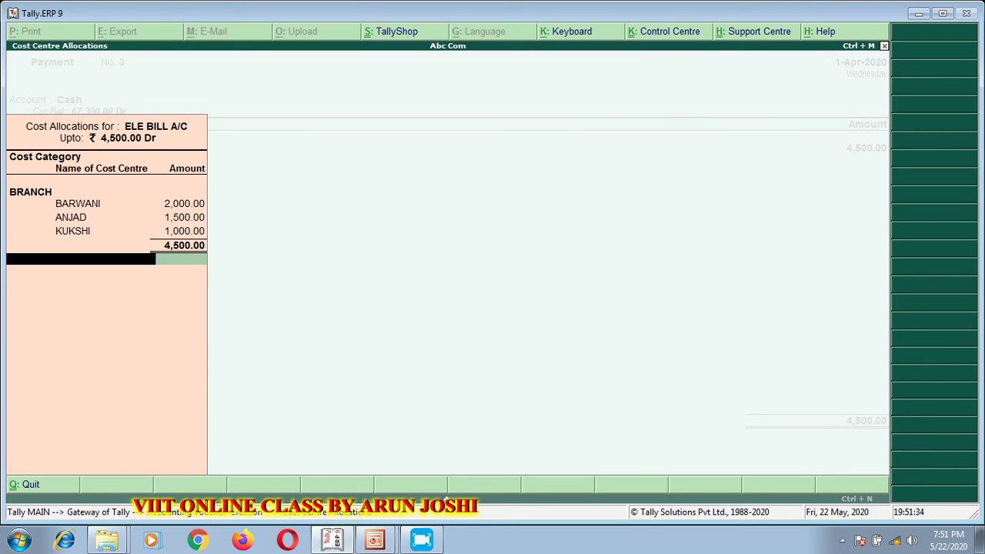
{"action": "key", "text": "Return"}
Step: Save the electricity bill payment voucher without a narration
{"action": "key", "text": "Return"}
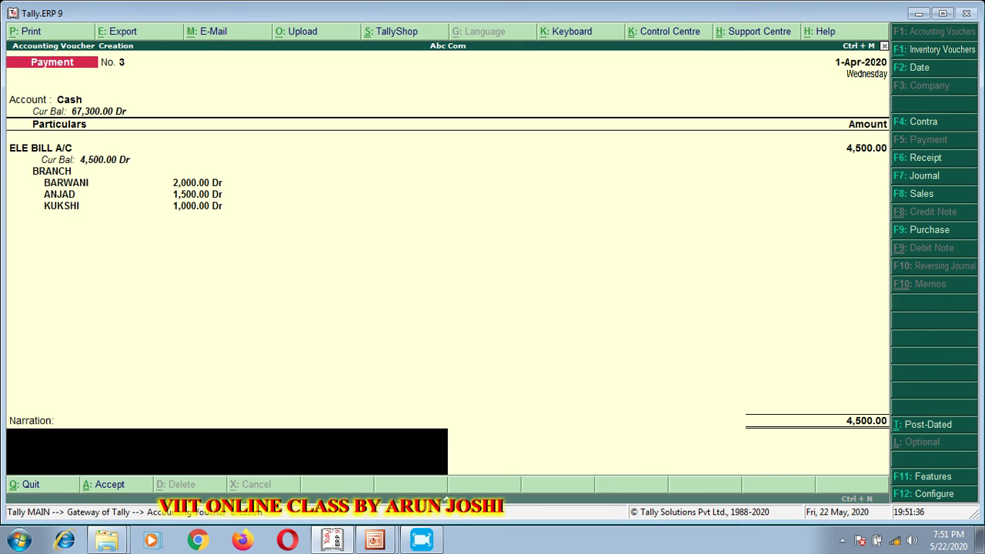
{"action": "key", "text": "Return"}
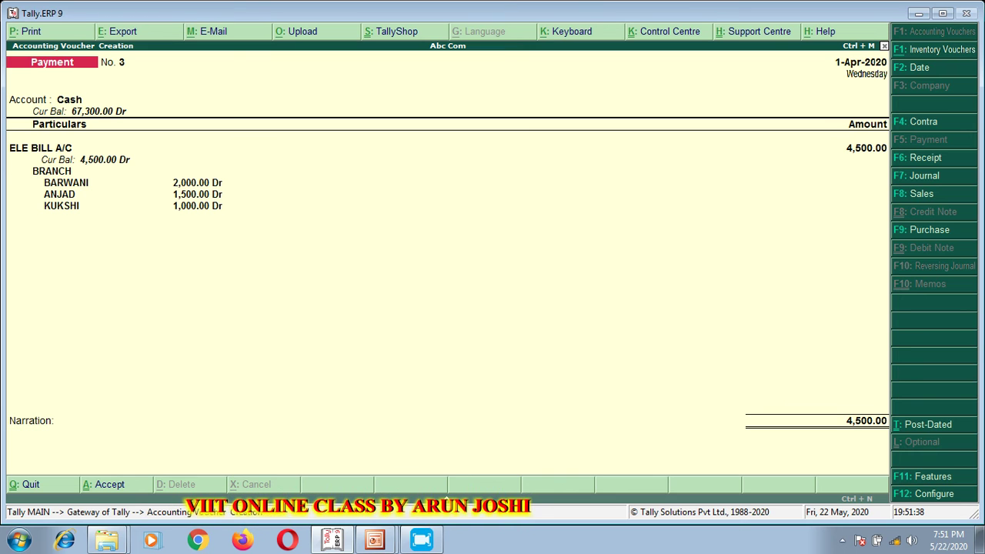
{"action": "key", "text": "Return"}
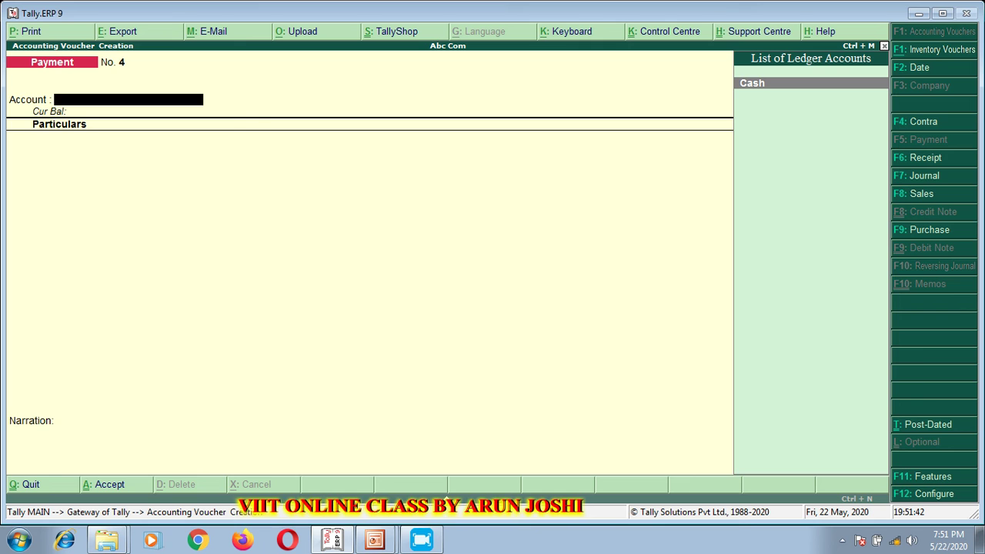
Step: Start another payment voucher from Cash and enter STATIONARY A/C with an amount of 1,700
{"action": "key", "text": "Return"}
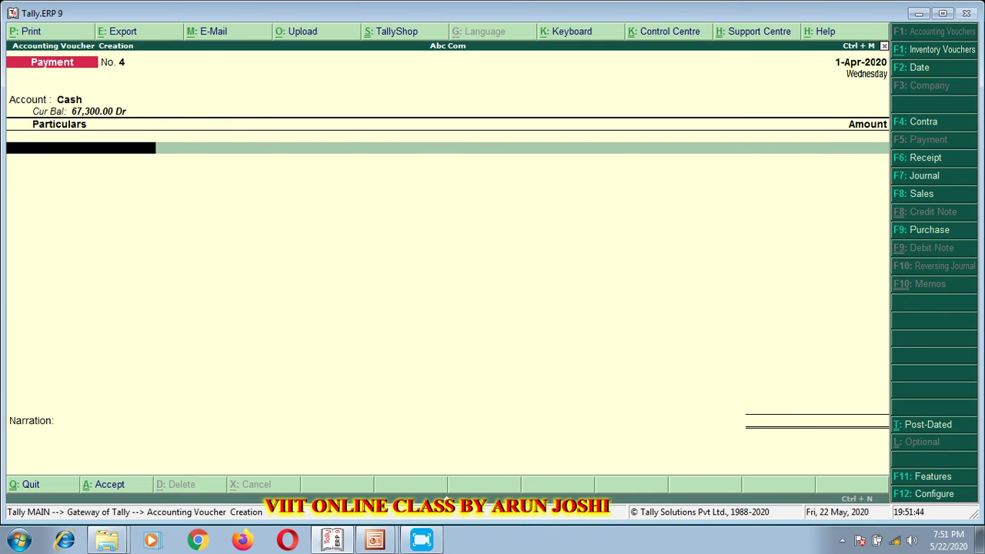
{"action": "type", "text": "ST"}
{"action": "key", "text": "Return"}
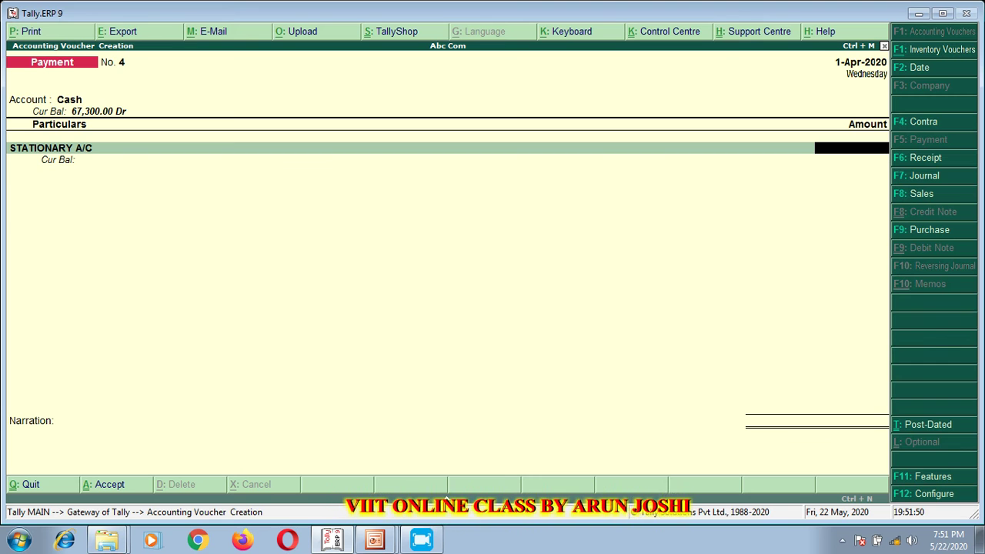
{"action": "key", "text": "Return"}
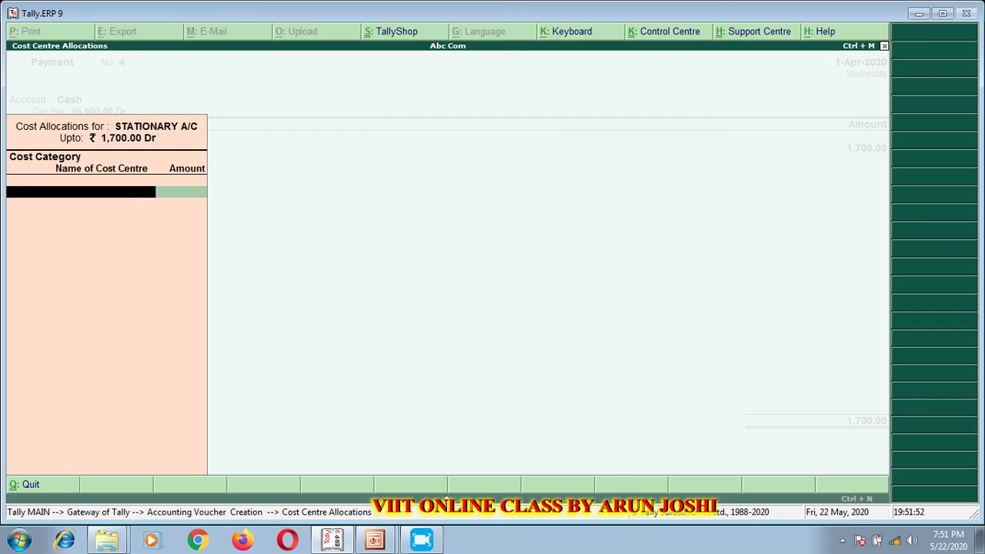
Step: Choose the BRANCH cost category for the stationery and allocate 800 to BARWANI as given on the Expenses slide
{"action": "key", "text": "Return"}
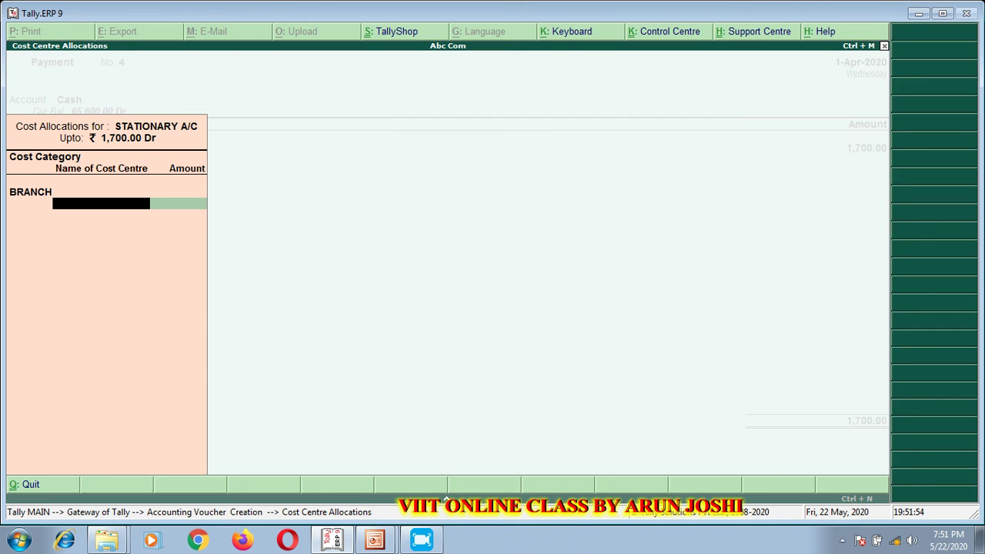
{"action": "key", "text": "Down"}
{"action": "key", "text": "Down"}
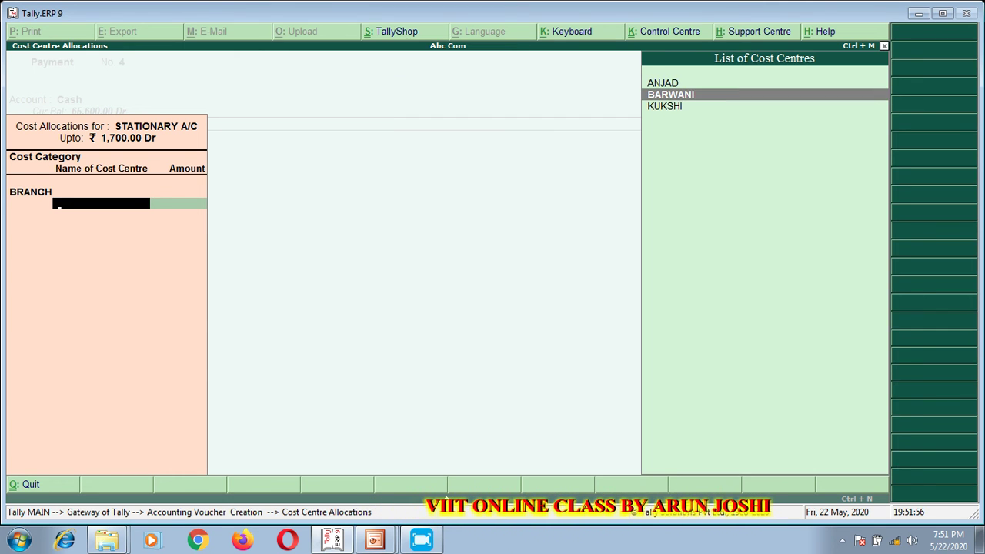
{"action": "key", "text": "Return"}
{"action": "key", "text": "alt+Tab"}
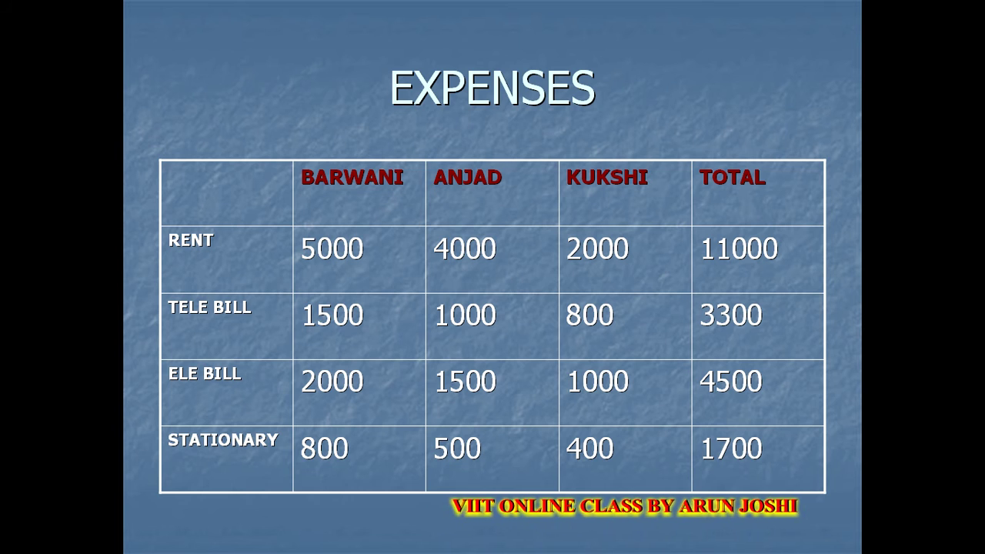
{"action": "key", "text": "alt+Tab"}
{"action": "type", "text": "800"}
{"action": "key", "text": "Return"}
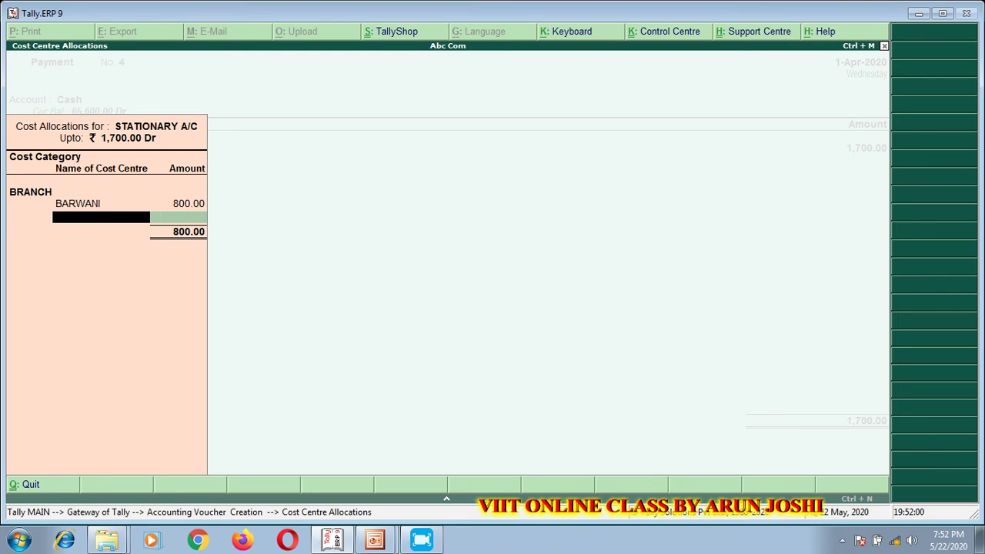
Step: Allocate 500 of the stationery expense to ANJAD and 400 to KUKSHI, and complete the cost allocation
{"action": "key", "text": "alt+Tab"}
{"action": "key", "text": "alt+Tab"}
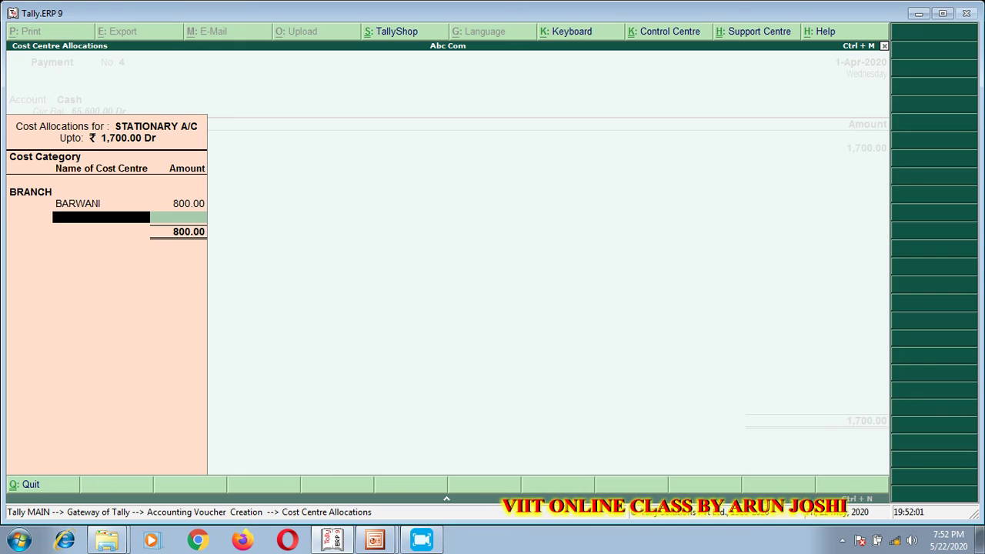
{"action": "type", "text": "AN"}
{"action": "key", "text": "Return"}
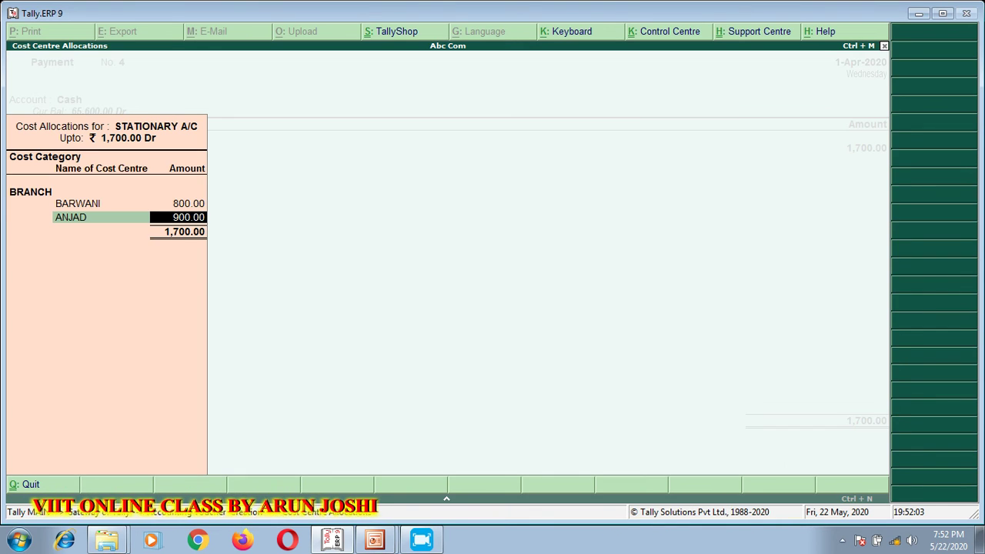
{"action": "type", "text": "500"}
{"action": "key", "text": "Return"}
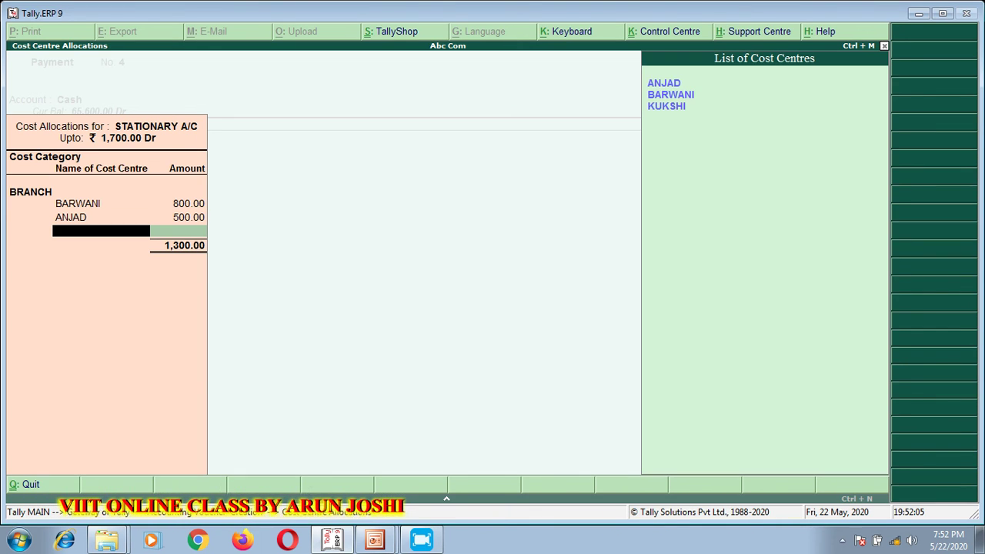
{"action": "key", "text": "Down"}
{"action": "key", "text": "Down"}
{"action": "key", "text": "Return"}
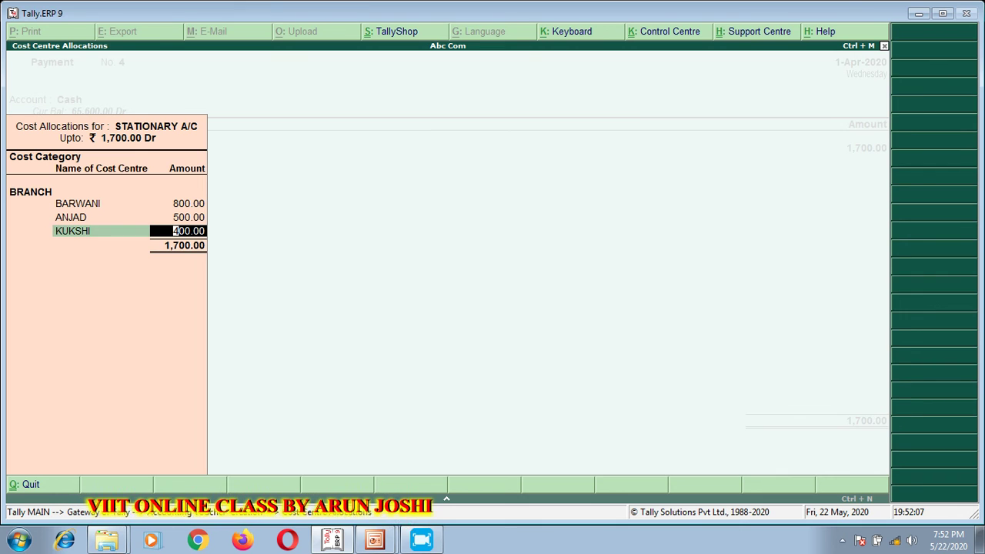
{"action": "key", "text": "Return"}
{"action": "key", "text": "Return"}
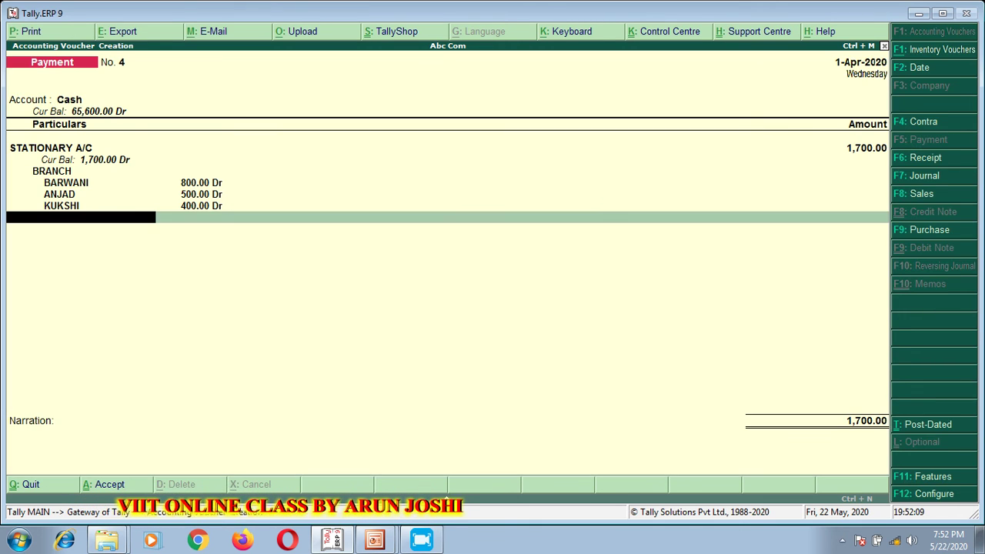
Step: Save the stationery payment voucher without a narration
{"action": "key", "text": "Return"}
{"action": "key", "text": "Return"}
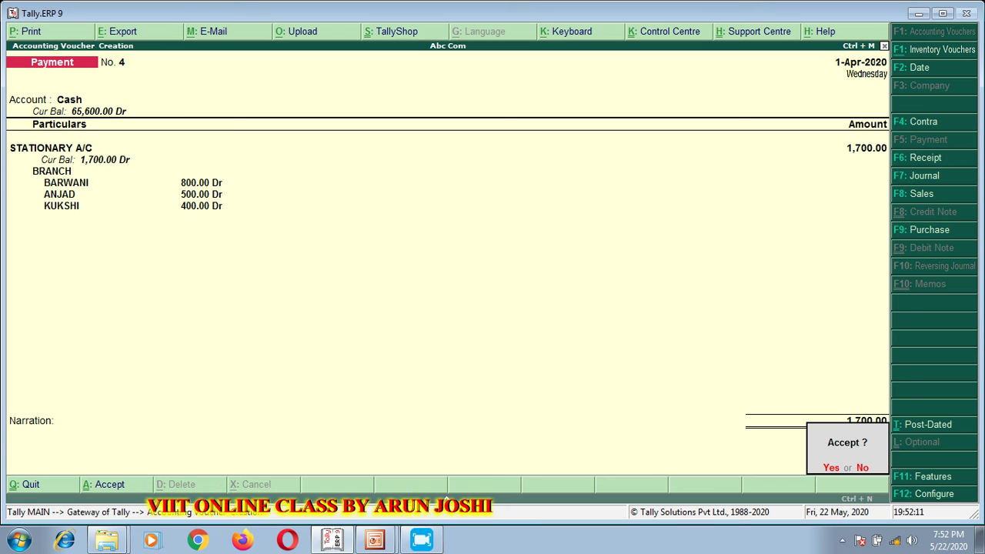
{"action": "key", "text": "Return"}
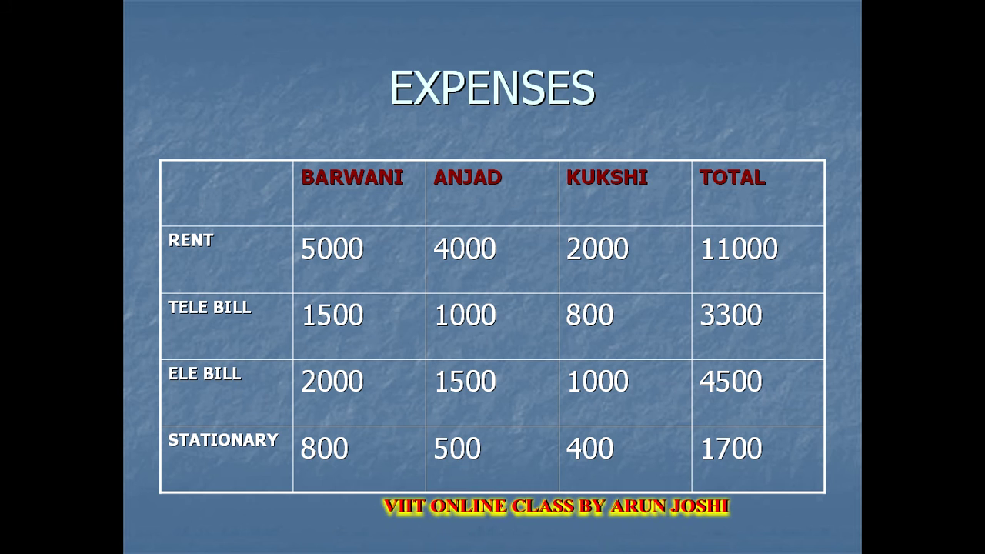
Step: Switch from the Expenses slide back to Tally and quit voucher creation to return to the Gateway of Tally
{"action": "key", "text": "alt+Tab"}
{"action": "key", "text": "Escape"}
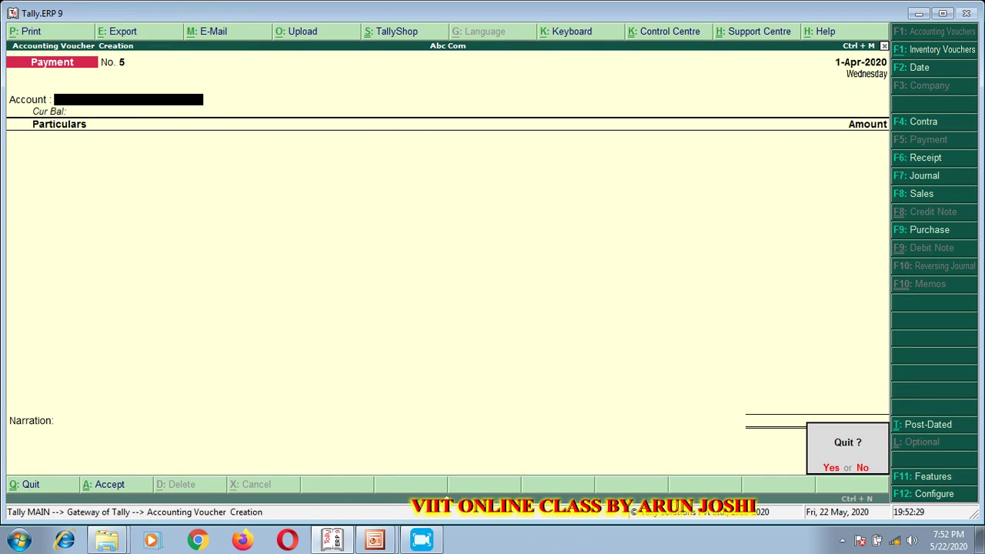
{"action": "key", "text": "y"}
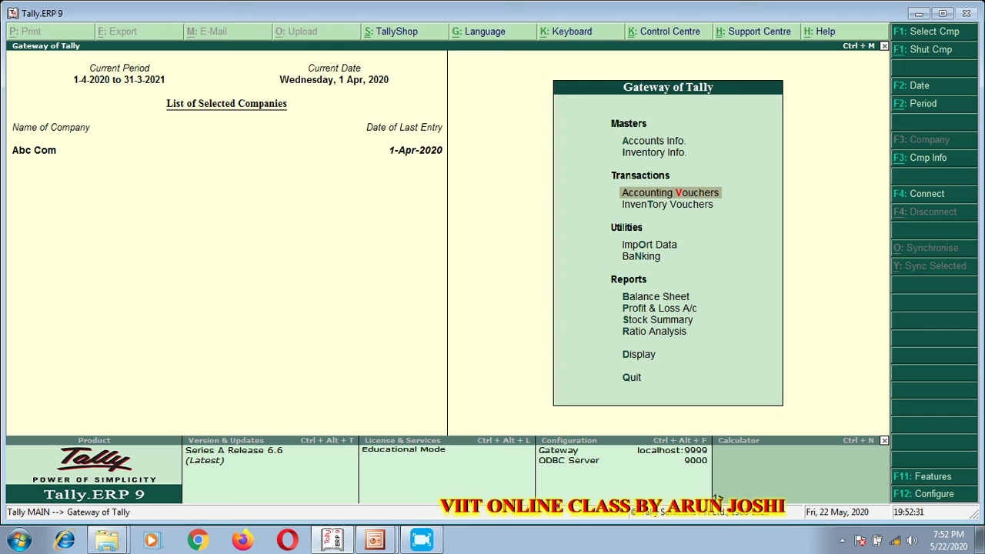
Step: Bring up the cost centre reports among the displayed statements of accounts
{"action": "key", "text": "Down"}
{"action": "key", "text": "Down"}
{"action": "key", "text": "Down"}
{"action": "key", "text": "Down"}
{"action": "key", "text": "Down"}
{"action": "key", "text": "Down"}
{"action": "key", "text": "Down"}
{"action": "key", "text": "Down"}
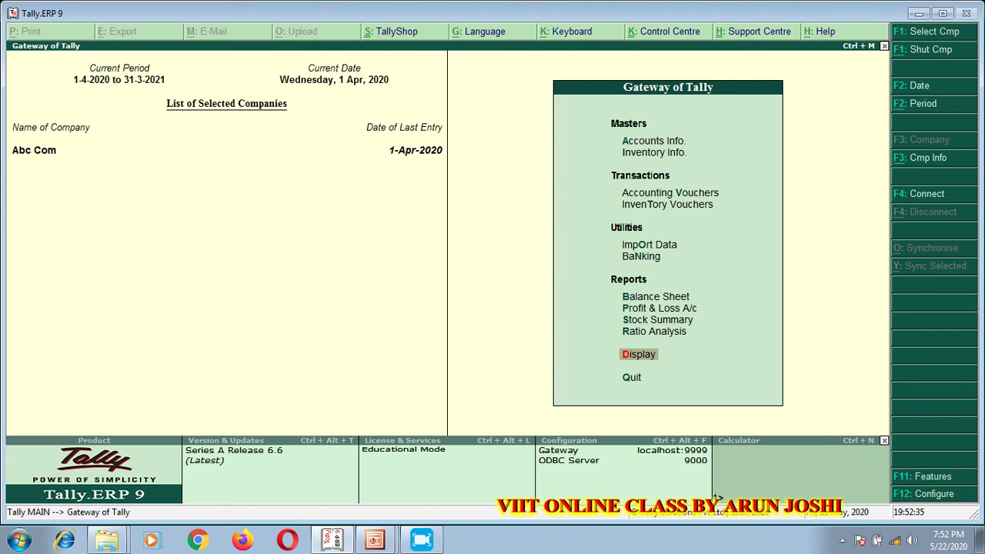
{"action": "key", "text": "Return"}
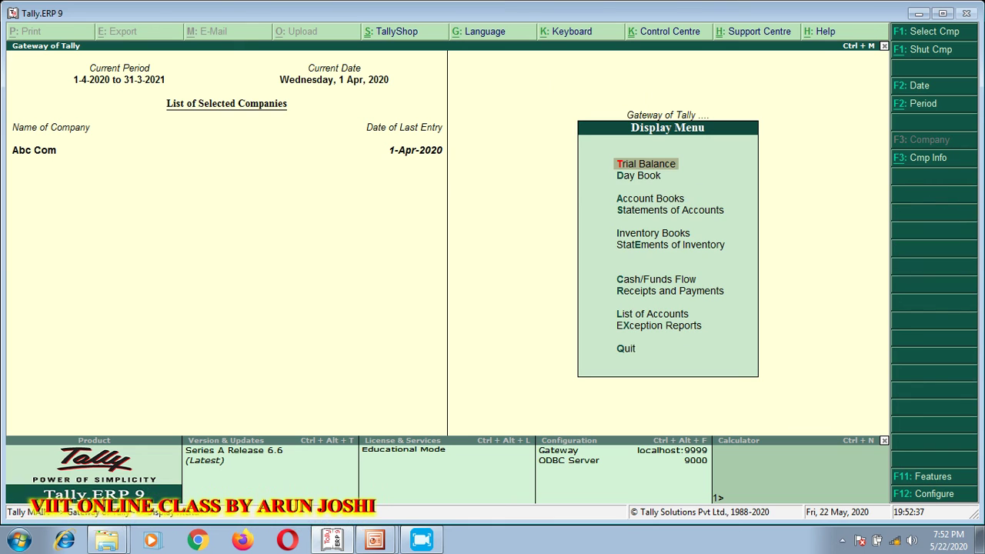
{"action": "key", "text": "Down"}
{"action": "key", "text": "Down"}
{"action": "key", "text": "Down"}
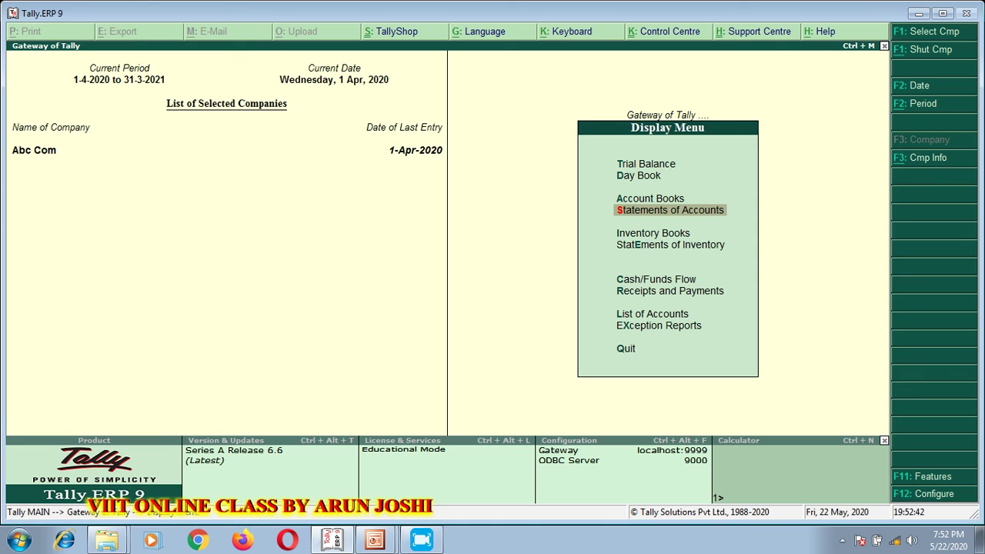
{"action": "key", "text": "Return"}
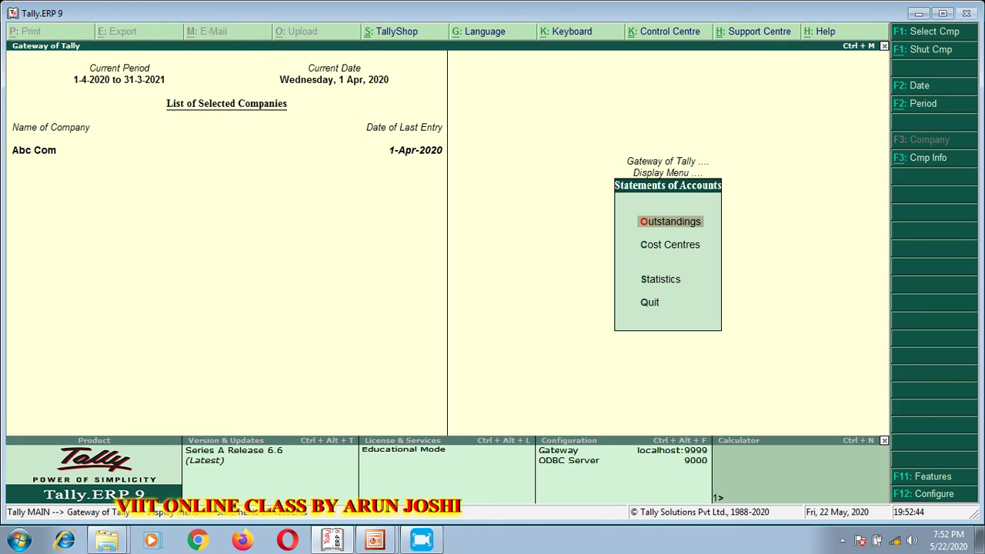
{"action": "key", "text": "Down"}
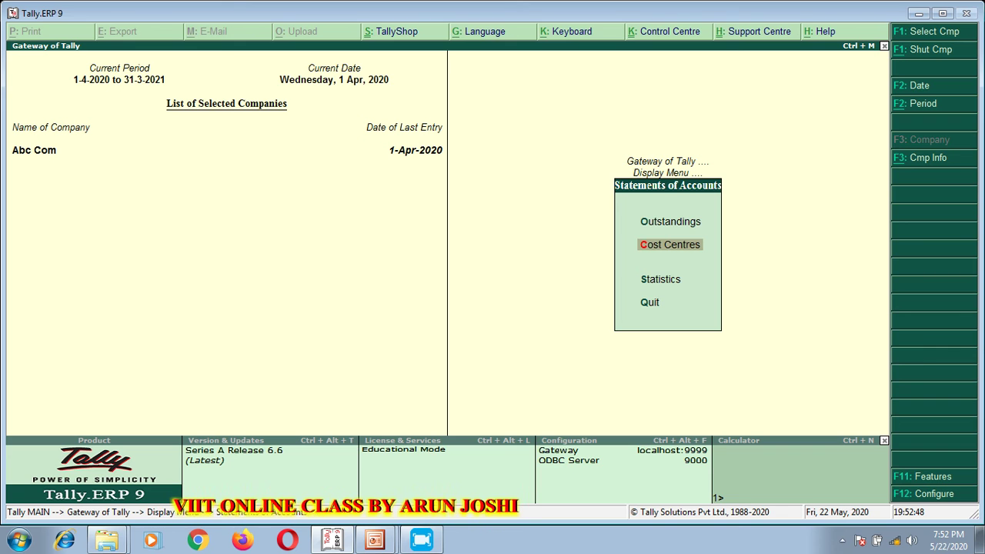
{"action": "key", "text": "Return"}
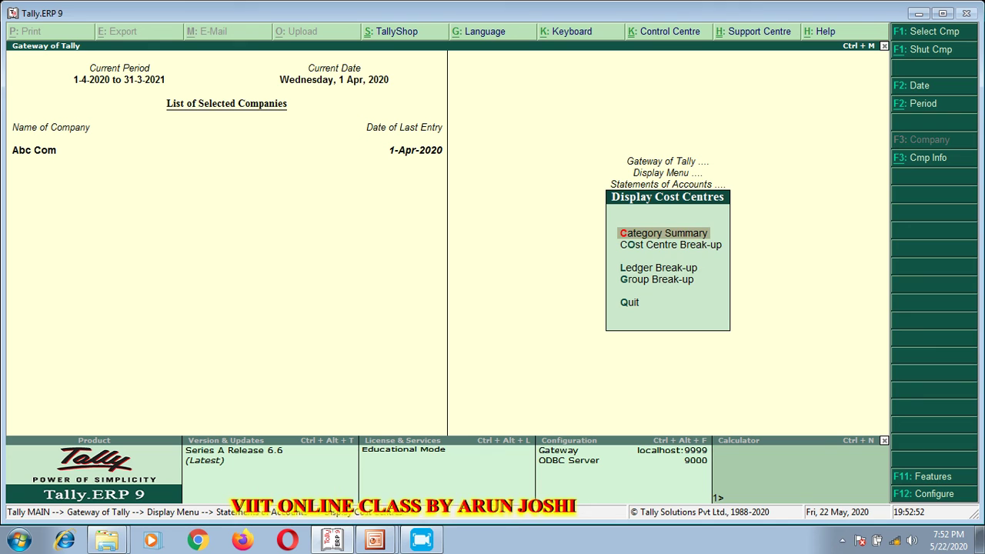
Step: Look over the available cost centre reports and open the Category Summary
{"action": "key", "text": "Down"}
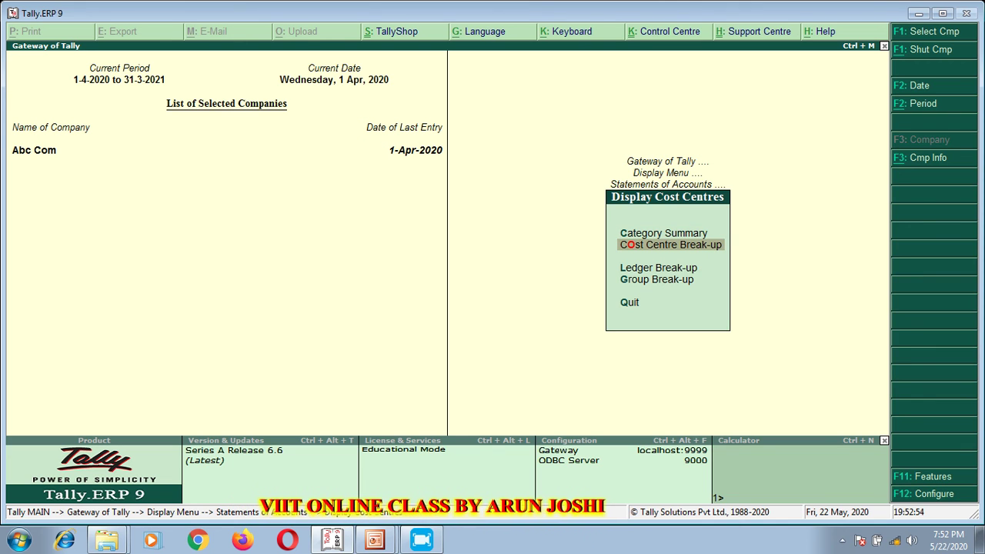
{"action": "key", "text": "Down"}
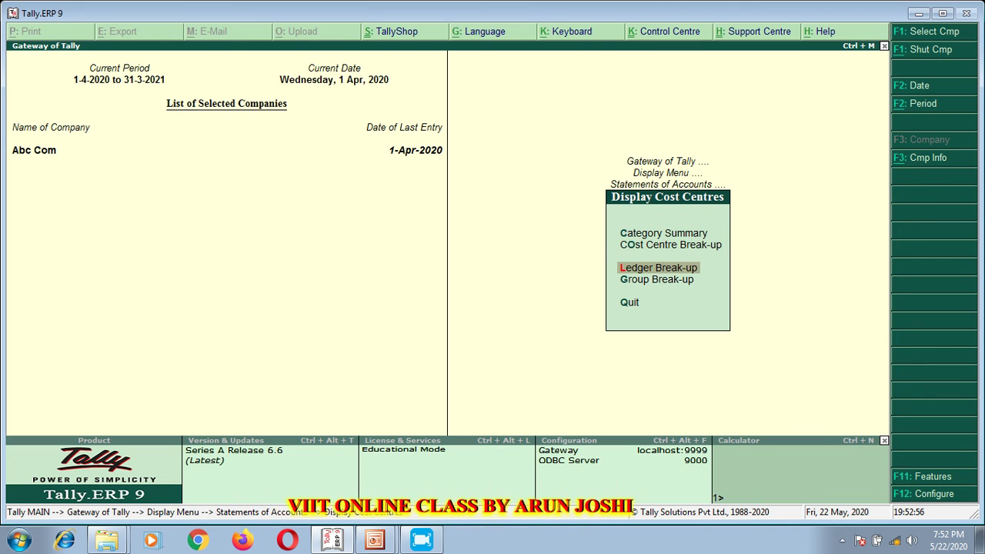
{"action": "key", "text": "Down"}
{"action": "key", "text": "Up"}
{"action": "key", "text": "Up"}
{"action": "key", "text": "Up"}
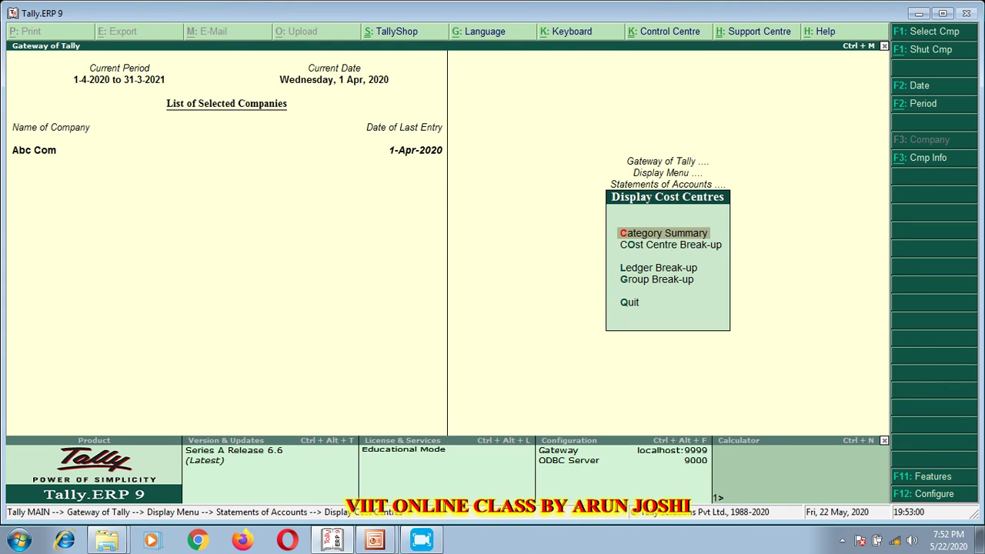
{"action": "key", "text": "Return"}
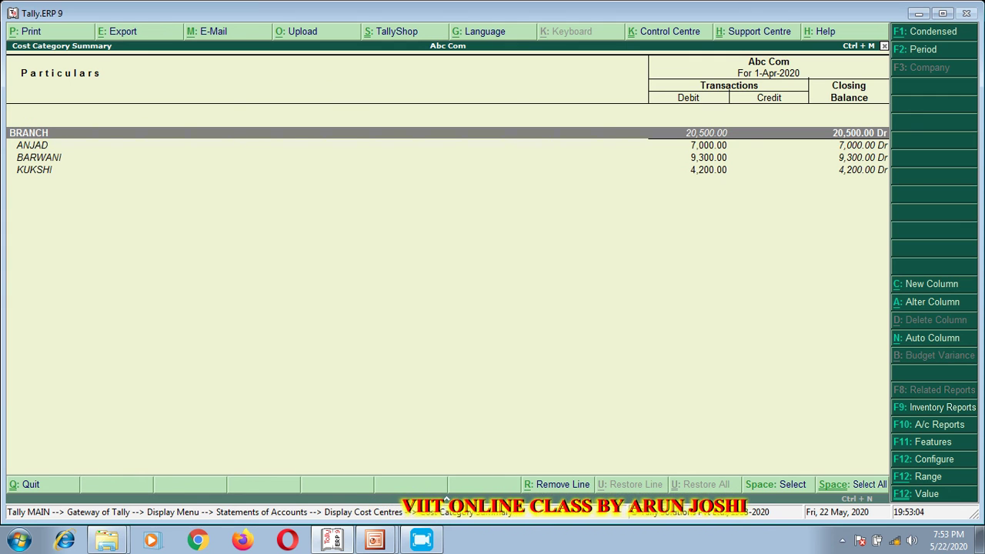
Step: Examine the debit and closing balances of ANJAD, BARWANI and KUKSHI in the Cost Category Summary, then close the report
{"action": "key", "text": "Down"}
{"action": "key", "text": "Down"}
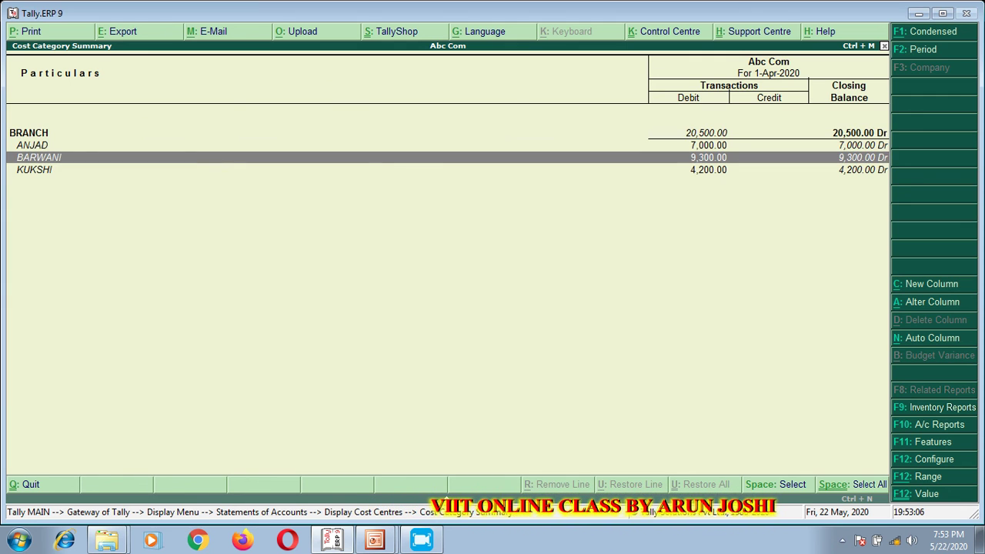
{"action": "key", "text": "Down"}
{"action": "key", "text": "Up"}
{"action": "key", "text": "Up"}
{"action": "key", "text": "Down"}
{"action": "key", "text": "Down"}
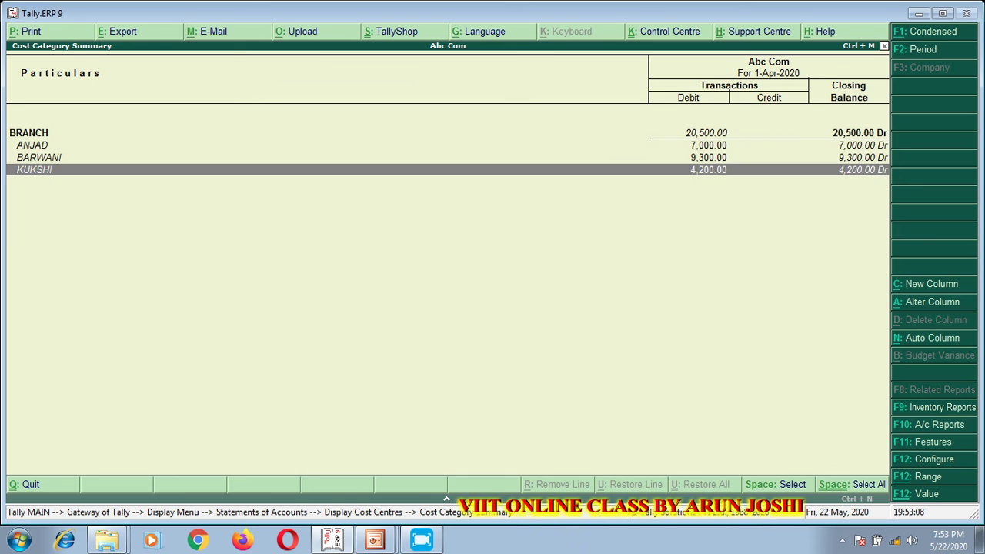
{"action": "key", "text": "Up"}
{"action": "key", "text": "Up"}
{"action": "key", "text": "Down"}
{"action": "key", "text": "Down"}
{"action": "key", "text": "Up"}
{"action": "key", "text": "Up"}
{"action": "key", "text": "Down"}
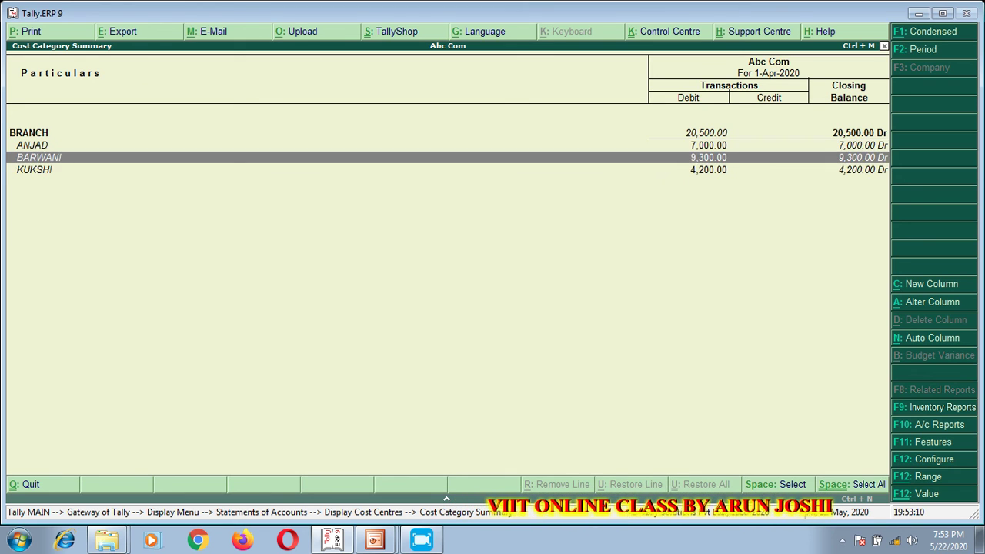
{"action": "key", "text": "Down"}
{"action": "key", "text": "Up"}
{"action": "key", "text": "Up"}
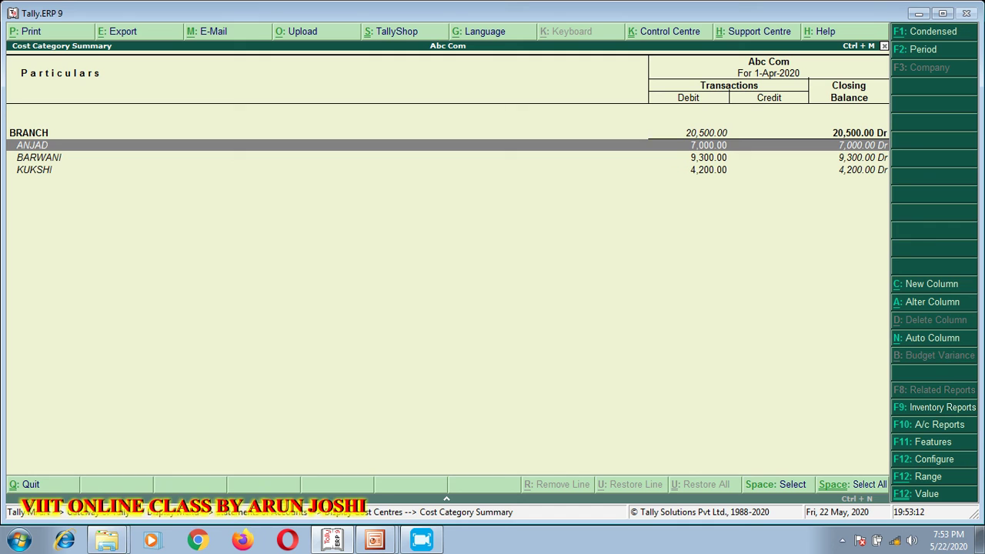
{"action": "key", "text": "Down"}
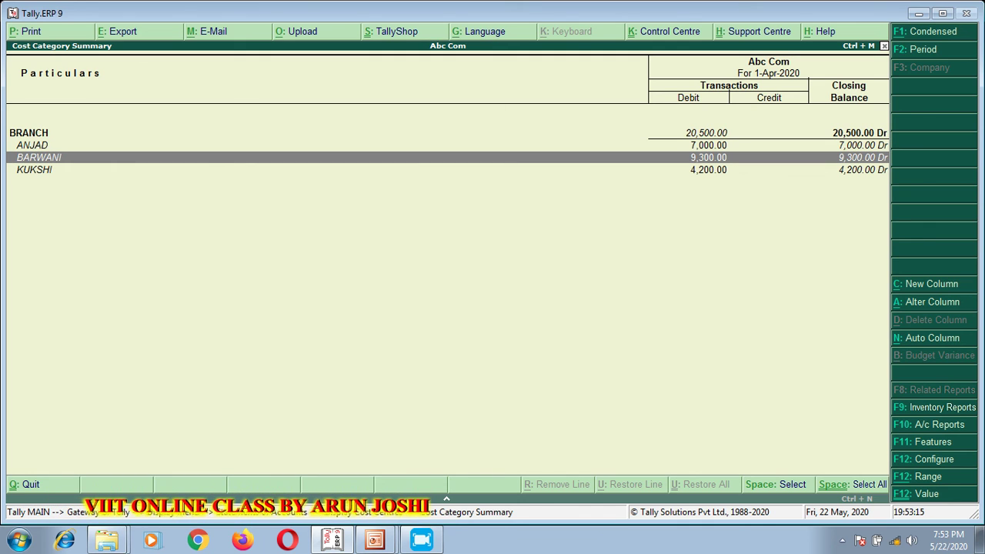
{"action": "key", "text": "Down"}
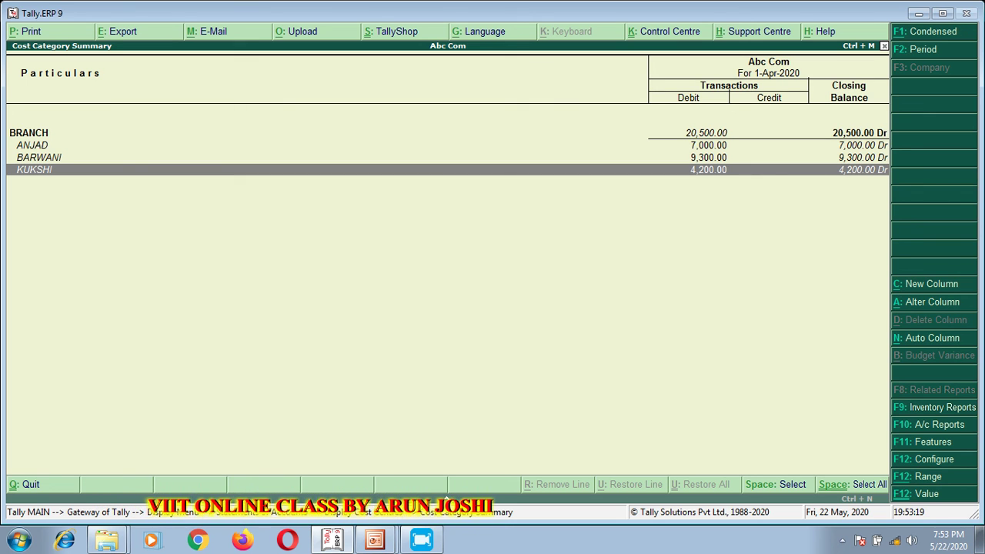
{"action": "key", "text": "Escape"}
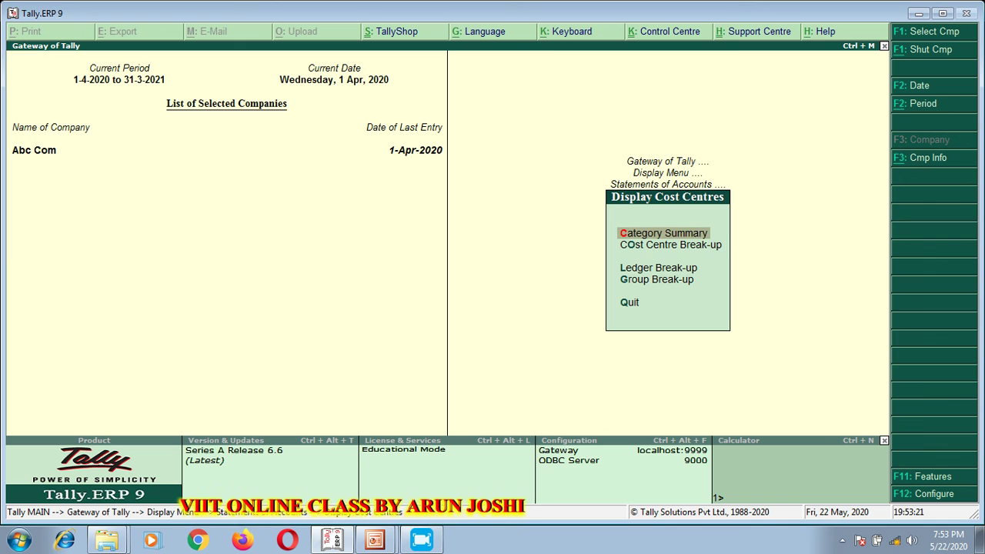
Step: Open the Cost Centre Break-up for ANJAD and expand Indirect Expenses to its individual ledgers
{"action": "key", "text": "Down"}
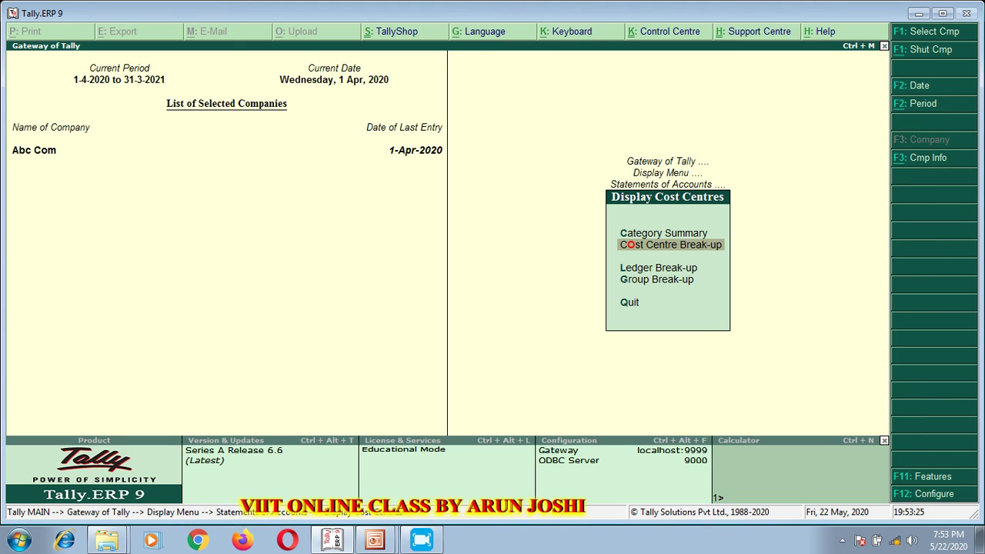
{"action": "key", "text": "Return"}
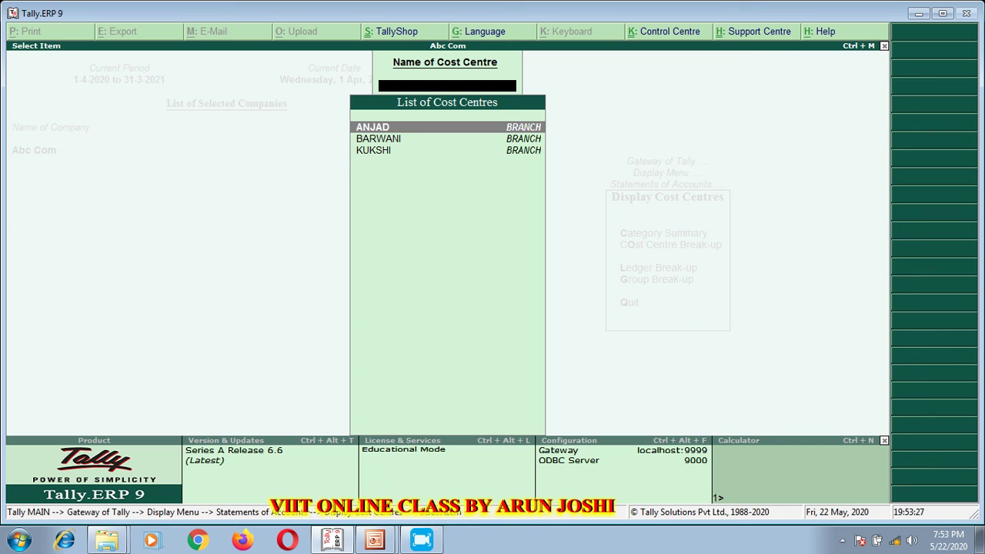
{"action": "key", "text": "Return"}
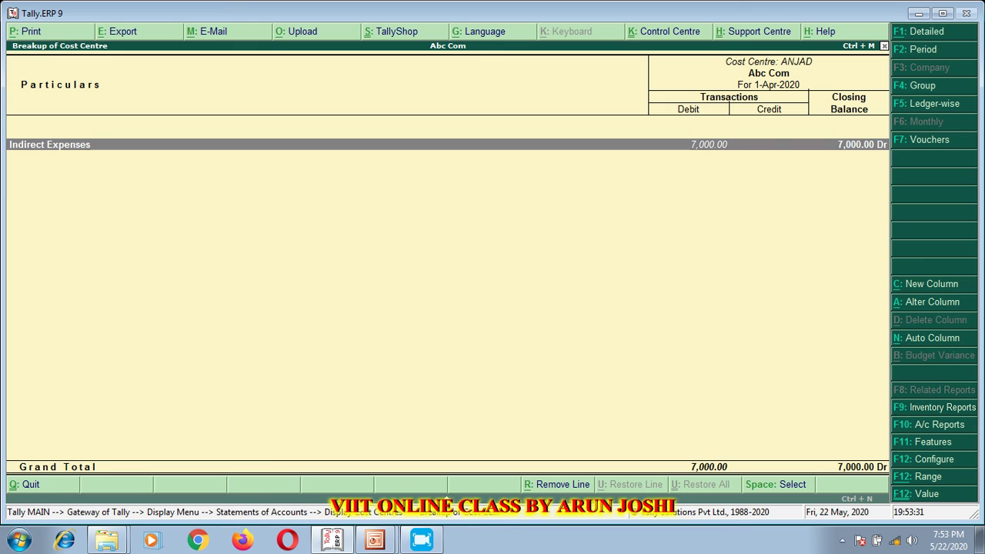
{"action": "key", "text": "Return"}
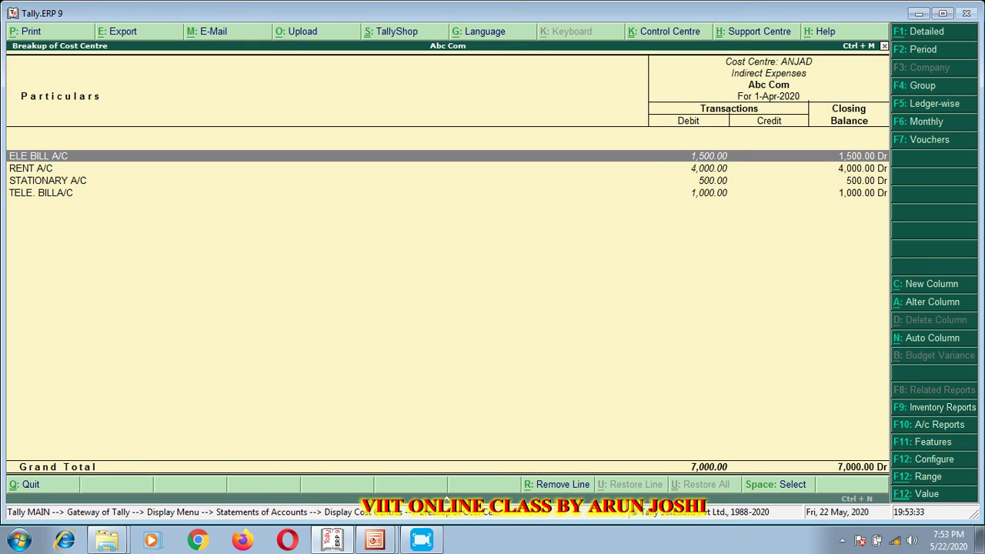
Step: Examine ANJAD's electricity, rent, stationery and telephone ledger amounts, then return to the list of cost centres
{"action": "key", "text": "Down"}
{"action": "key", "text": "Down"}
{"action": "key", "text": "Down"}
{"action": "key", "text": "Up"}
{"action": "key", "text": "Up"}
{"action": "key", "text": "Up"}
{"action": "key", "text": "Down"}
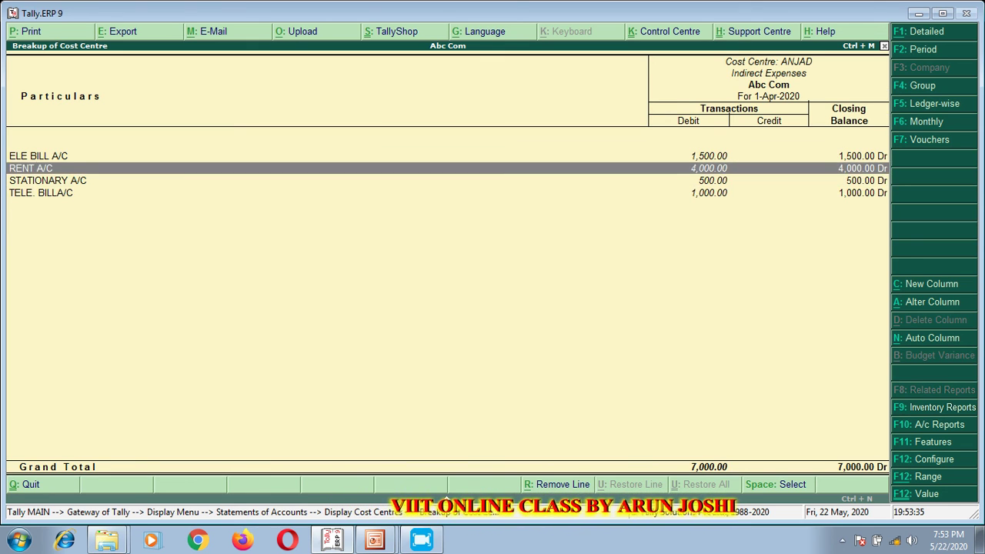
{"action": "key", "text": "Down"}
{"action": "key", "text": "Down"}
{"action": "key", "text": "Escape"}
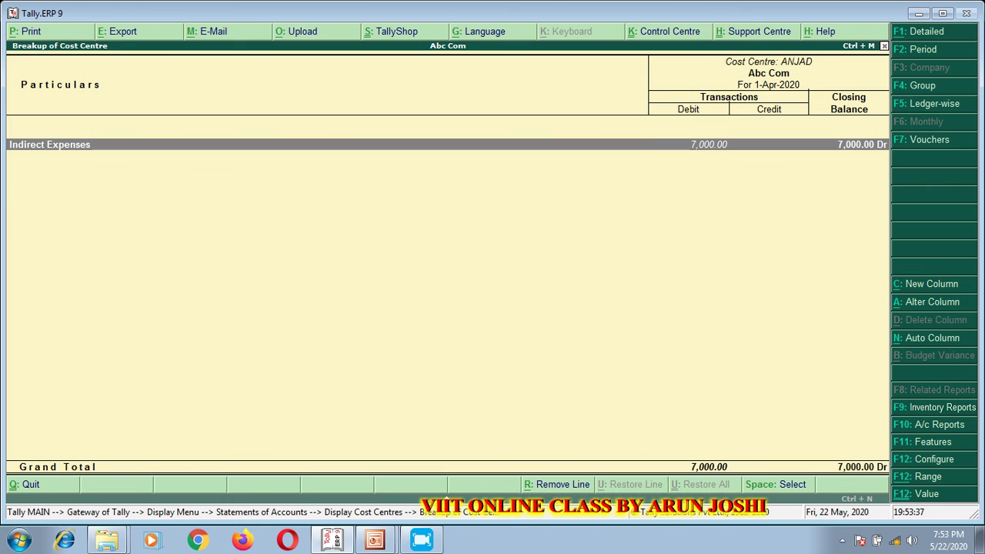
{"action": "key", "text": "Escape"}
Step: Open the BARWANI cost centre break-up and examine the individual ledger amounts under Indirect Expenses
{"action": "key", "text": "Down"}
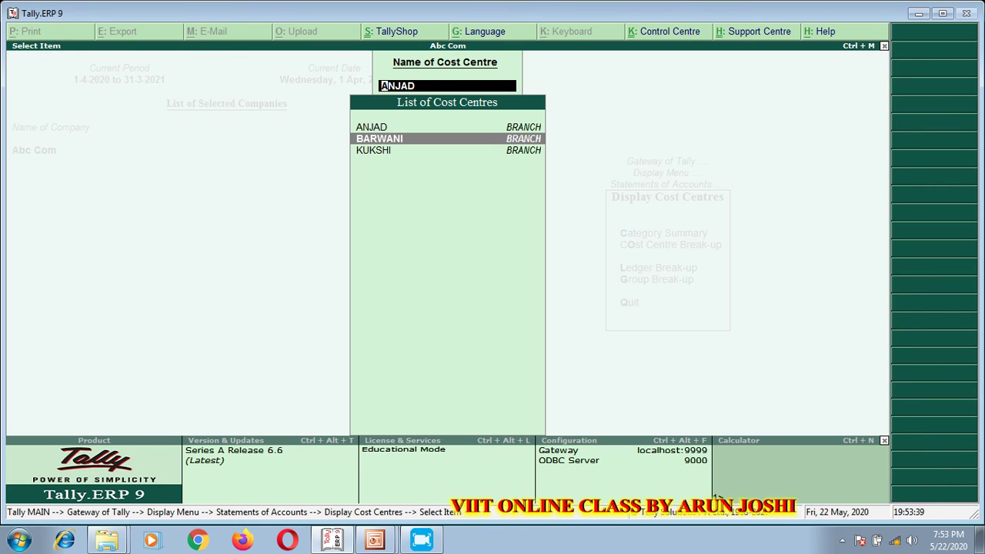
{"action": "key", "text": "Return"}
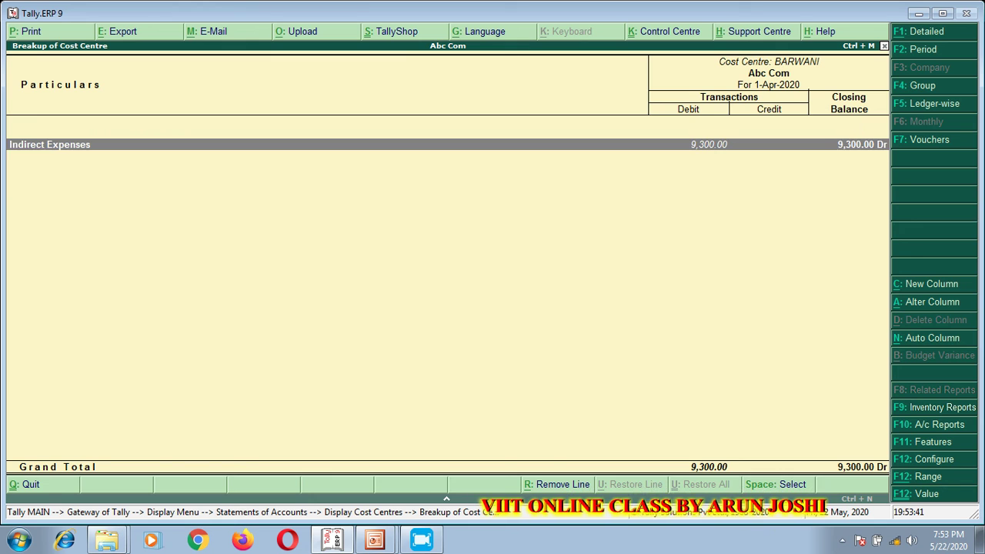
{"action": "key", "text": "Return"}
{"action": "key", "text": "Down"}
{"action": "key", "text": "Down"}
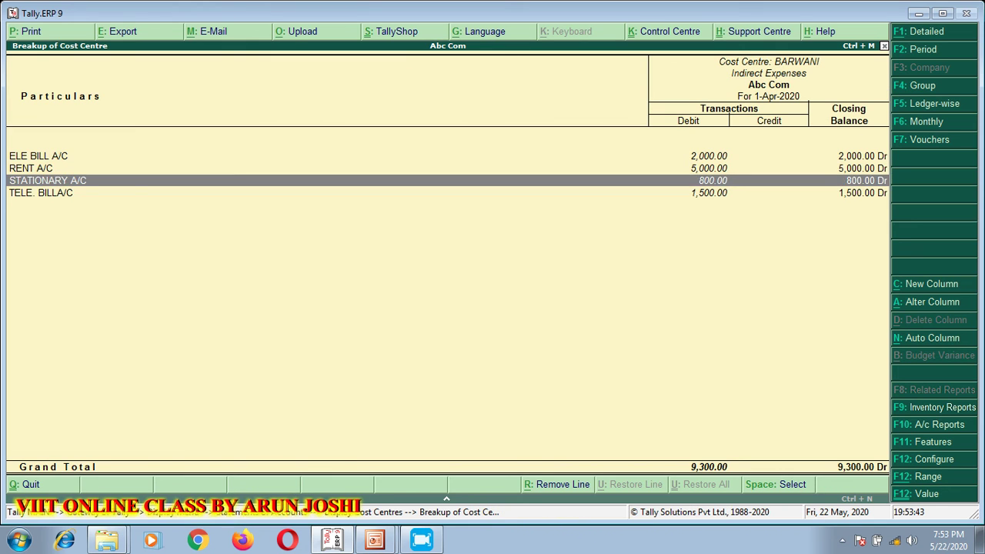
Step: Examine BARWANI's rent, stationery and telephone ledger amounts, then return to the list of cost centres
{"action": "key", "text": "Up"}
{"action": "key", "text": "Up"}
{"action": "key", "text": "Down"}
{"action": "key", "text": "Down"}
{"action": "key", "text": "Down"}
{"action": "key", "text": "Escape"}
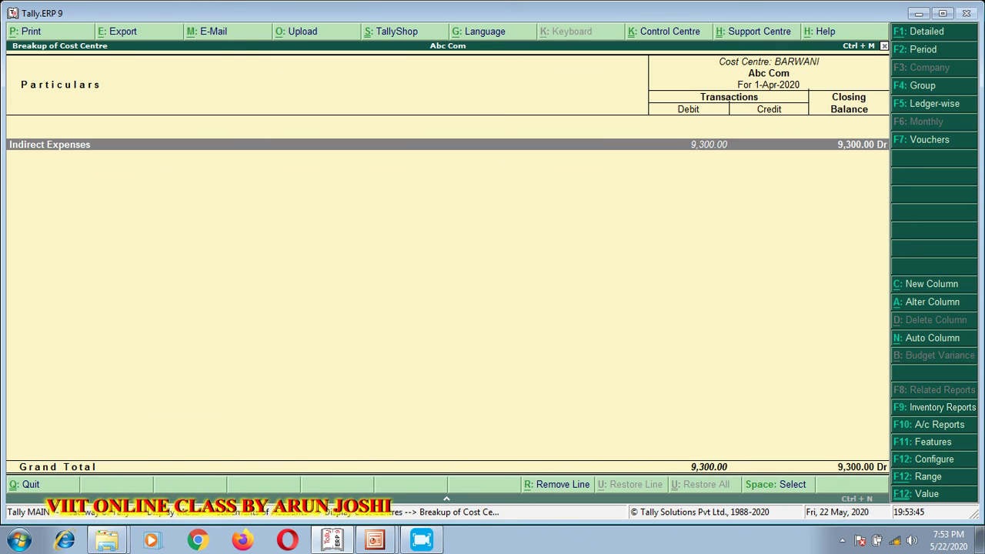
{"action": "key", "text": "Escape"}
Step: Open the Cost Centre Break-up for KUKSHI and expand Indirect Expenses to its individual ledgers
{"action": "key", "text": "Down"}
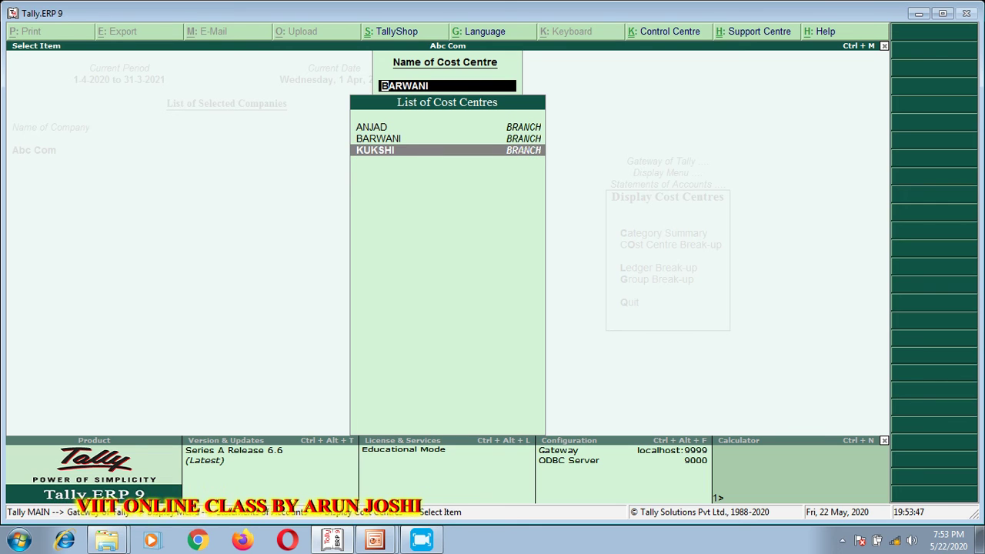
{"action": "key", "text": "Return"}
{"action": "key", "text": "Return"}
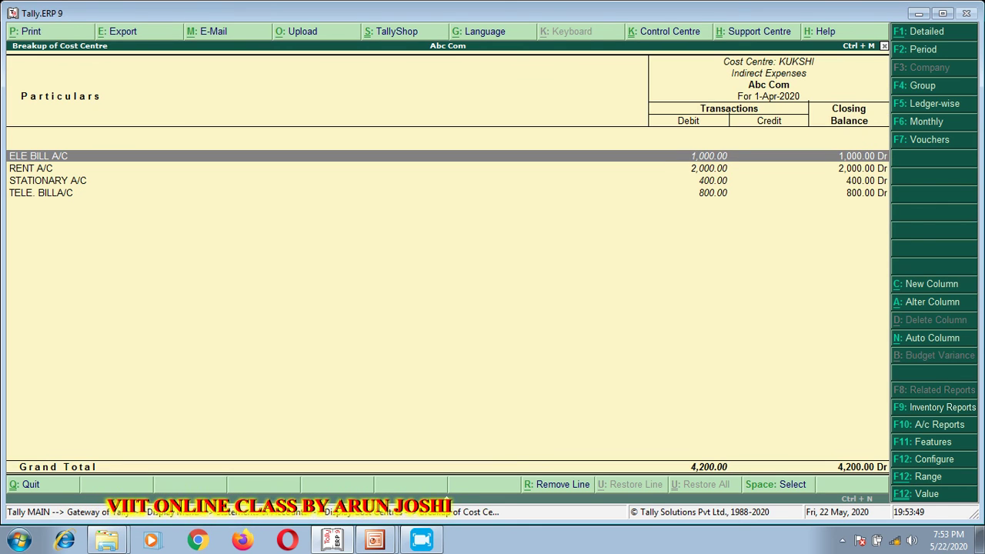
Step: Examine KUKSHI's electricity, rent, stationery and telephone ledger amounts, then close the Cost Centre Break-up
{"action": "key", "text": "Down"}
{"action": "key", "text": "Down"}
{"action": "key", "text": "Down"}
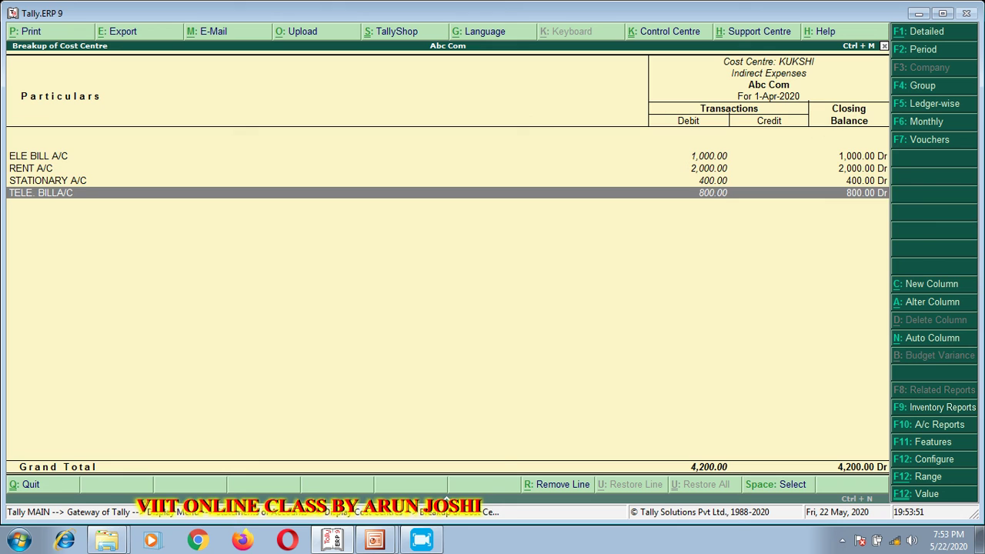
{"action": "key", "text": "Up"}
{"action": "key", "text": "Up"}
{"action": "key", "text": "Up"}
{"action": "key", "text": "Down"}
{"action": "key", "text": "Down"}
{"action": "key", "text": "Down"}
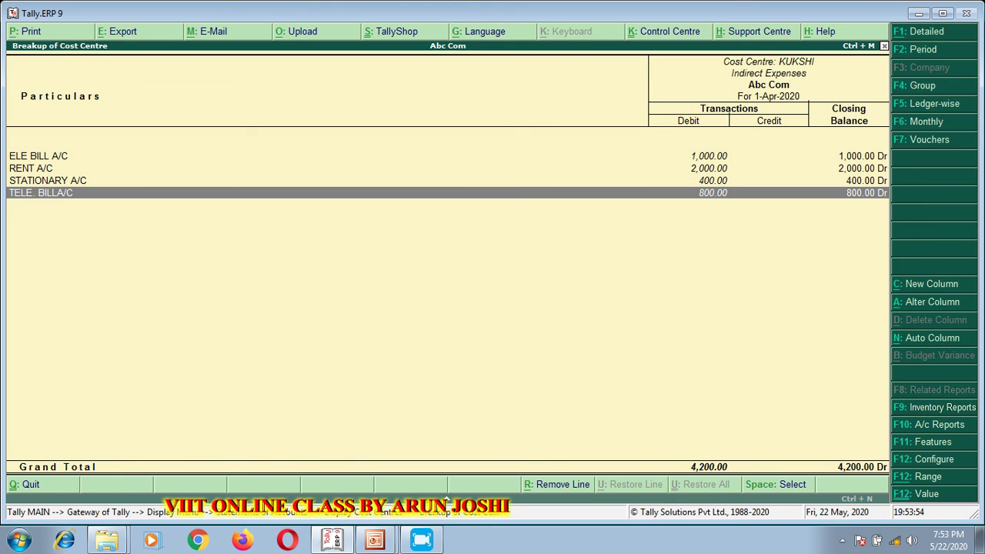
{"action": "key", "text": "Escape"}
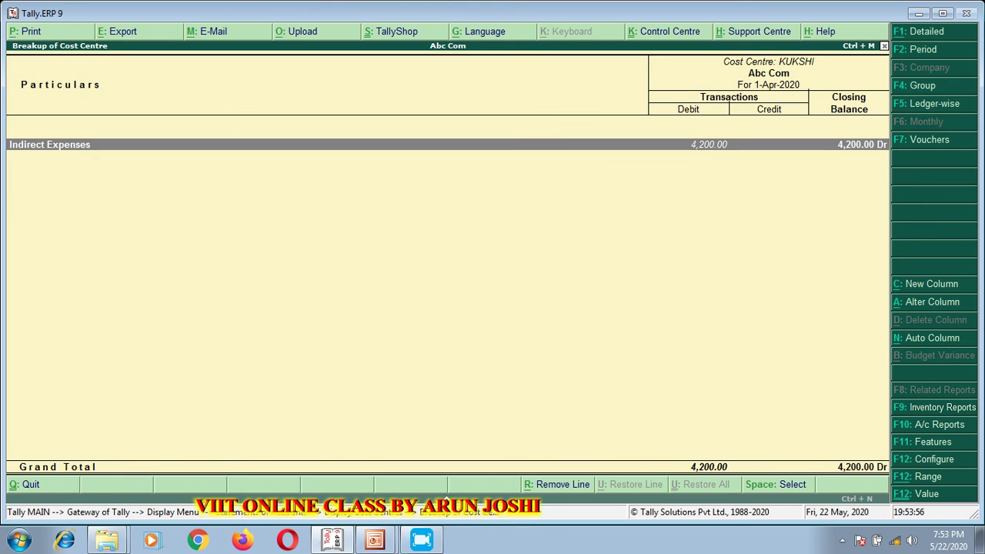
{"action": "key", "text": "Escape"}
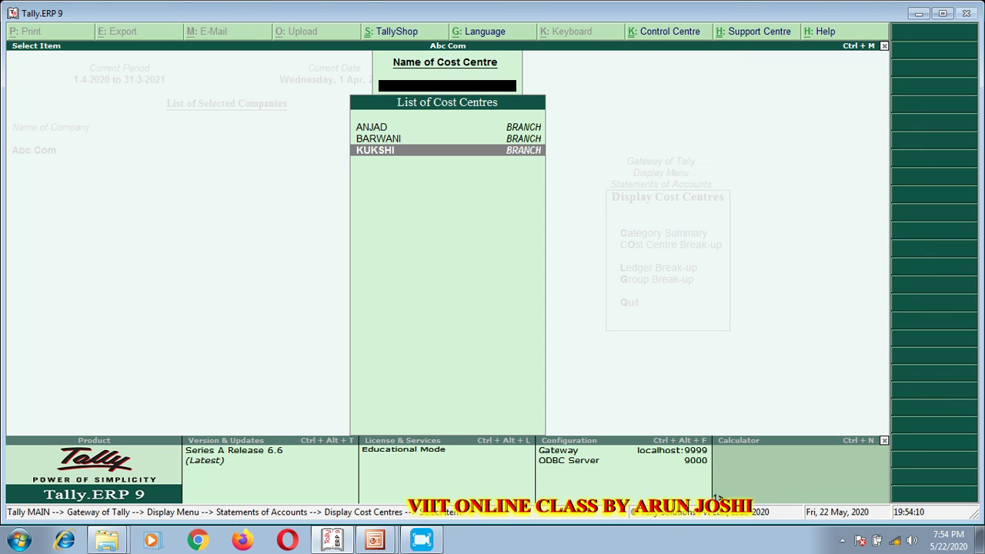
{"action": "key", "text": "Escape"}
Step: View the Ledger Break-up by branch for ELE BILL A/C and for RENT A/C
{"action": "key", "text": "Down"}
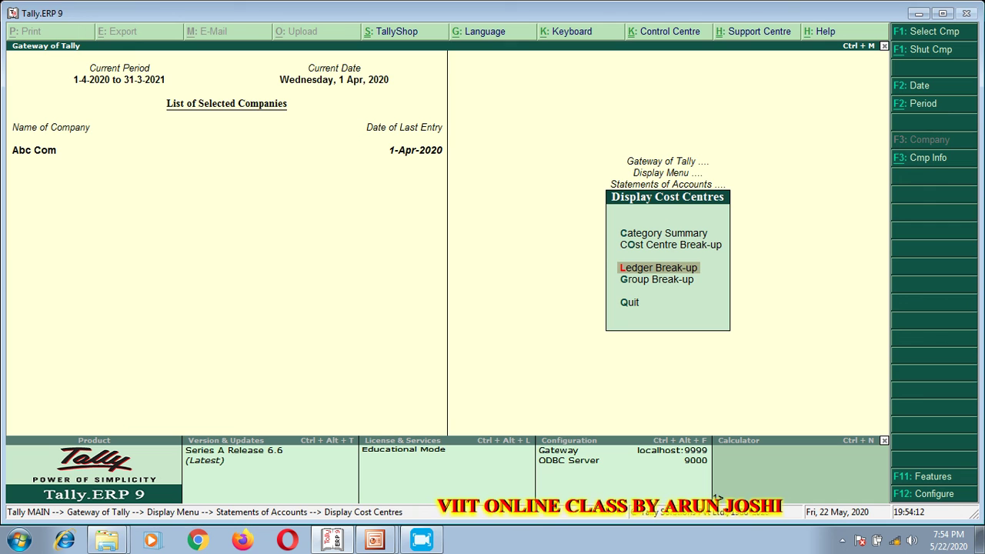
{"action": "key", "text": "Return"}
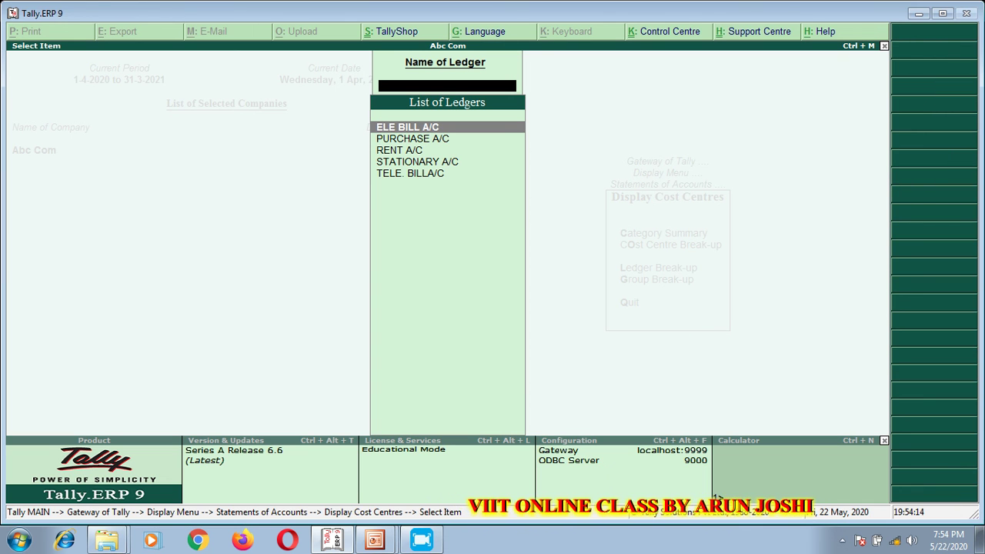
{"action": "key", "text": "Return"}
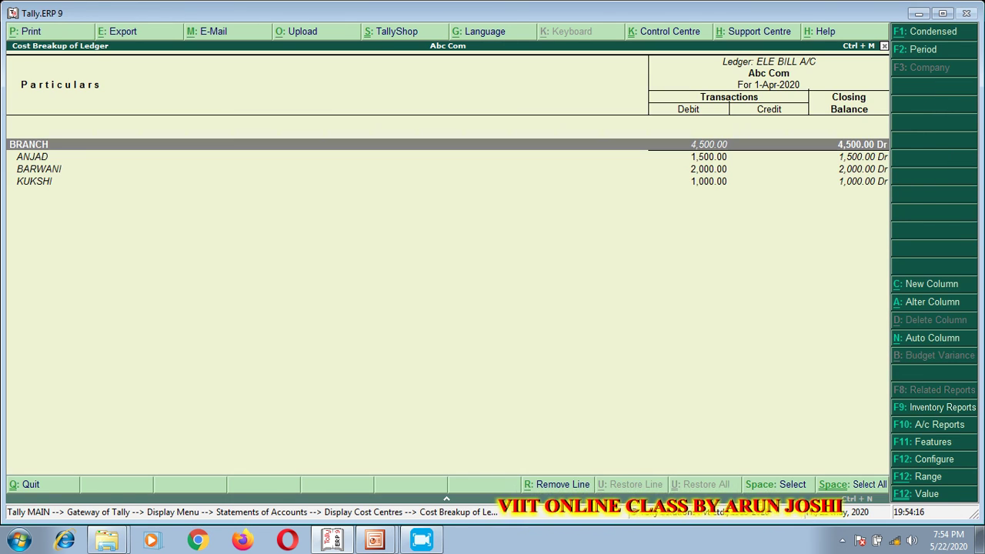
{"action": "key", "text": "Escape"}
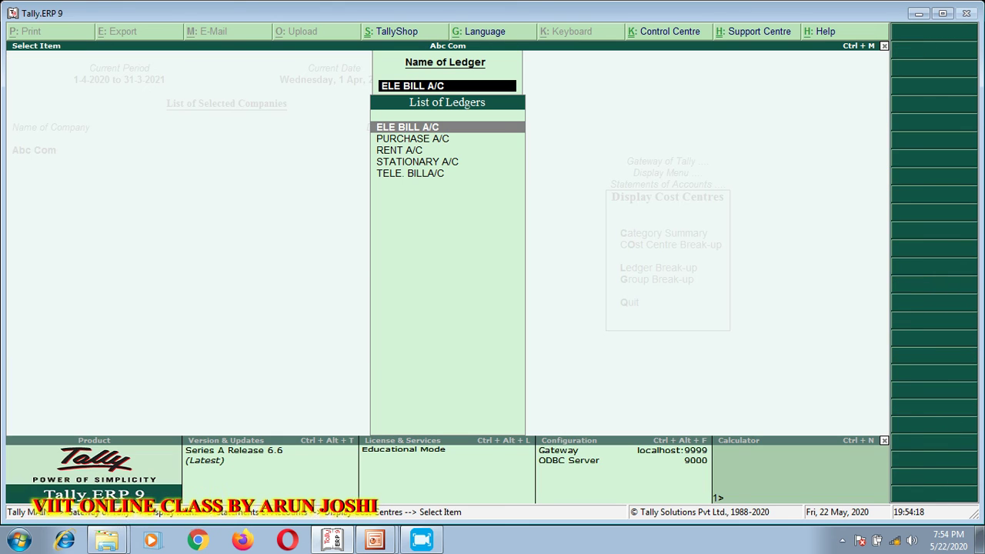
{"action": "key", "text": "Down"}
{"action": "key", "text": "Down"}
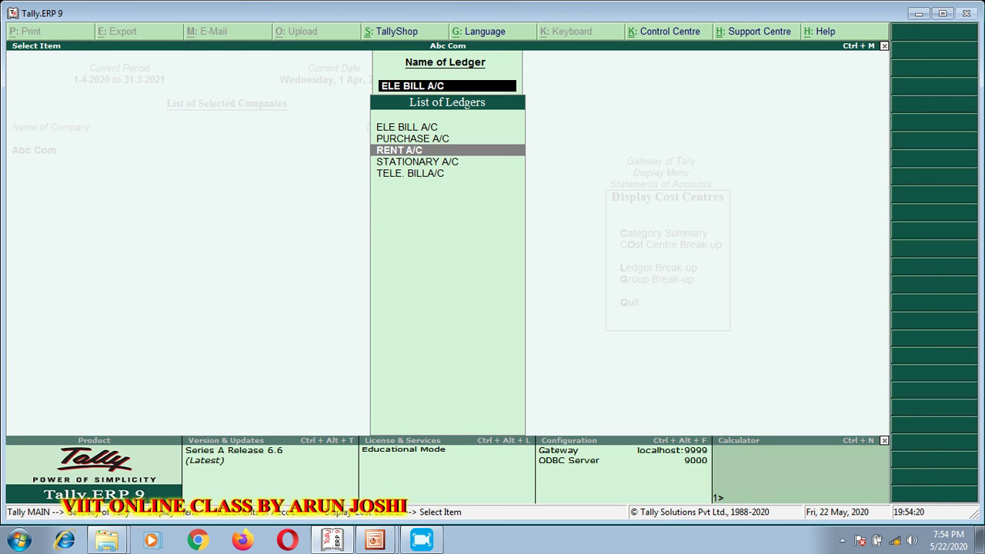
{"action": "key", "text": "Return"}
{"action": "key", "text": "Escape"}
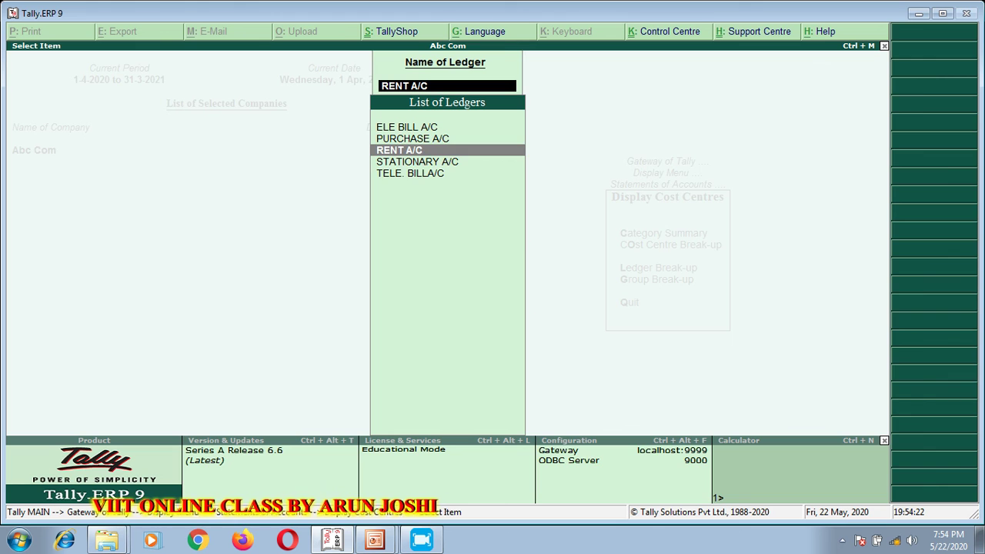
Step: View the branch-wise break-up of STATIONARY A/C and of TELE. BILLA/C, then leave the Ledger Break-up
{"action": "key", "text": "Down"}
{"action": "key", "text": "Return"}
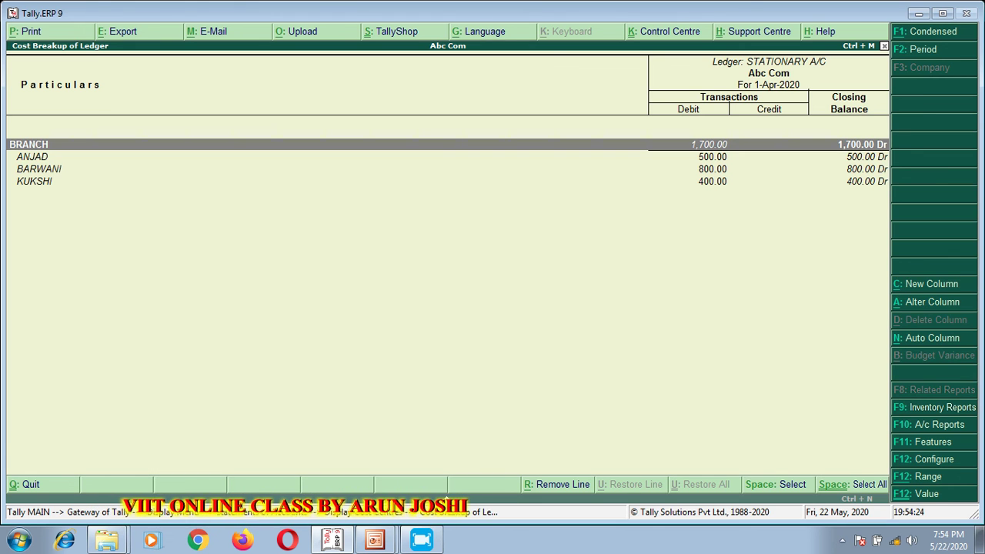
{"action": "key", "text": "Escape"}
{"action": "key", "text": "Down"}
{"action": "key", "text": "Return"}
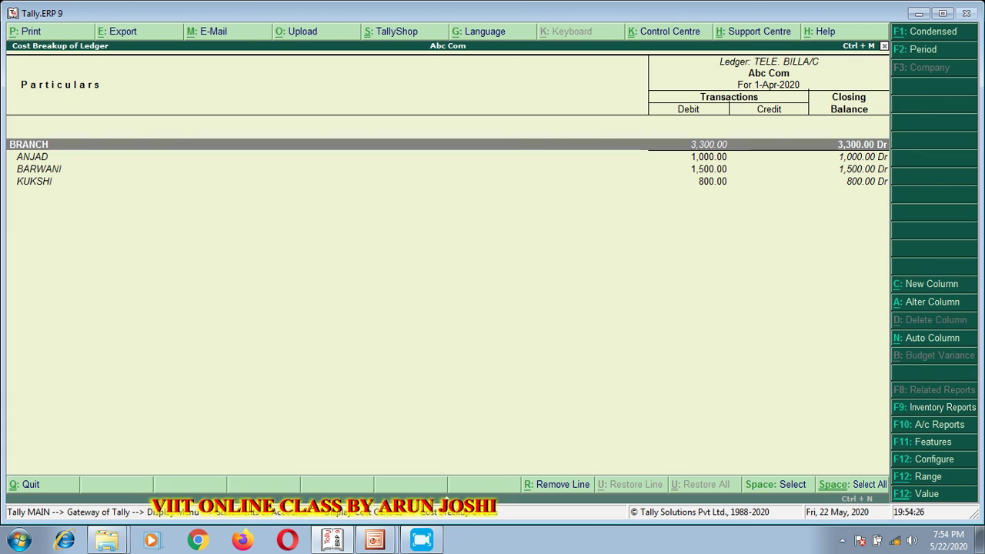
{"action": "key", "text": "Escape"}
{"action": "key", "text": "Escape"}
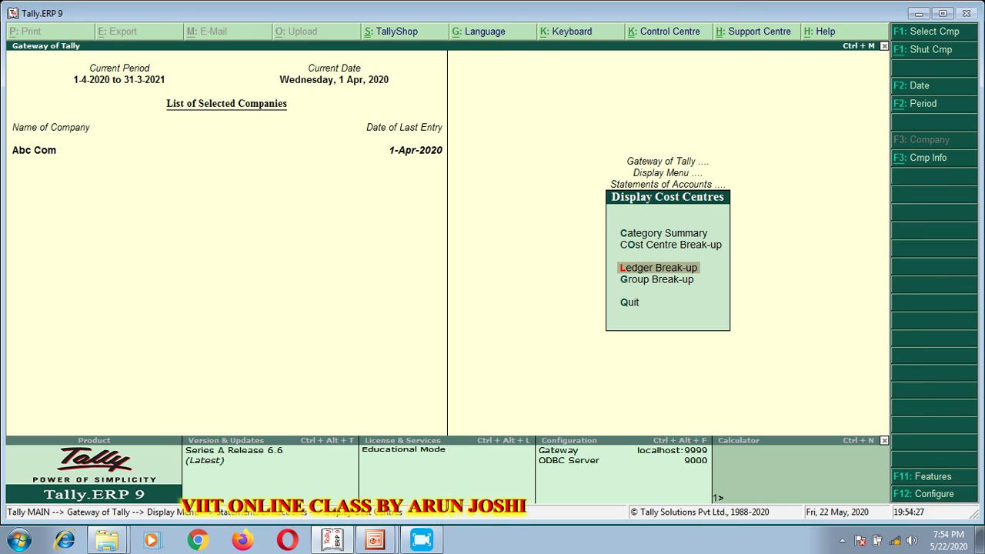
Step: Open the Group Break-up selection and look through the account groups from Direct Expenses to Sales Accounts
{"action": "key", "text": "Down"}
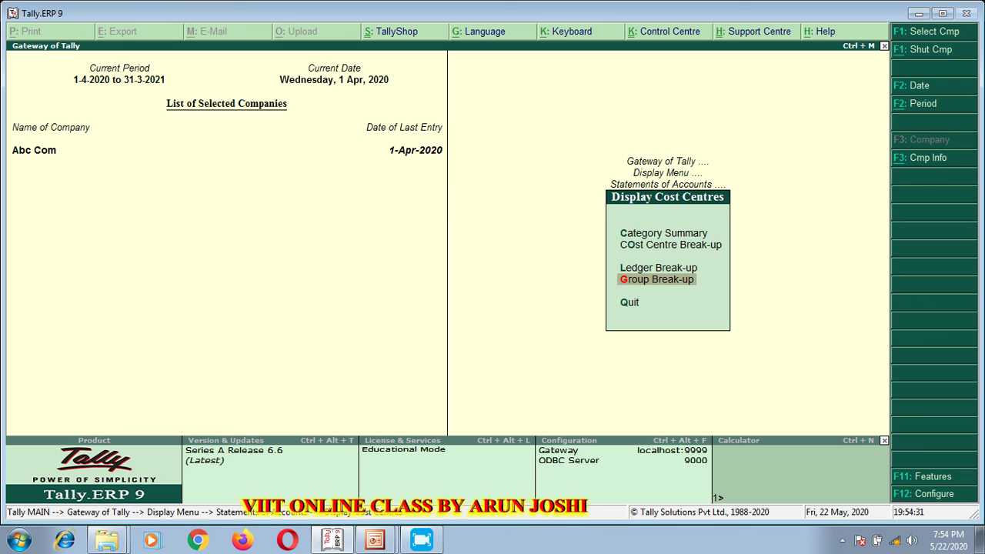
{"action": "key", "text": "Return"}
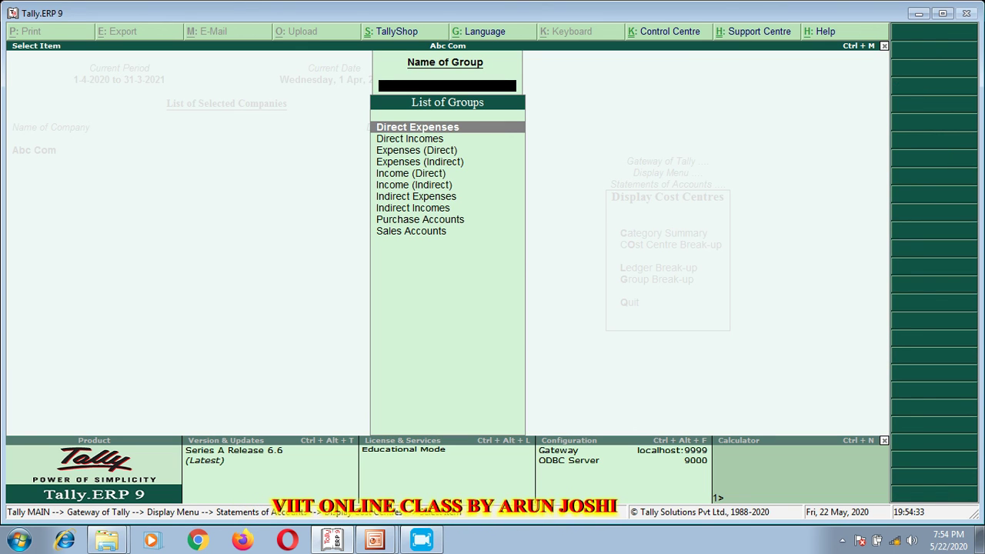
{"action": "key", "text": "Down"}
{"action": "key", "text": "Down"}
{"action": "key", "text": "Down"}
{"action": "key", "text": "Down"}
{"action": "key", "text": "Down"}
{"action": "key", "text": "Down"}
{"action": "key", "text": "Down"}
{"action": "key", "text": "Down"}
{"action": "key", "text": "Down"}
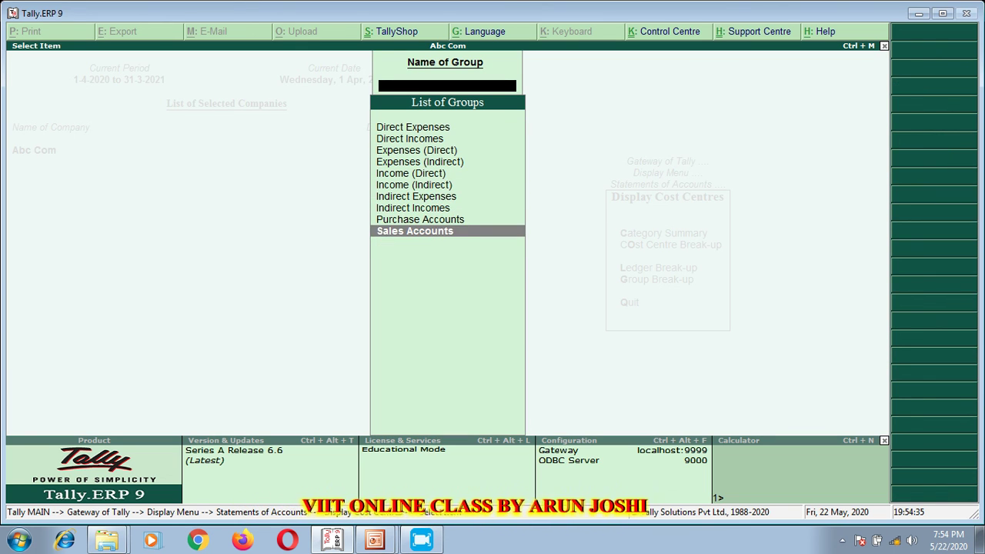
{"action": "key", "text": "Up"}
{"action": "key", "text": "Up"}
{"action": "key", "text": "Up"}
{"action": "key", "text": "Up"}
{"action": "key", "text": "Up"}
{"action": "key", "text": "Up"}
{"action": "key", "text": "Up"}
{"action": "key", "text": "Up"}
{"action": "key", "text": "Up"}
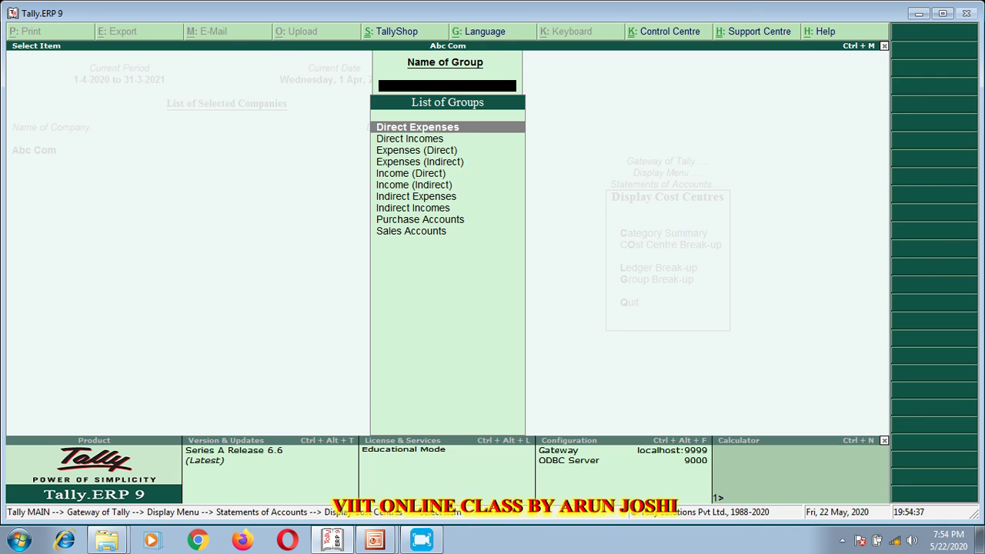
{"action": "key", "text": "Down"}
{"action": "key", "text": "Down"}
{"action": "key", "text": "Down"}
{"action": "key", "text": "Down"}
{"action": "key", "text": "Down"}
{"action": "key", "text": "Down"}
{"action": "key", "text": "Down"}
{"action": "key", "text": "Down"}
{"action": "key", "text": "Down"}
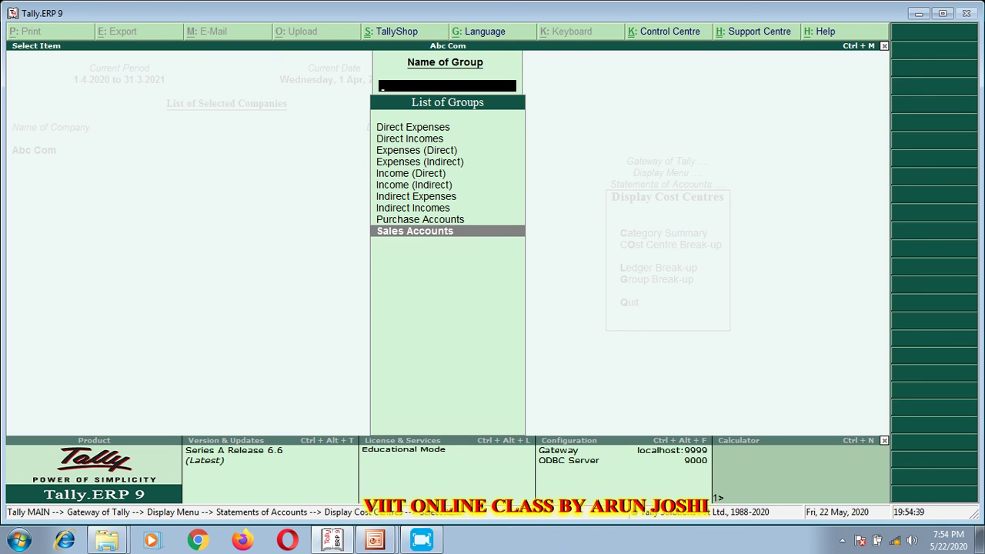
{"action": "key", "text": "Up"}
{"action": "key", "text": "Up"}
{"action": "key", "text": "Up"}
{"action": "key", "text": "Up"}
{"action": "key", "text": "Up"}
{"action": "key", "text": "Up"}
{"action": "key", "text": "Up"}
{"action": "key", "text": "Up"}
{"action": "key", "text": "Up"}
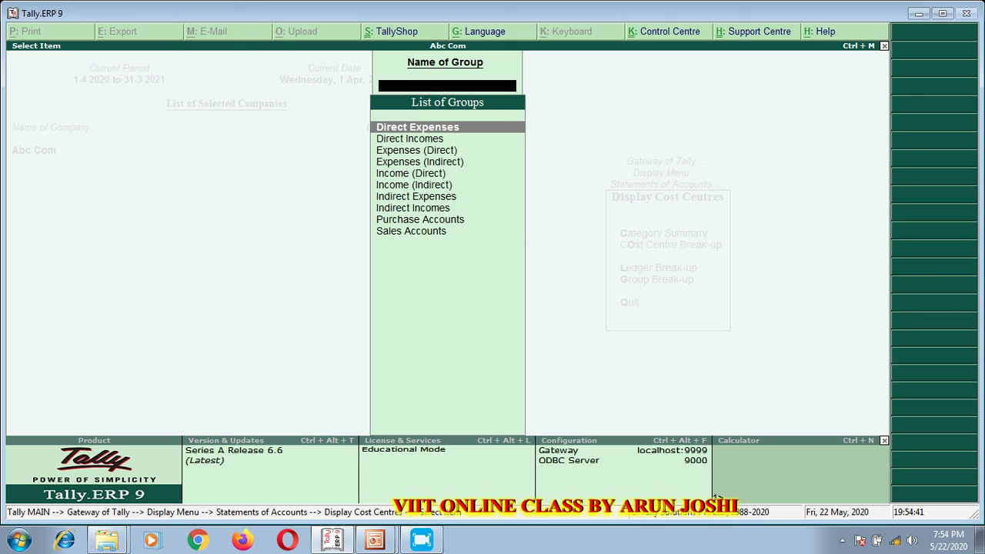
{"action": "key", "text": "Down"}
{"action": "key", "text": "Down"}
{"action": "key", "text": "Down"}
{"action": "key", "text": "Down"}
{"action": "key", "text": "Down"}
{"action": "key", "text": "Down"}
{"action": "key", "text": "Down"}
{"action": "key", "text": "Up"}
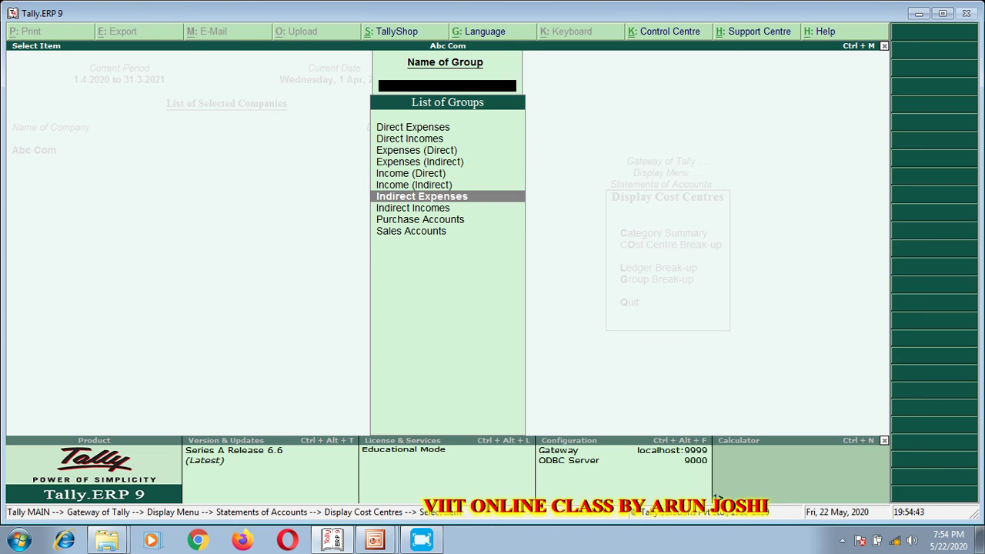
{"action": "key", "text": "Up"}
{"action": "key", "text": "Up"}
{"action": "key", "text": "Up"}
{"action": "key", "text": "Up"}
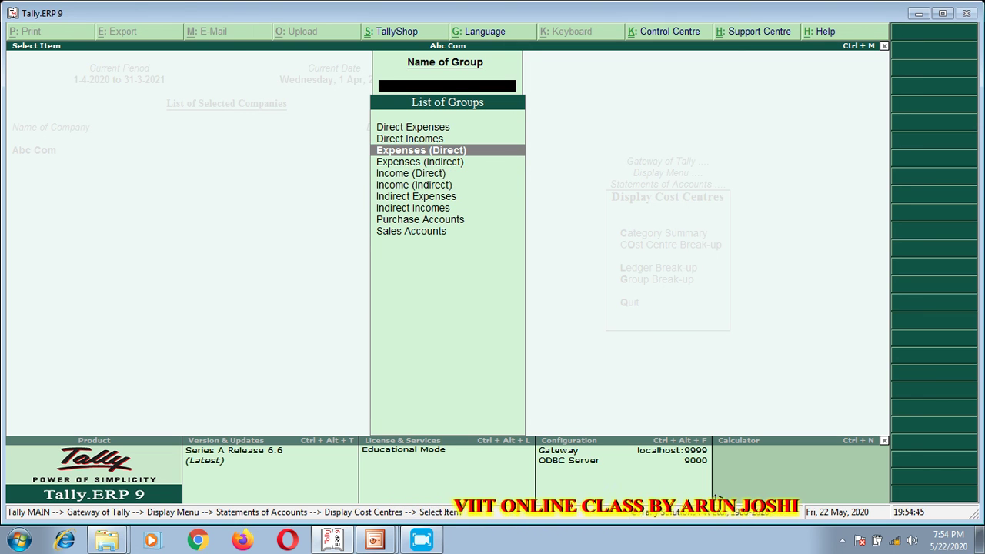
Step: Open the Group Break-up for Indirect Expenses, examine the balances of the three branches, and close the report
{"action": "key", "text": "Down"}
{"action": "key", "text": "Down"}
{"action": "key", "text": "Down"}
{"action": "key", "text": "Down"}
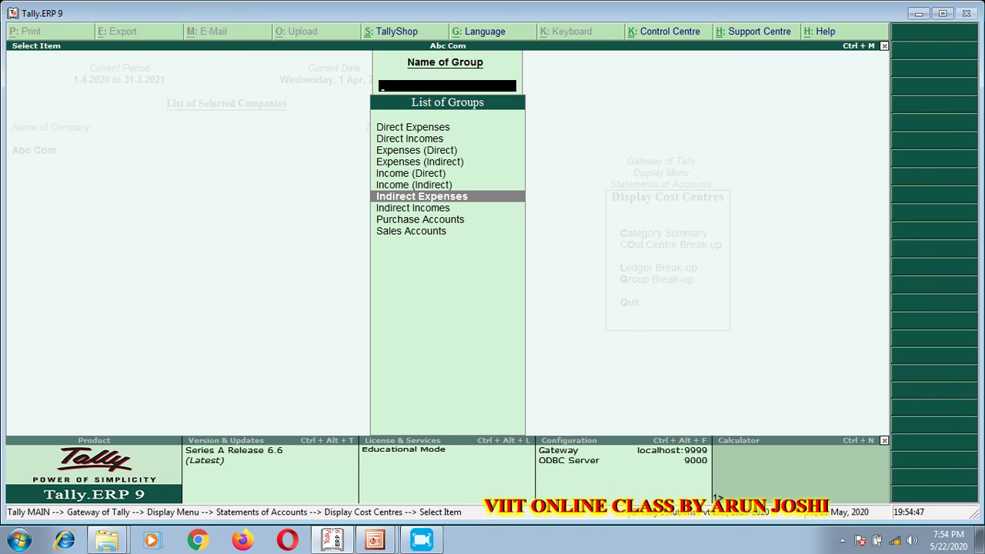
{"action": "key", "text": "Return"}
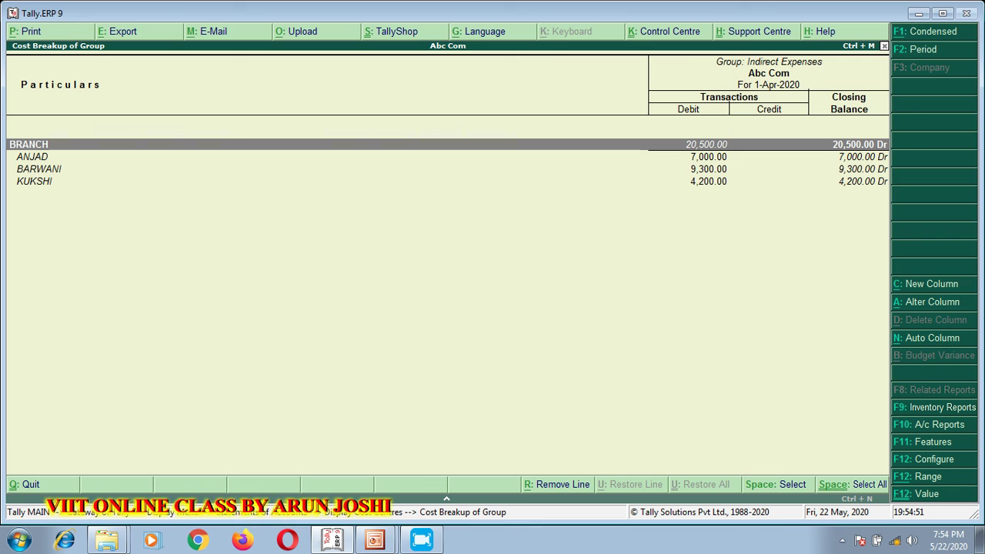
{"action": "key", "text": "Escape"}
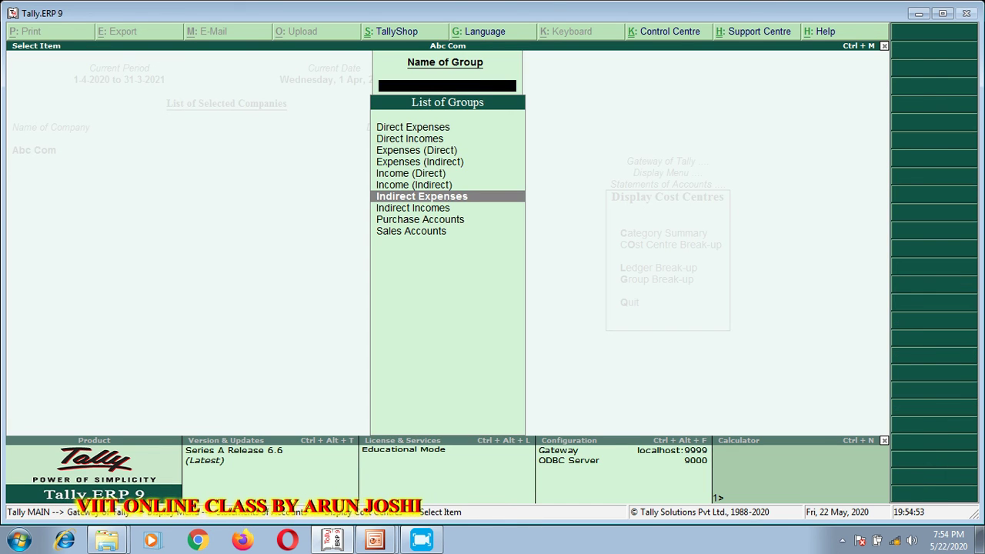
{"action": "key", "text": "Escape"}
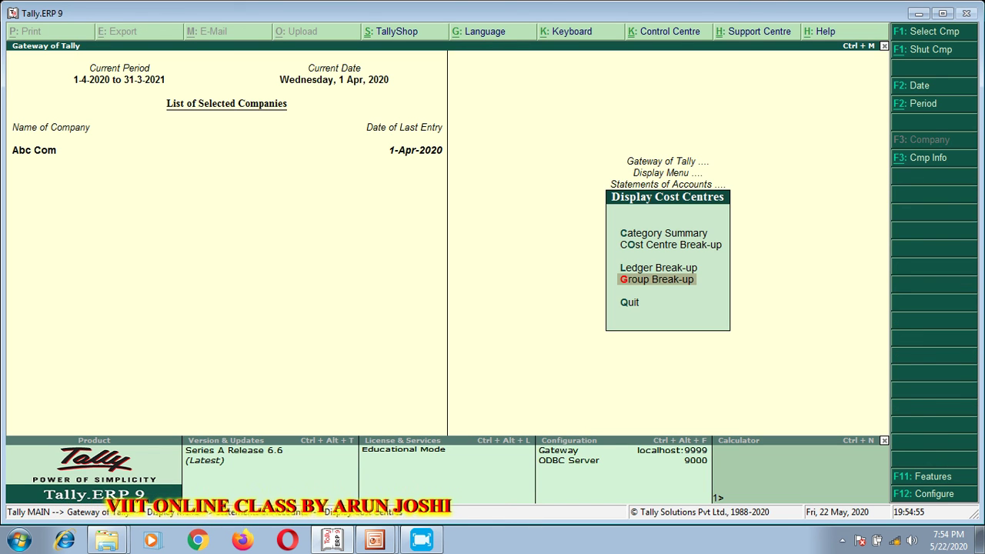
Step: Leave the cost centre reports and return to the Gateway of Tally
{"action": "key", "text": "Up"}
{"action": "key", "text": "Up"}
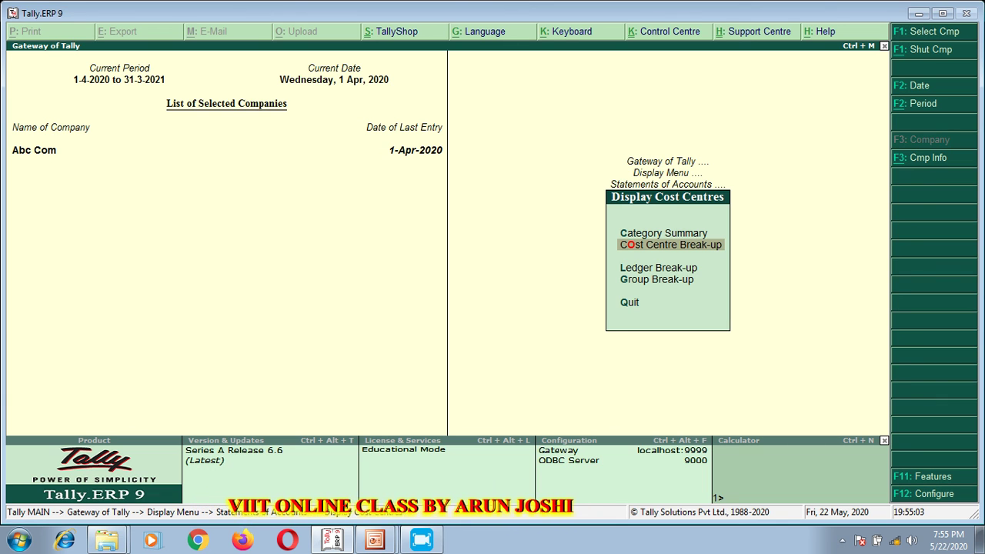
{"action": "key", "text": "Escape"}
{"action": "key", "text": "Escape"}
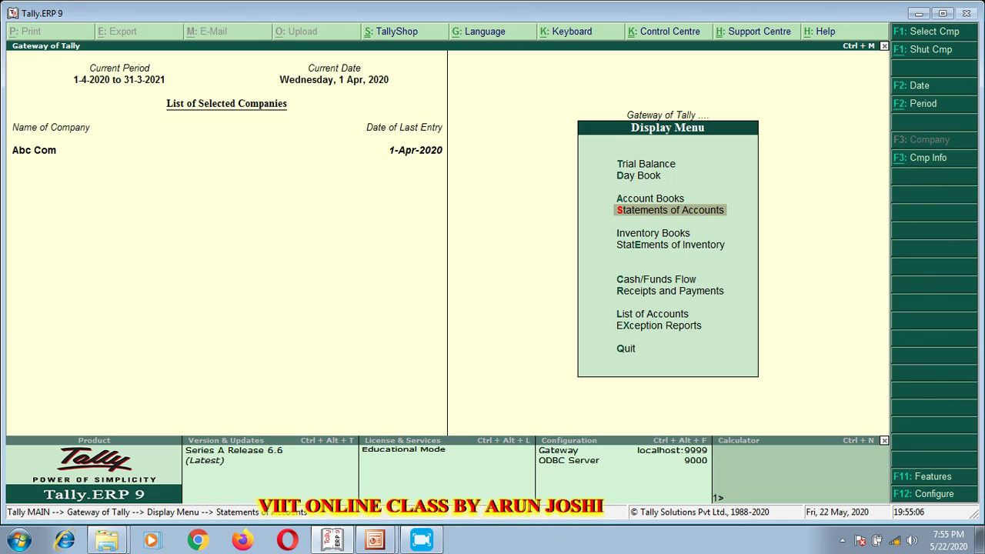
{"action": "key", "text": "Escape"}
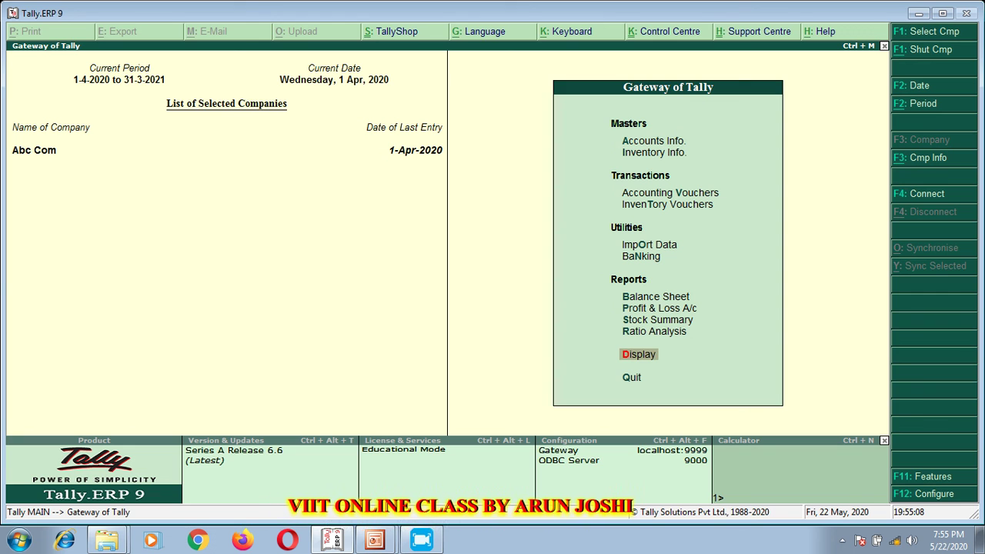